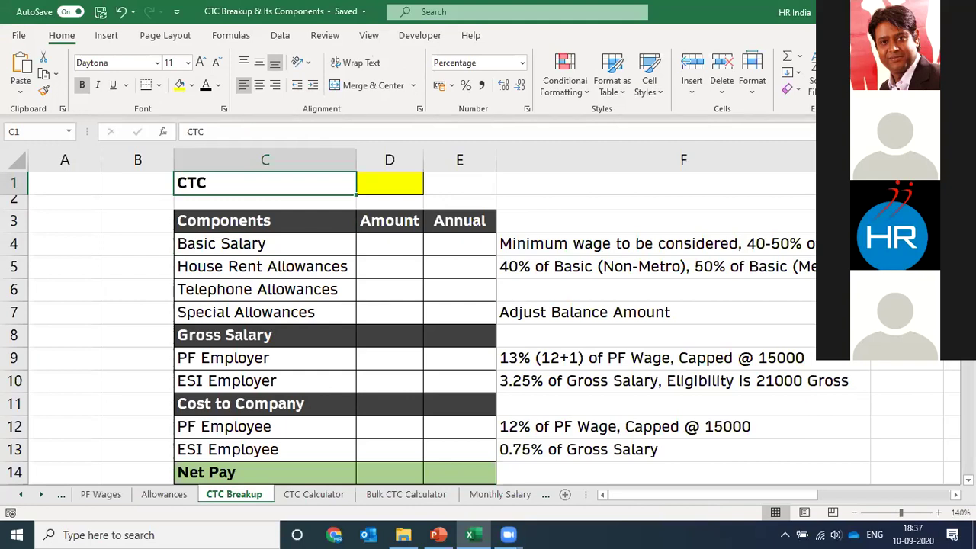
# - Review the components in the CTC breakup table, from Basic Salary and the allowances to Gross Salary and Net Pay
pyautogui.click(303, 243)
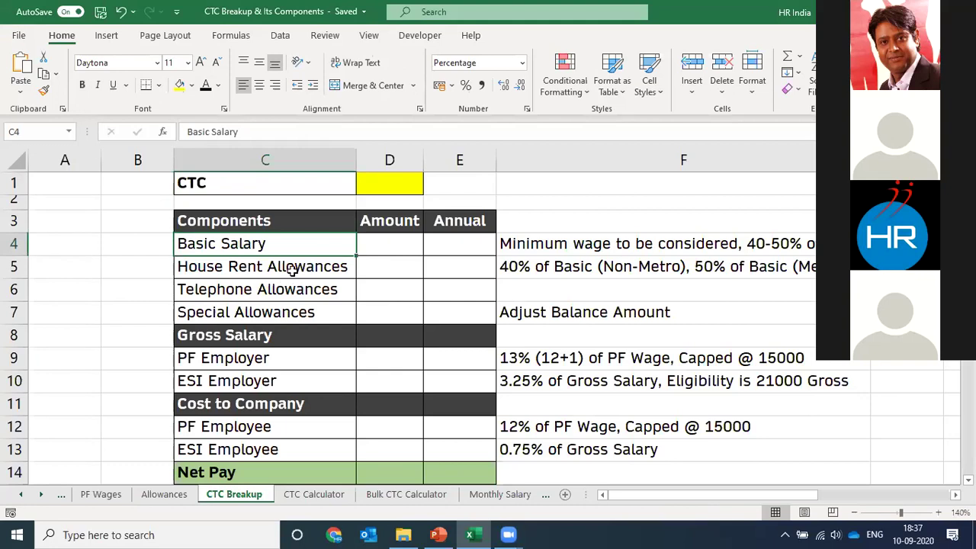
pyautogui.click(290, 267)
pyautogui.click(281, 246)
pyautogui.moveTo(244, 263); pyautogui.dragTo(250, 311)
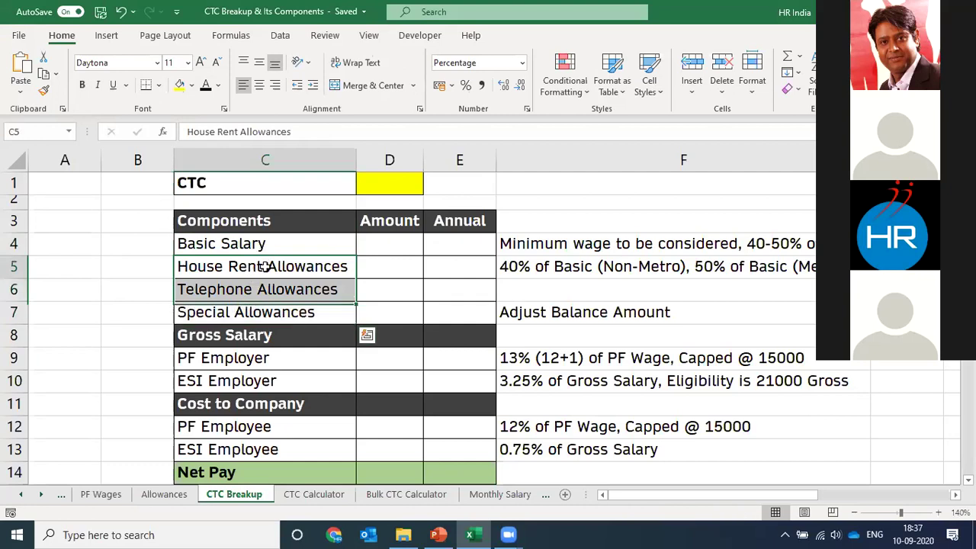
pyautogui.click(259, 288)
pyautogui.click(247, 309)
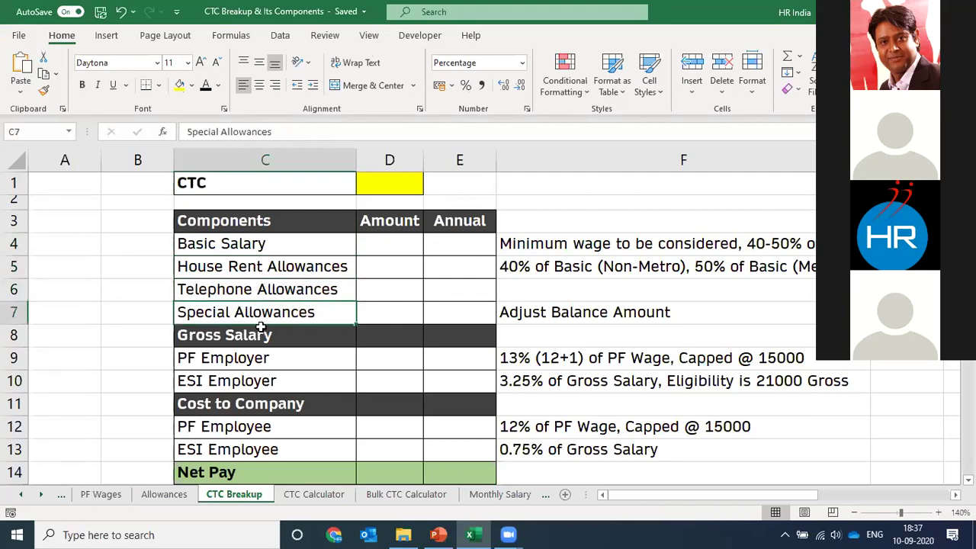
pyautogui.click(7, 338)
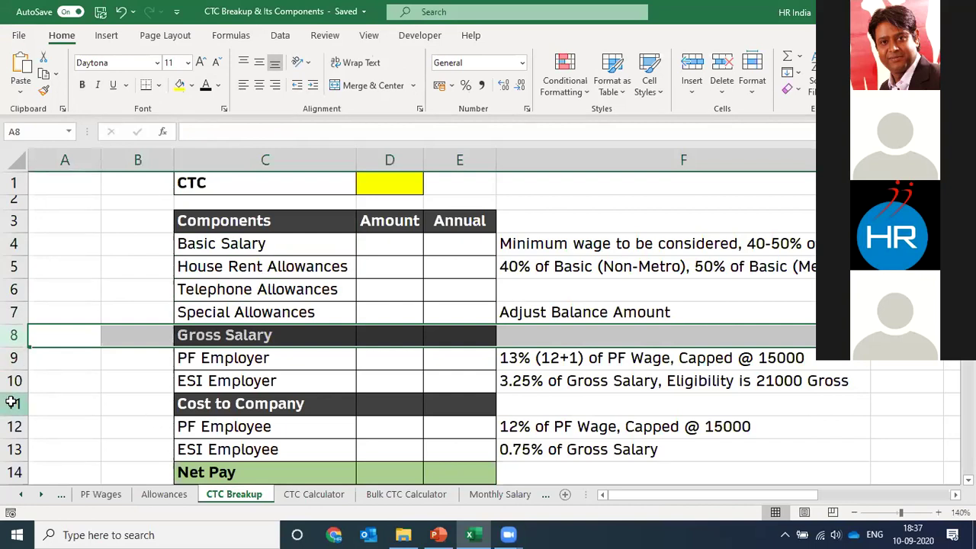
pyautogui.click(14, 472)
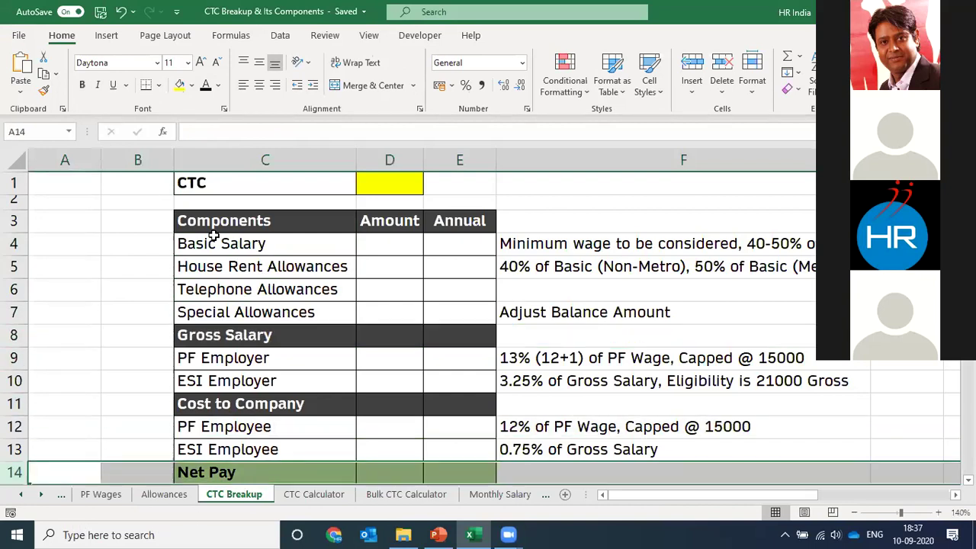
pyautogui.click(260, 252)
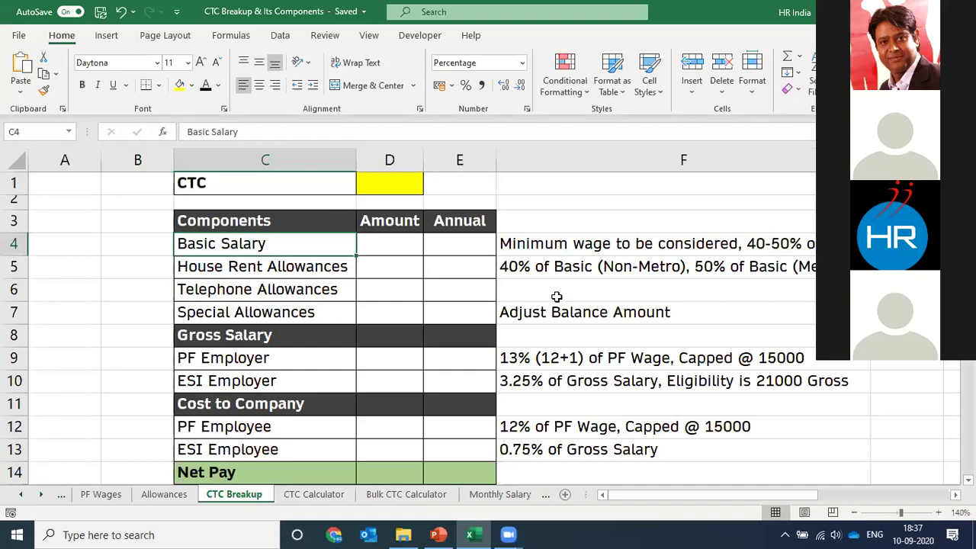
# - Enter 18000 as the CTC amount in cell D1
pyautogui.click(404, 179)
pyautogui.click(405, 161)
pyautogui.click(399, 176)
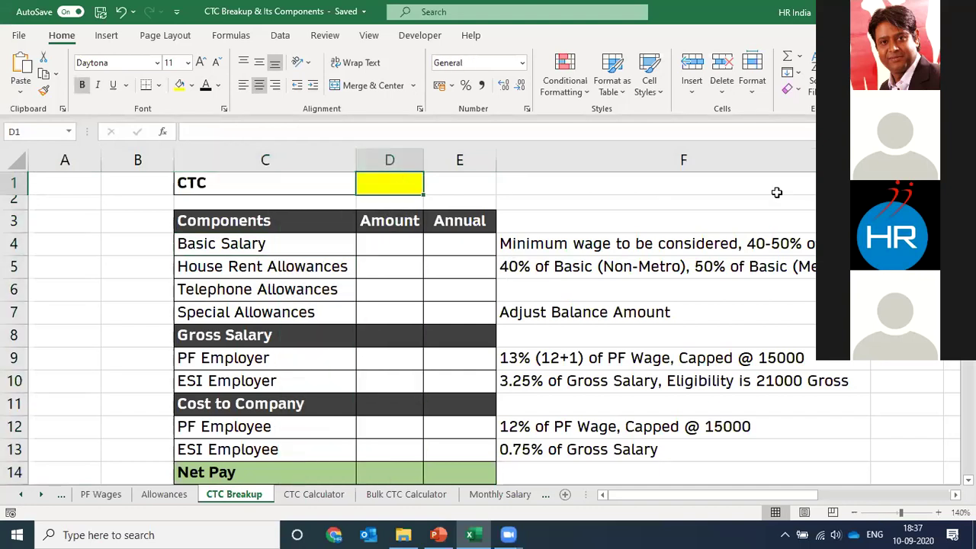
pyautogui.write('18000')
pyautogui.press('Return')
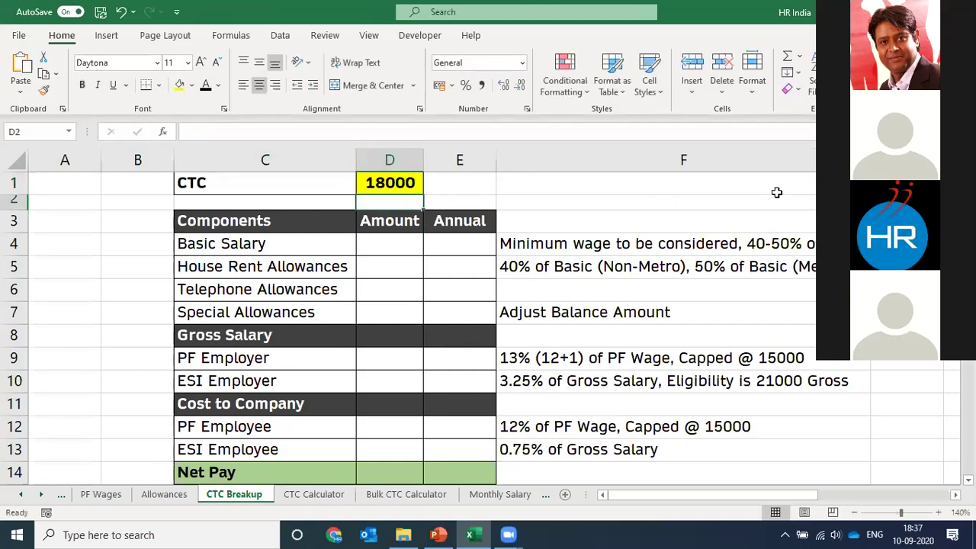
# - Change the label in cell C1 to "Monthly CTC"
pyautogui.press('Up')
pyautogui.press('Left')
pyautogui.press('F2')
pyautogui.press('Home')
pyautogui.write('Monthly')
pyautogui.press('Return')
pyautogui.press('Up')
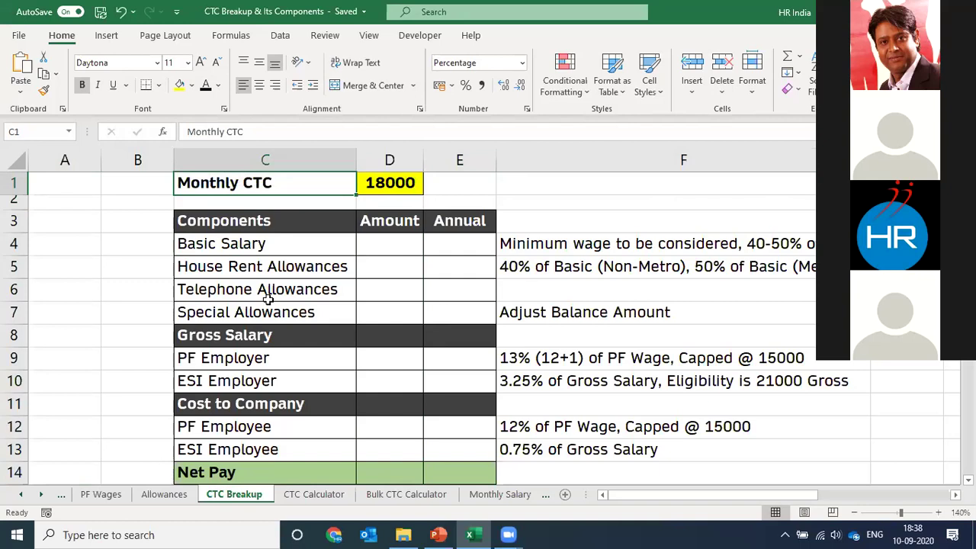
# - Italicize only the words "Minimum wage to be considered" in the Basic Salary note in cell F4
pyautogui.click(248, 235)
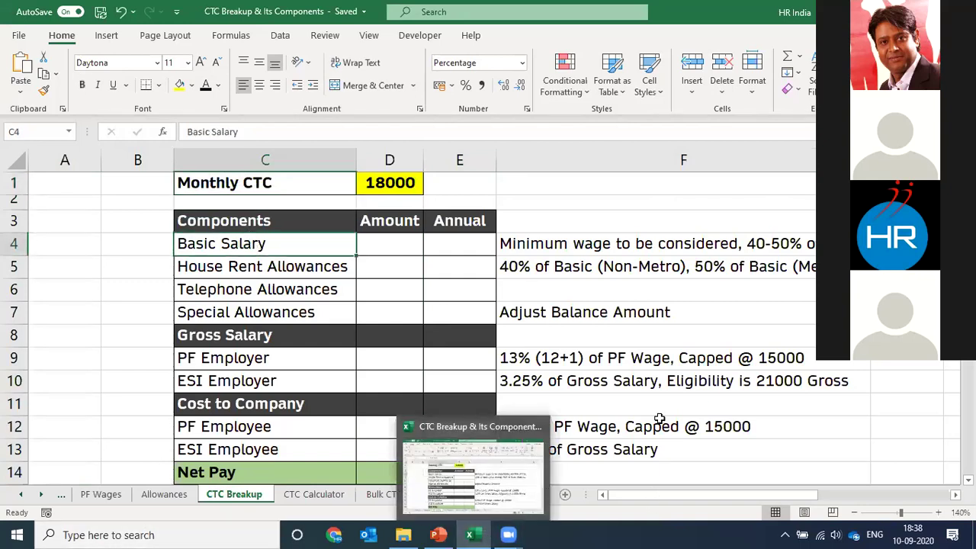
pyautogui.click(13, 245)
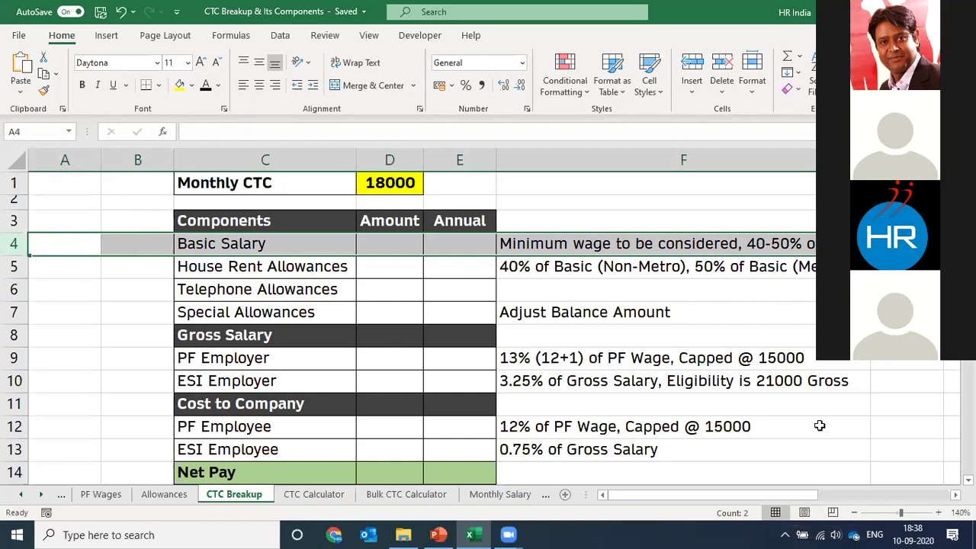
pyautogui.click(828, 244)
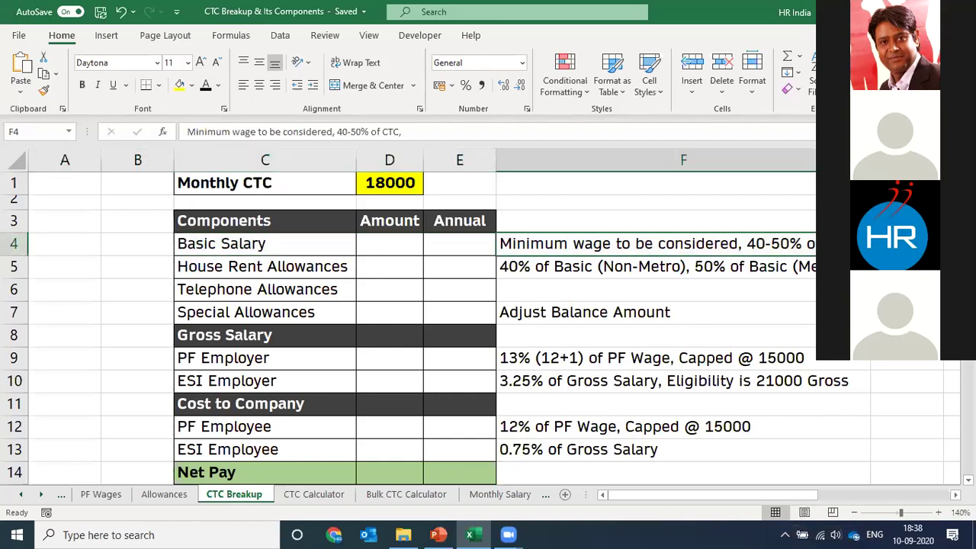
pyautogui.press('F2')
pyautogui.press('Home')
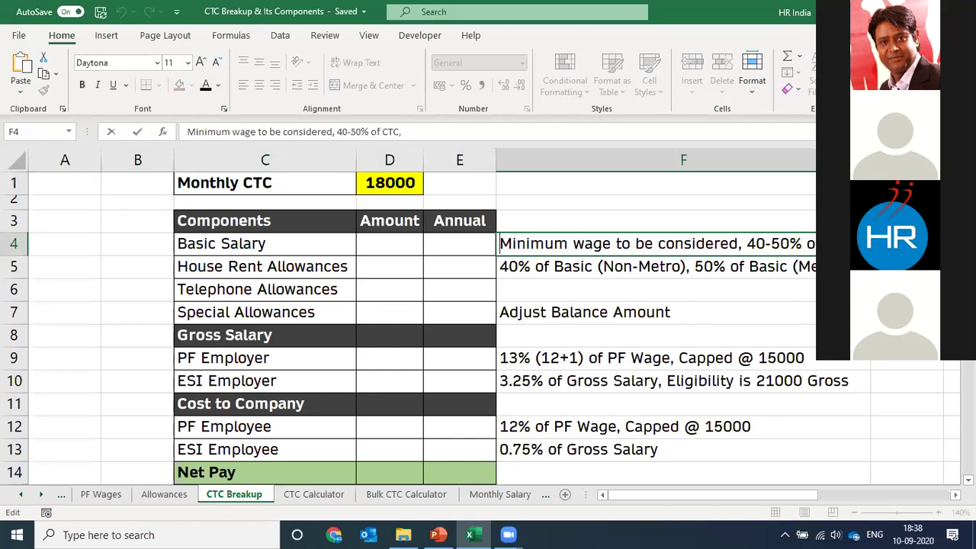
pyautogui.hotkey('ctrl', 'shift', 'Right')
pyautogui.hotkey('ctrl', 'shift', 'Right')
pyautogui.hotkey('ctrl', 'shift', 'Right')
pyautogui.hotkey('ctrl', 'shift', 'Right')
pyautogui.hotkey('ctrl', 'shift', 'Right')
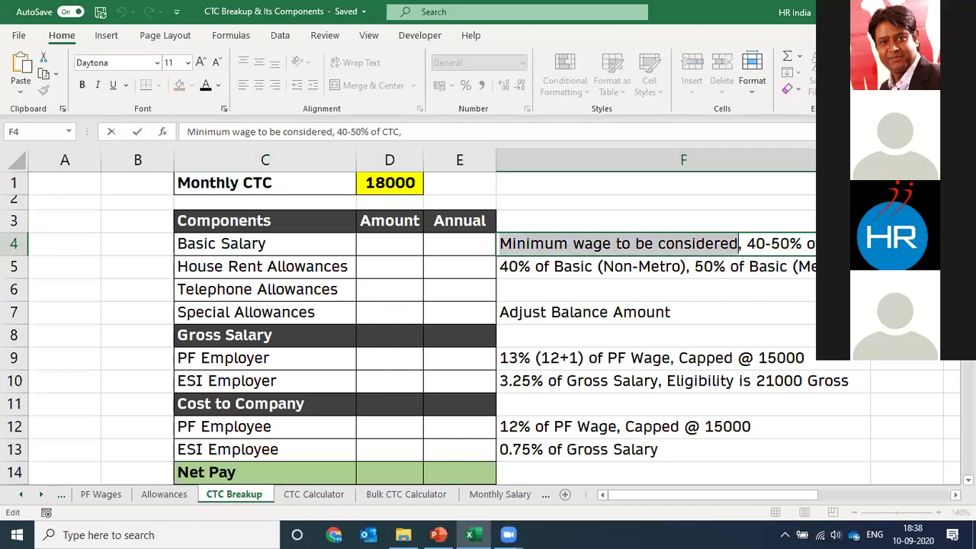
pyautogui.hotkey('ctrl', 'i')
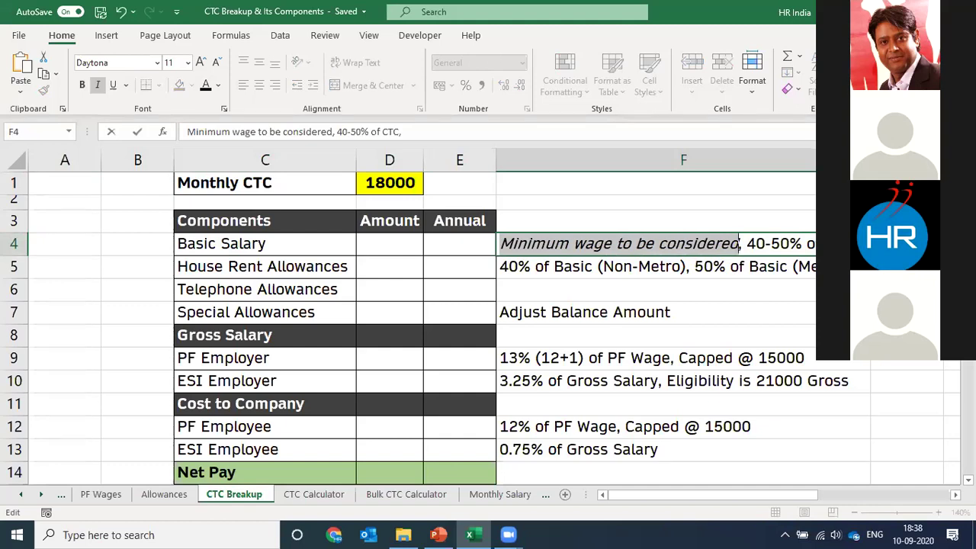
# - Color the italic words in the F4 note dark red and make the whole note bold
pyautogui.click(218, 85)
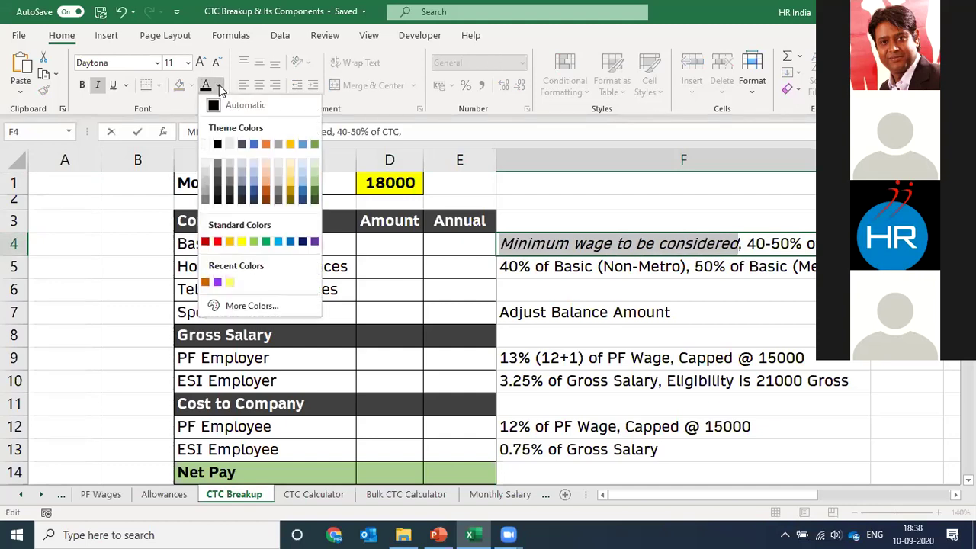
pyautogui.click(205, 241)
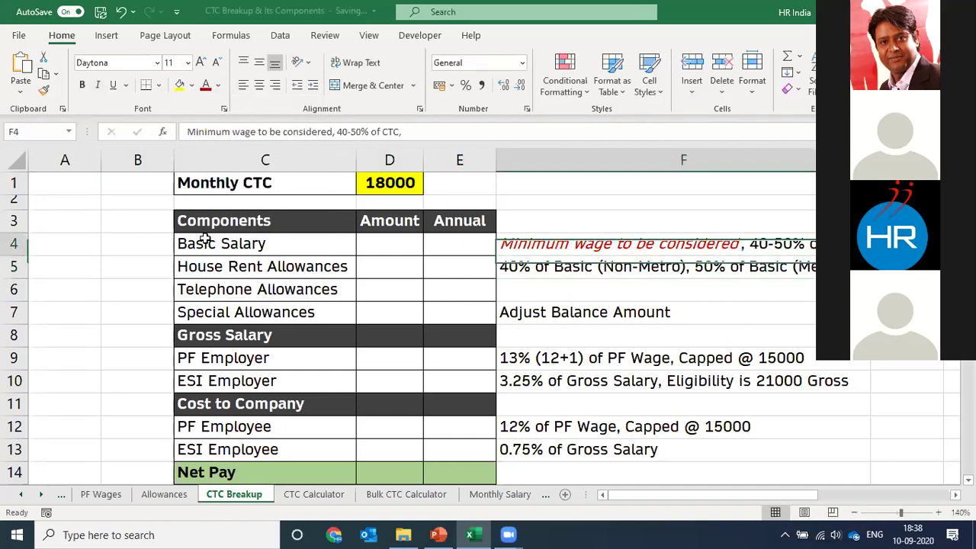
pyautogui.hotkey('ctrl', 'b')
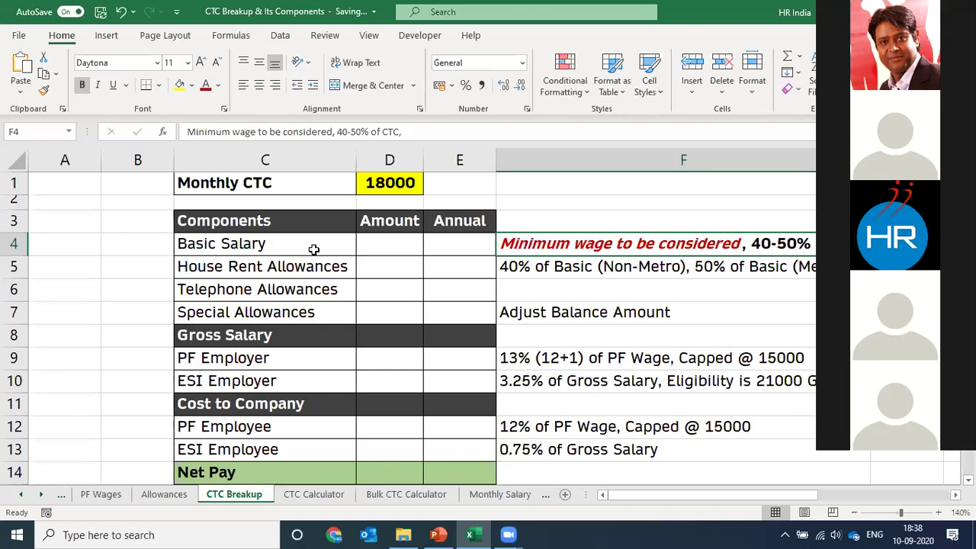
# - Examine the "40-50% of CTC" guideline in the Basic Salary note without changing it
pyautogui.click(385, 244)
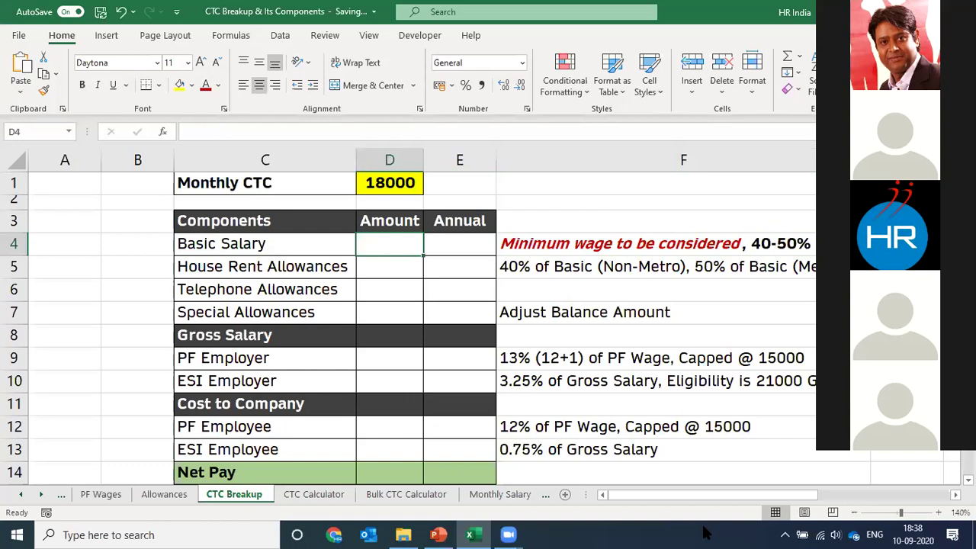
pyautogui.click(31, 243)
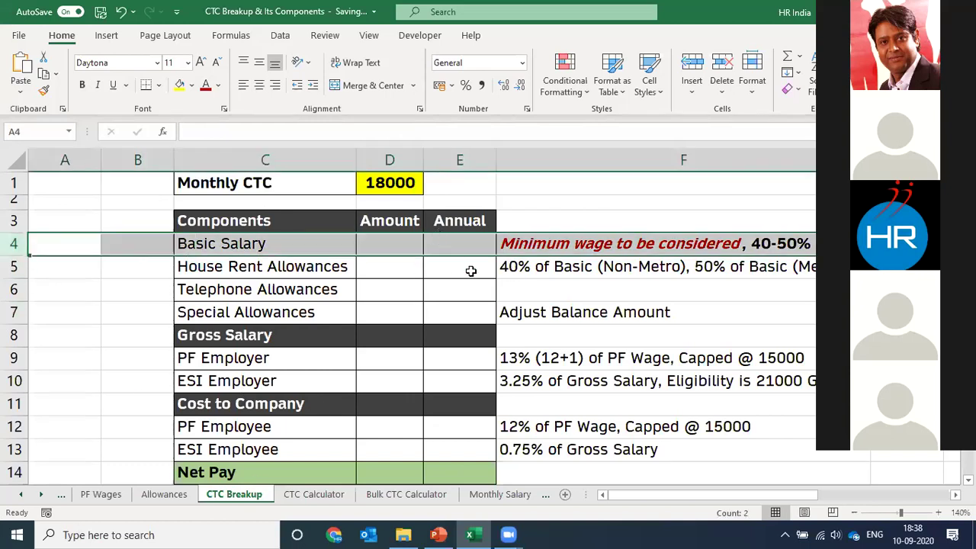
pyautogui.click(710, 244)
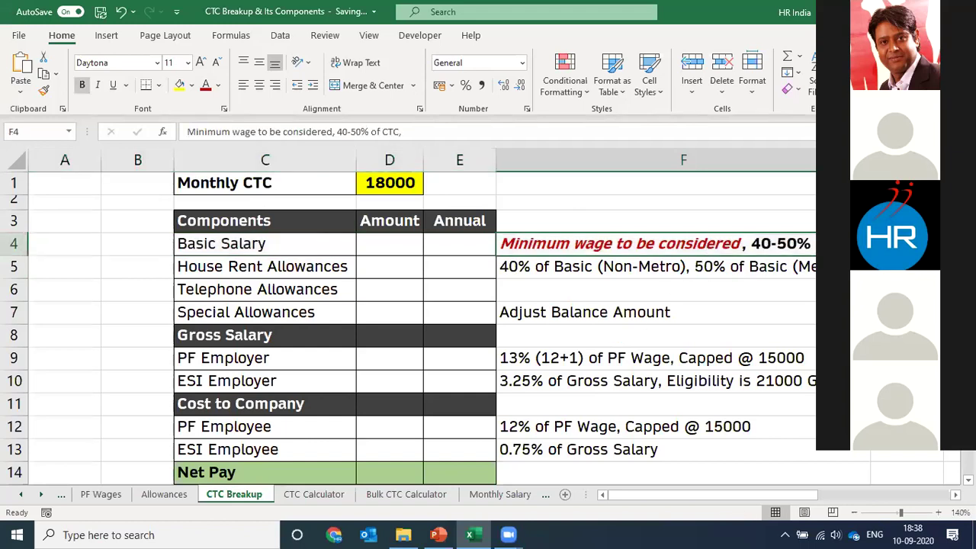
pyautogui.doubleClick(813, 243)
pyautogui.press('Left')
pyautogui.press('Left')
pyautogui.press('Left')
pyautogui.press('Left')
pyautogui.press('Left')
pyautogui.press('Left')
pyautogui.press('Left')
pyautogui.hotkey('shift', 'Right')
pyautogui.hotkey('shift', 'Right')
pyautogui.hotkey('shift', 'Right')
pyautogui.hotkey('shift', 'Right')
pyautogui.hotkey('shift', 'Right')
pyautogui.hotkey('shift', 'Right')
pyautogui.hotkey('shift', 'Right')
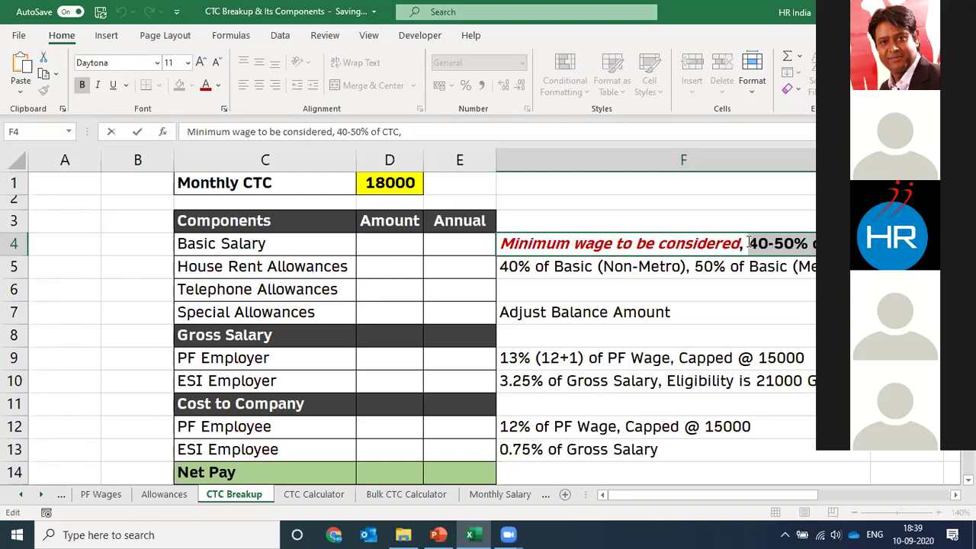
pyautogui.press('Escape')
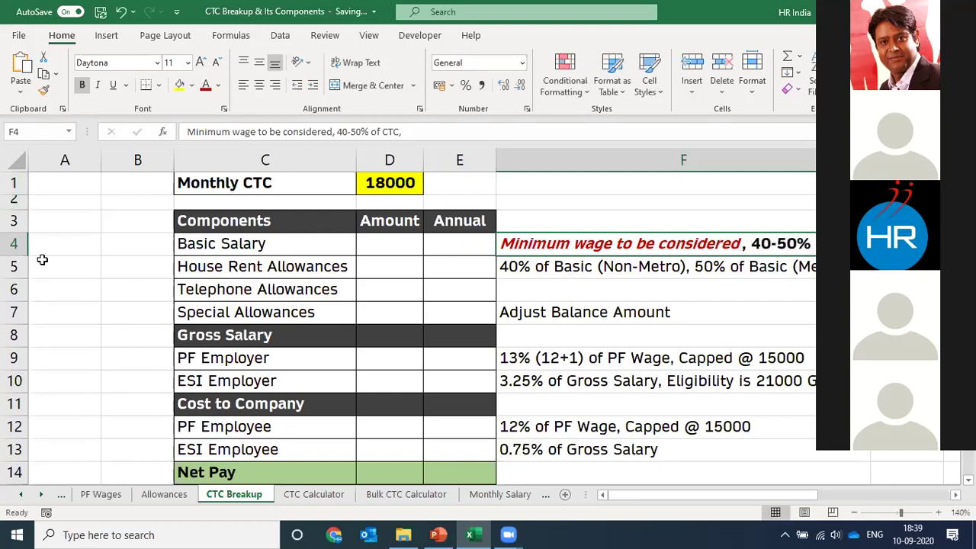
# - Examine the Basic Salary row and its note alongside the allowance components beneath it
pyautogui.hotkey('shift', 'space')
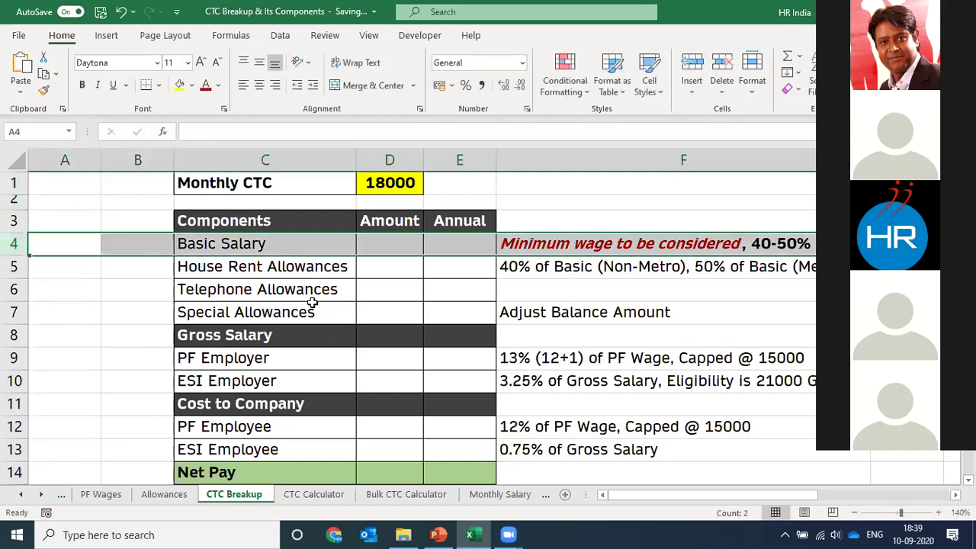
pyautogui.click(312, 305)
pyautogui.moveTo(319, 234); pyautogui.dragTo(322, 310)
pyautogui.click(403, 240)
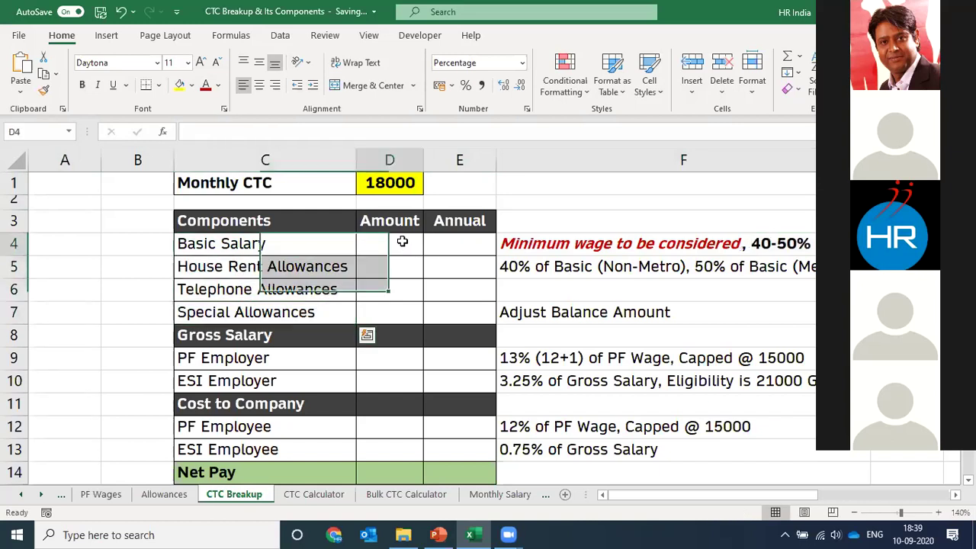
pyautogui.click(13, 243)
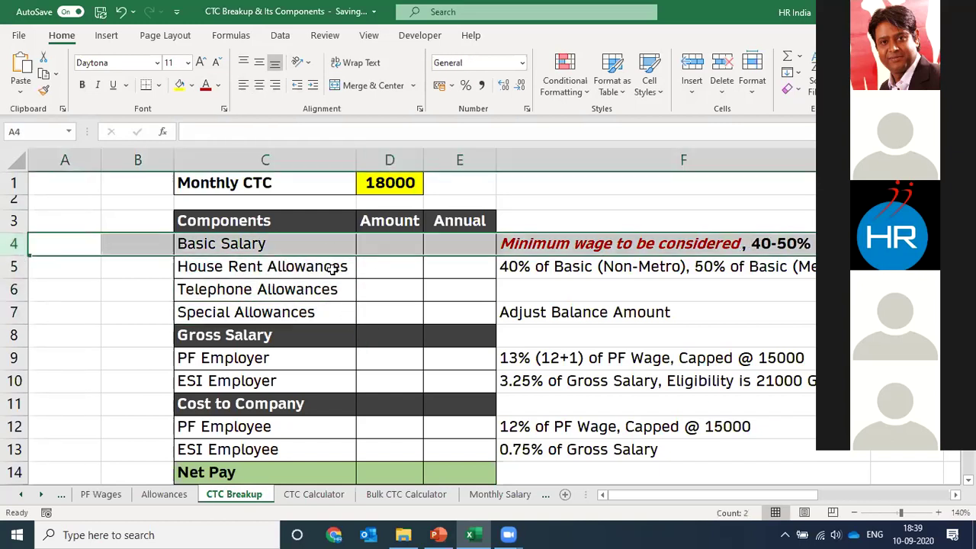
pyautogui.click(346, 305)
pyautogui.click(656, 243)
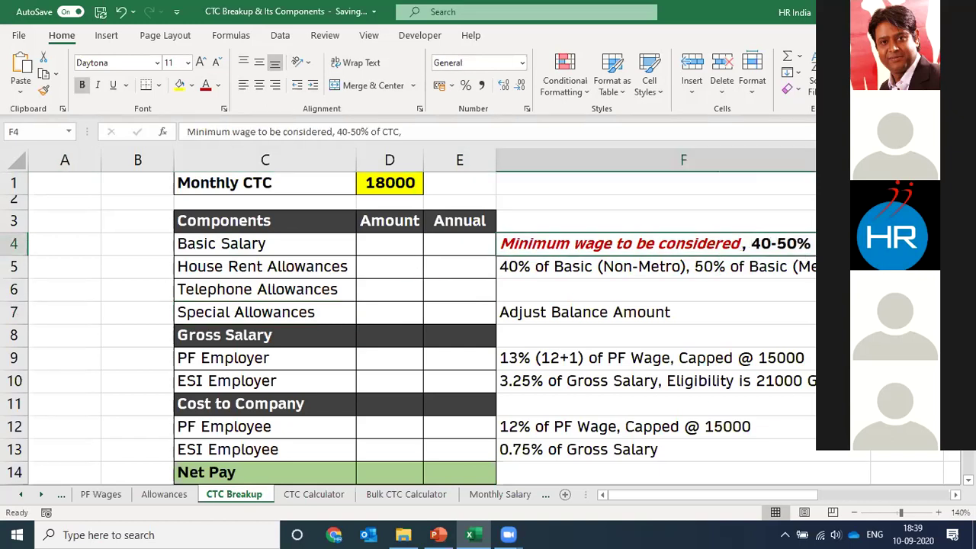
pyautogui.click(15, 246)
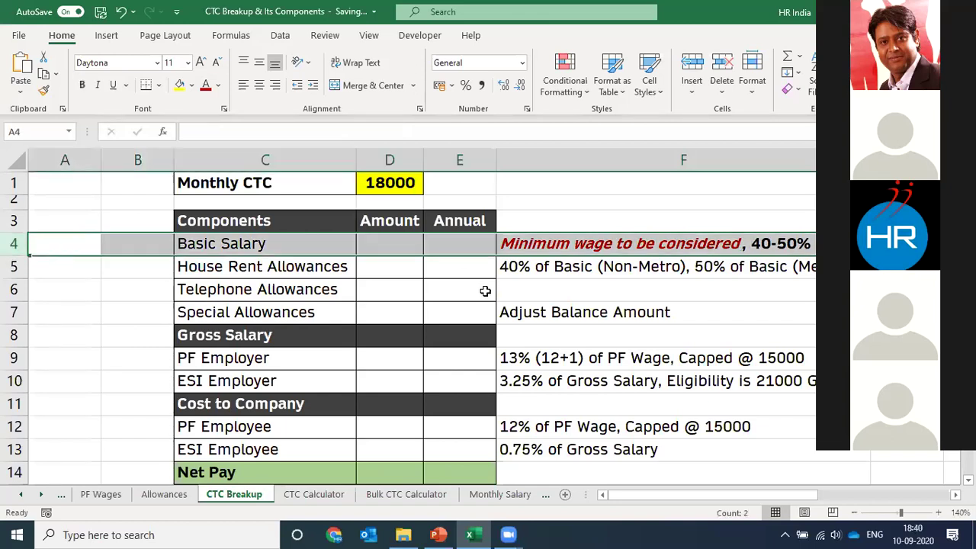
# - Calculate the Basic Salary amount in D4 as 50% of the monthly CTC with the formula =D1*50%, and check the formula
pyautogui.click(392, 242)
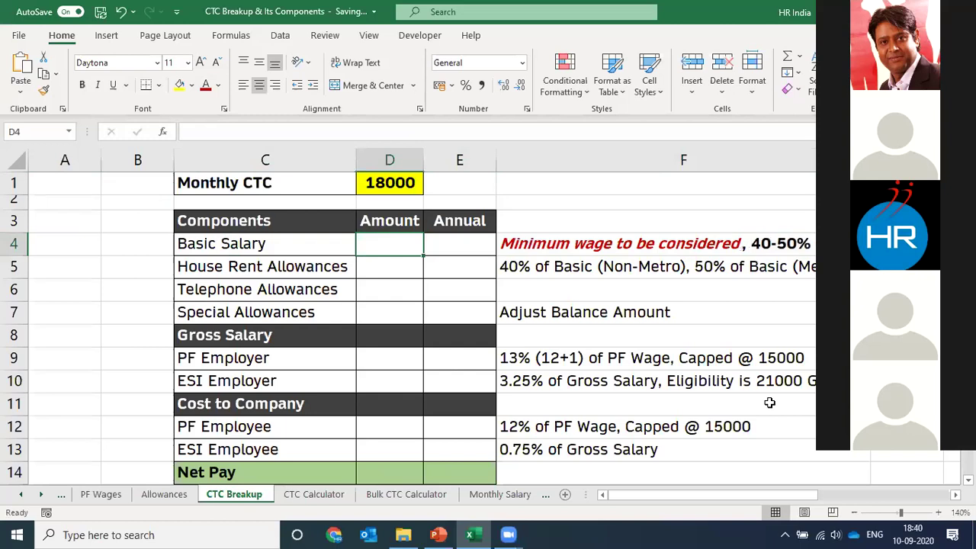
pyautogui.write('=')
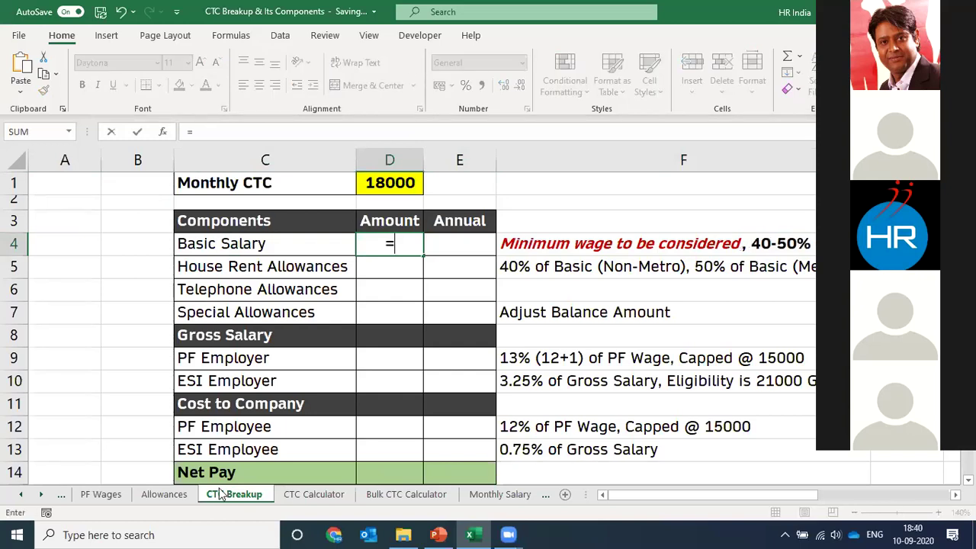
pyautogui.click(395, 184)
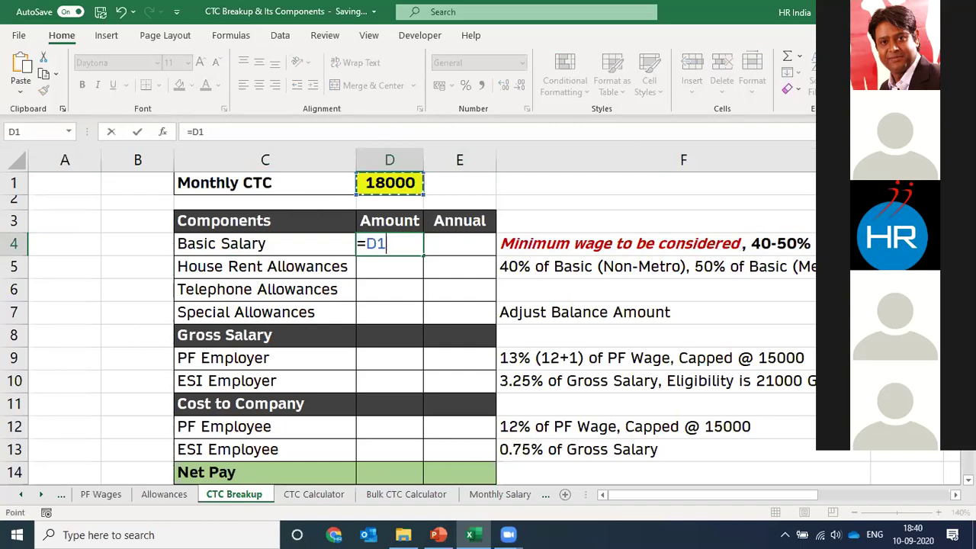
pyautogui.write('*50%')
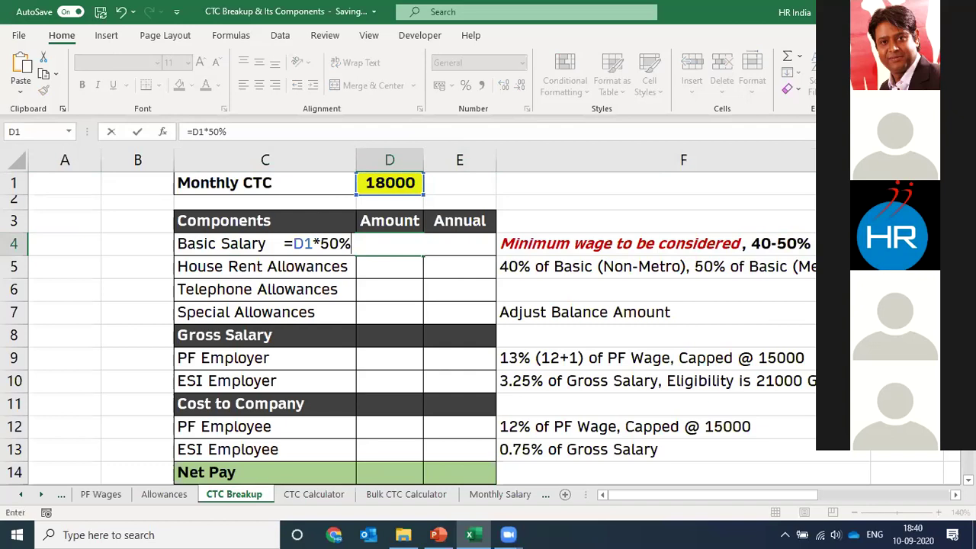
pyautogui.press('Return')
pyautogui.click(390, 243)
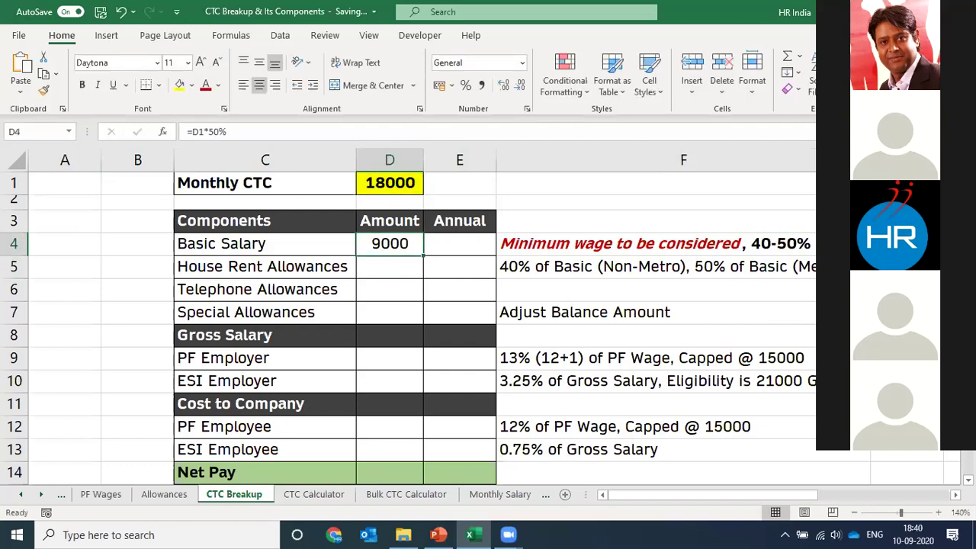
pyautogui.doubleClick(408, 247)
pyautogui.press('Return')
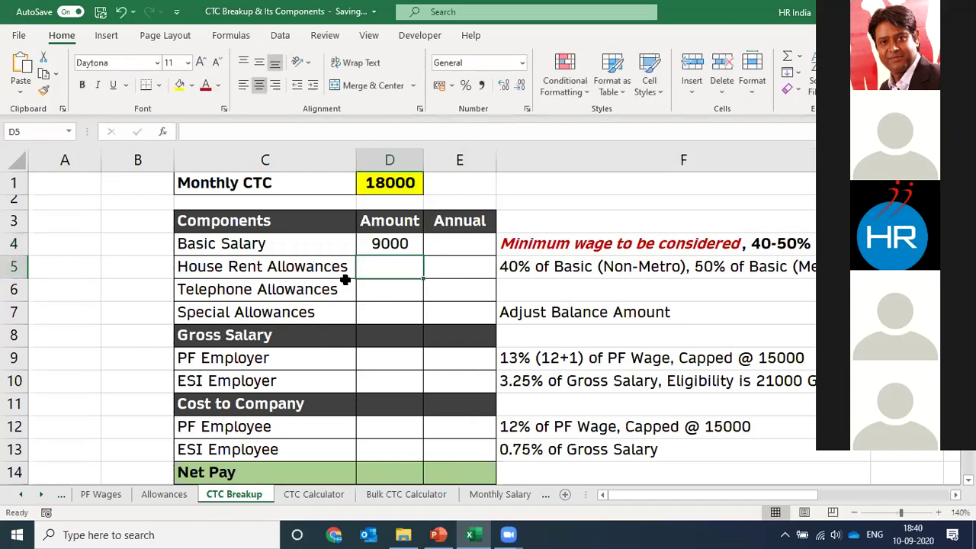
pyautogui.click(397, 244)
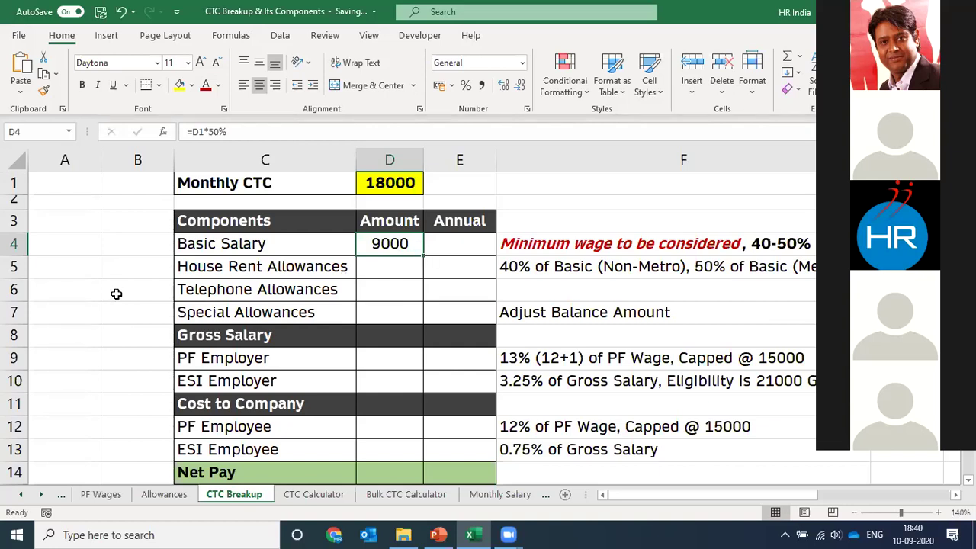
# - Examine the Basic Salary row alongside the House Rent, Telephone and Special Allowances components beneath it, leaving their contents as they are
pyautogui.click(283, 248)
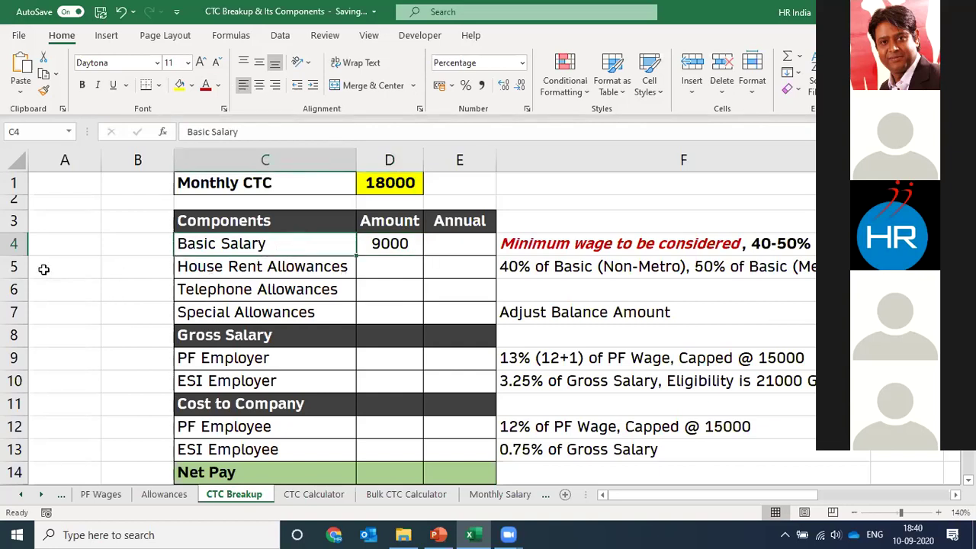
pyautogui.click(11, 250)
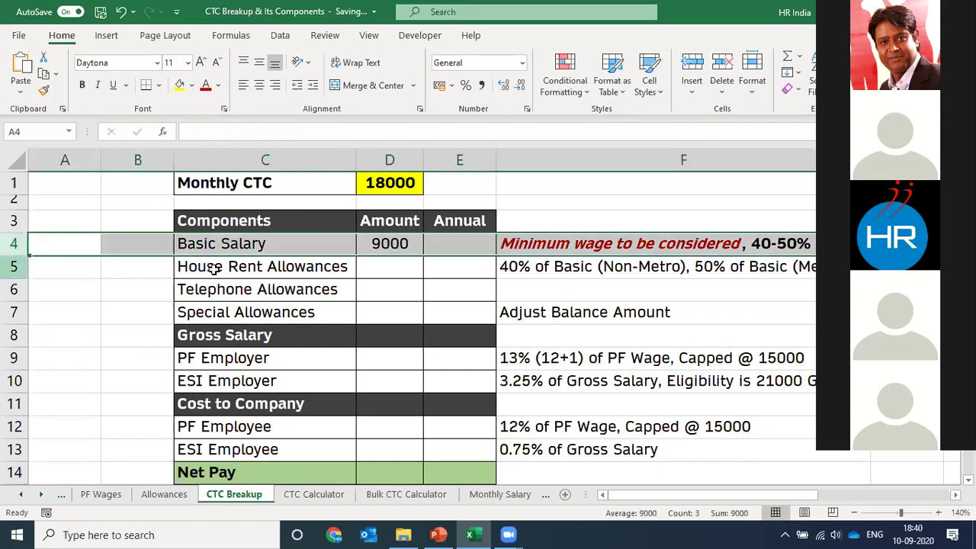
pyautogui.moveTo(303, 267); pyautogui.dragTo(315, 312)
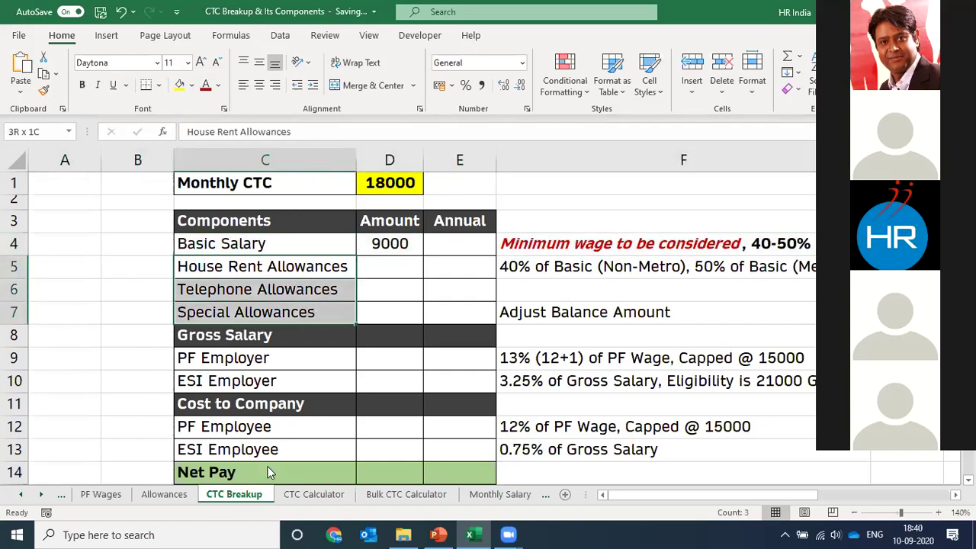
pyautogui.moveTo(309, 263); pyautogui.dragTo(305, 266)
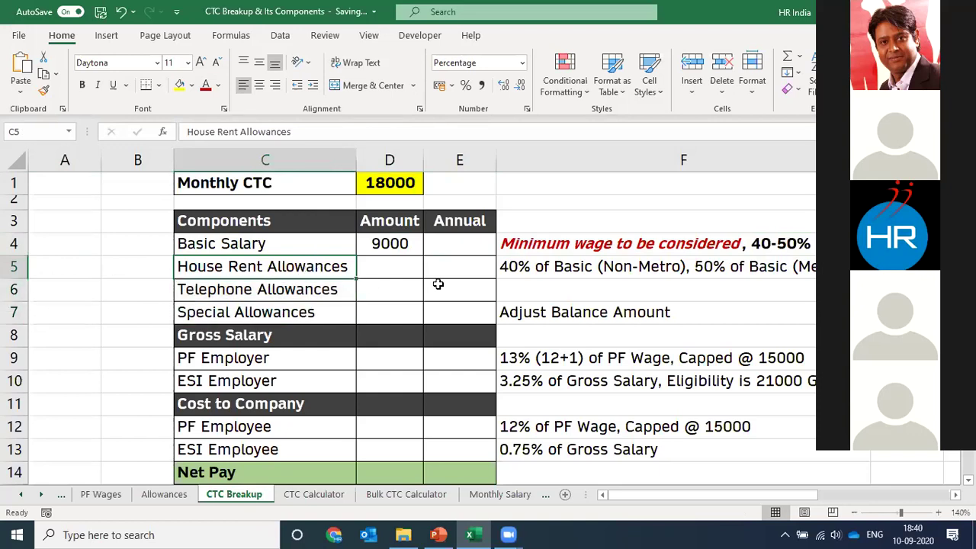
pyautogui.press('Up')
pyautogui.press('Right')
pyautogui.moveTo(314, 268); pyautogui.dragTo(326, 306)
pyautogui.hotkey('ctrl', 'v')
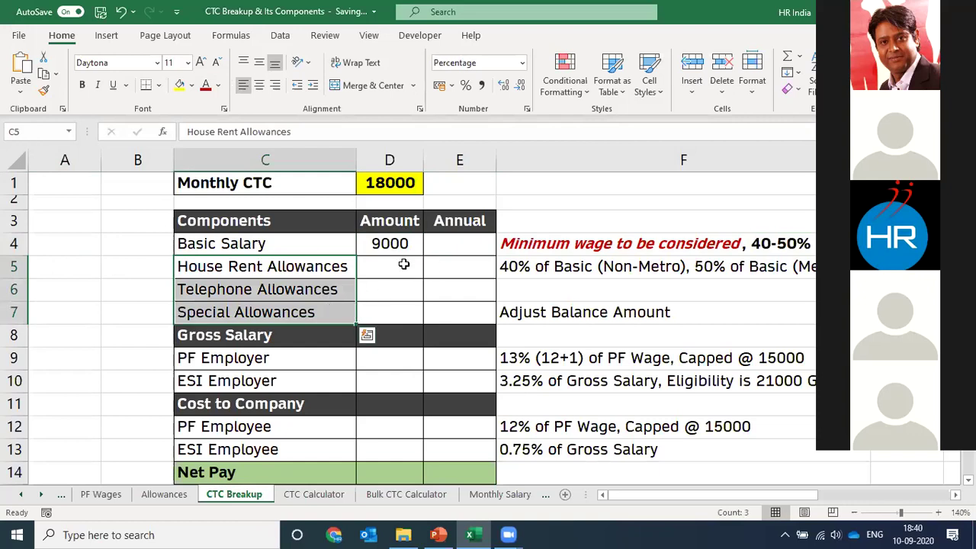
pyautogui.click(11, 243)
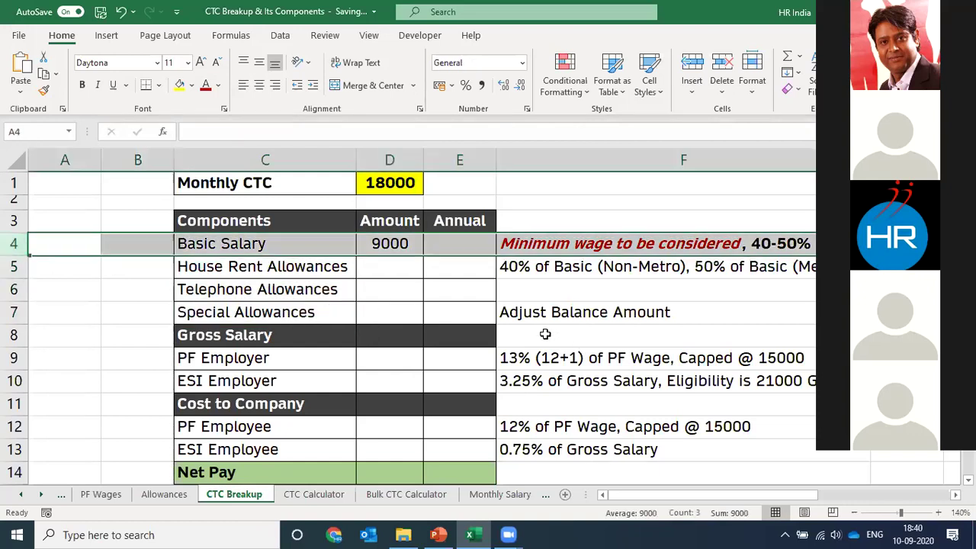
pyautogui.click(370, 267)
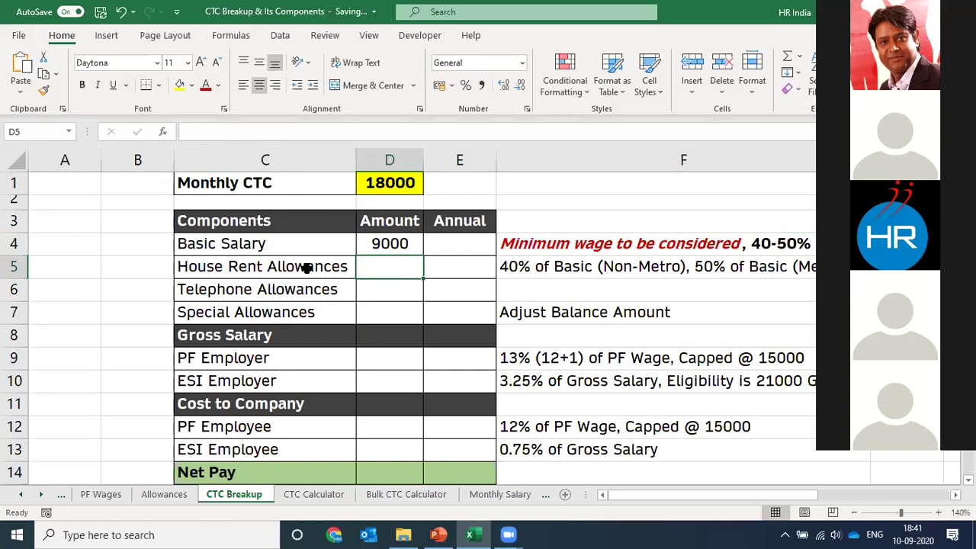
pyautogui.moveTo(305, 268); pyautogui.dragTo(312, 311)
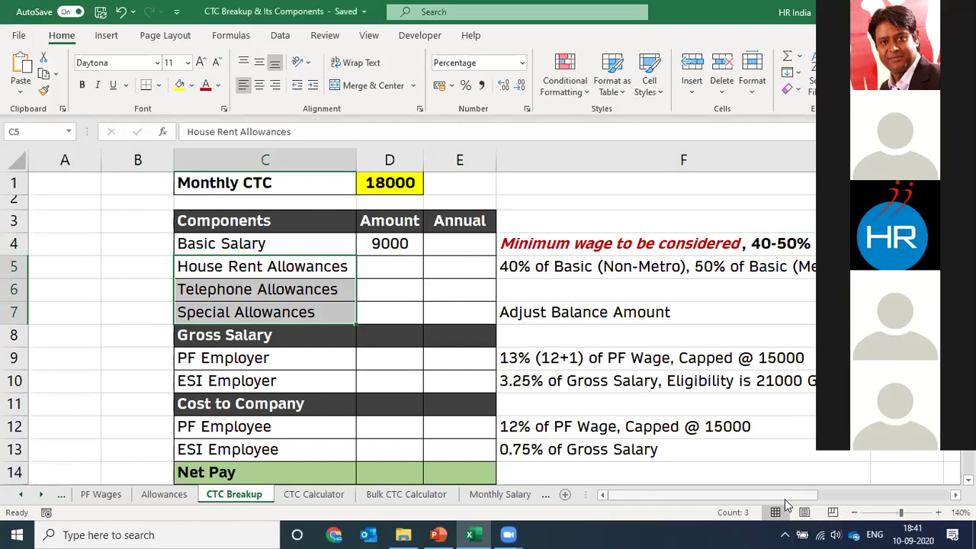
pyautogui.hotkey('ctrl', 'v')
pyautogui.click(294, 276)
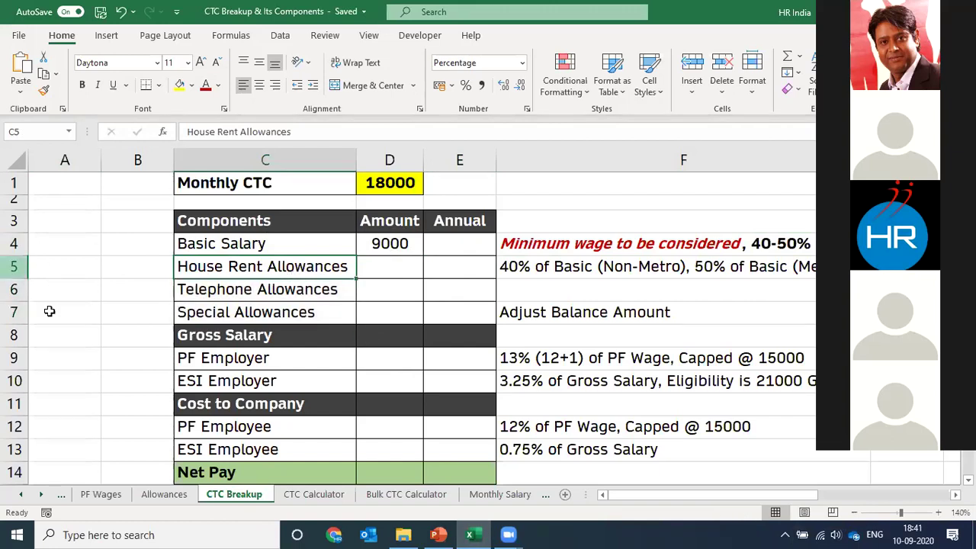
# - Examine the House Rent Allowances row and its note on the Metro and Non-Metro percentages of Basic
pyautogui.click(13, 266)
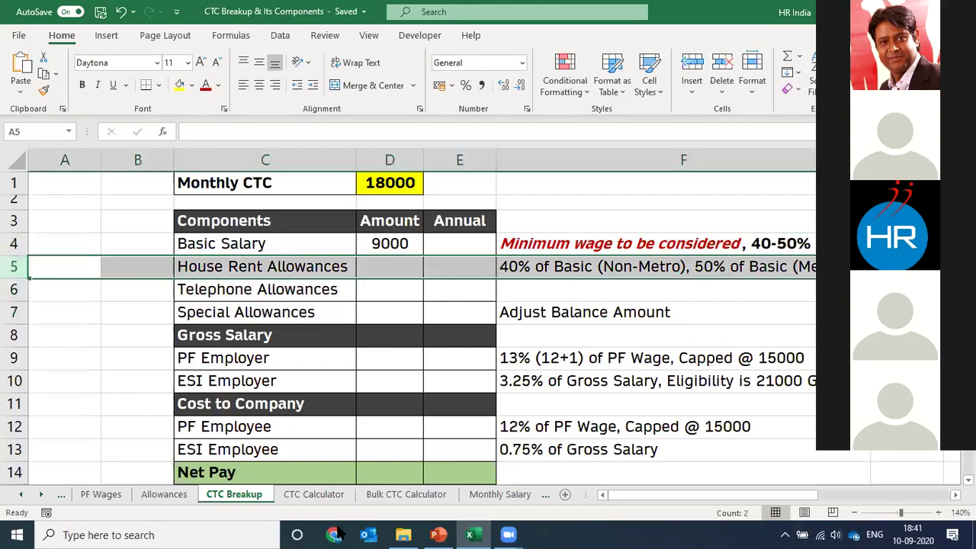
pyautogui.click(390, 266)
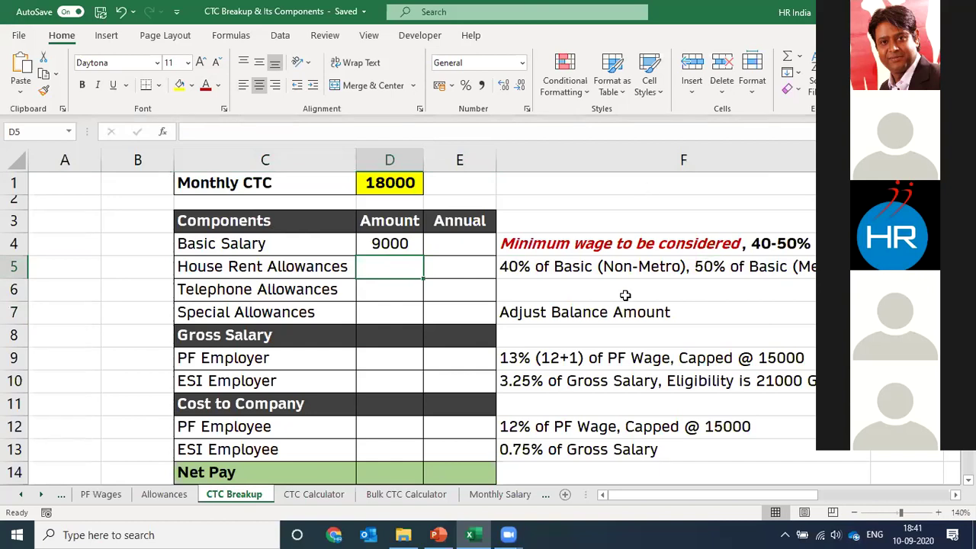
pyautogui.click(567, 264)
pyautogui.click(373, 274)
pyautogui.click(244, 267)
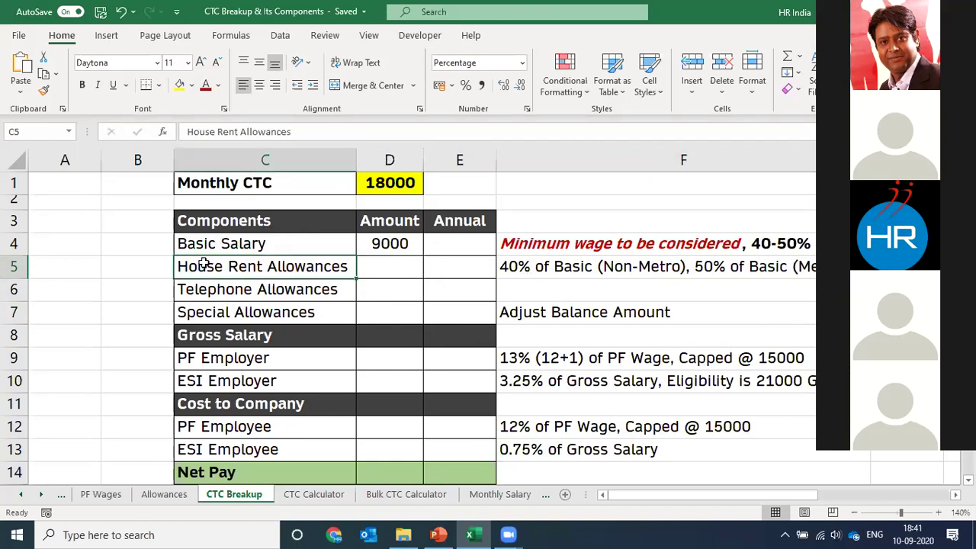
pyautogui.click(732, 270)
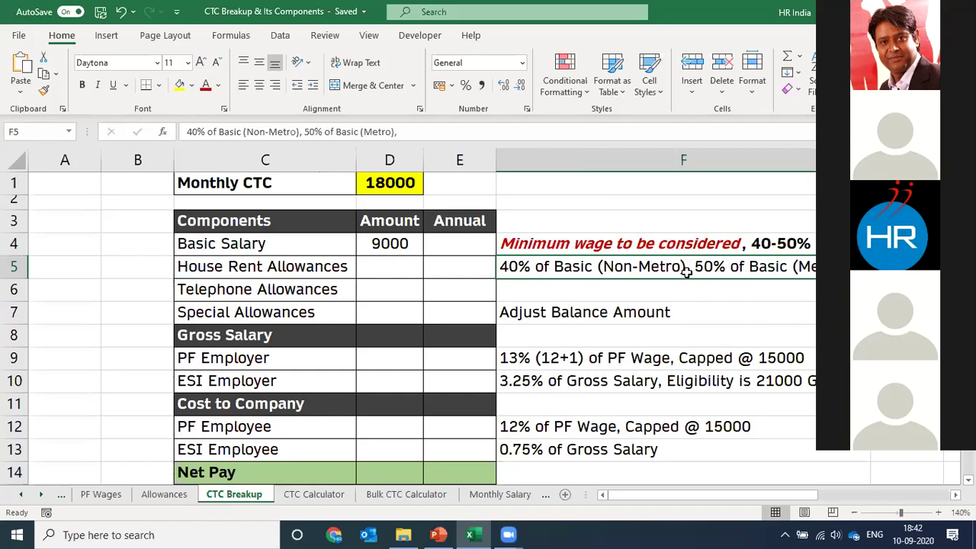
# - Calculate the House Rent Allowances amount in D5 as 40% of Basic Salary with the formula =D4*40%
pyautogui.click(255, 260)
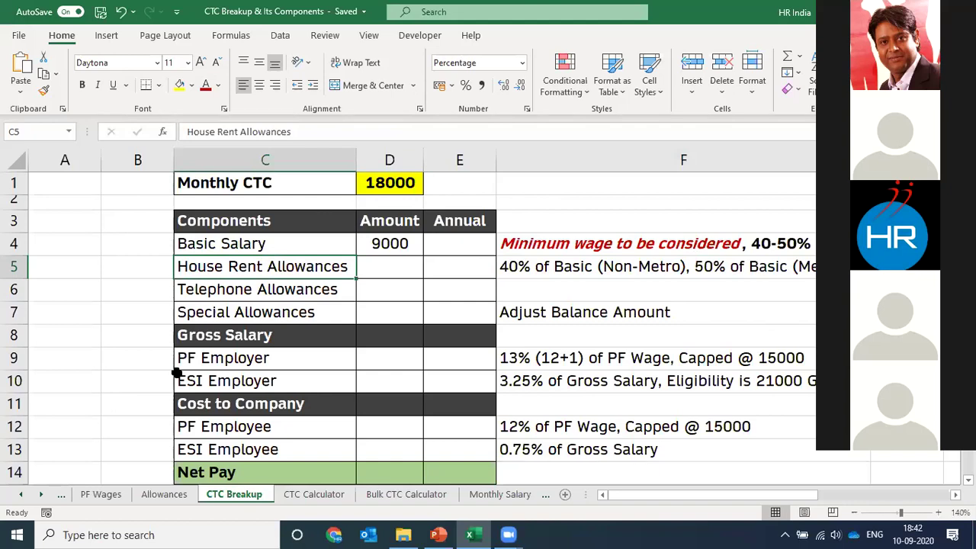
pyautogui.press('Right')
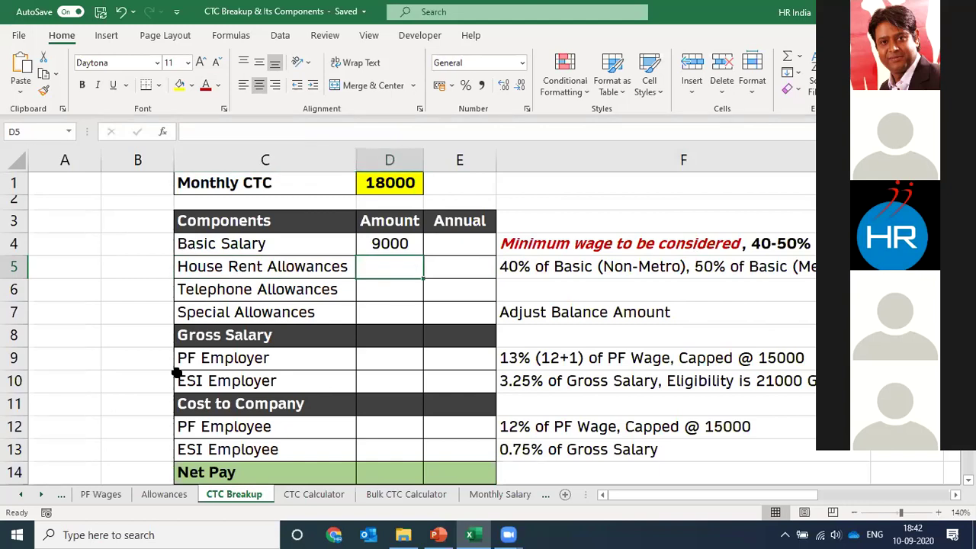
pyautogui.write('=')
pyautogui.press('Up')
pyautogui.write('*40%')
pyautogui.press('Return')
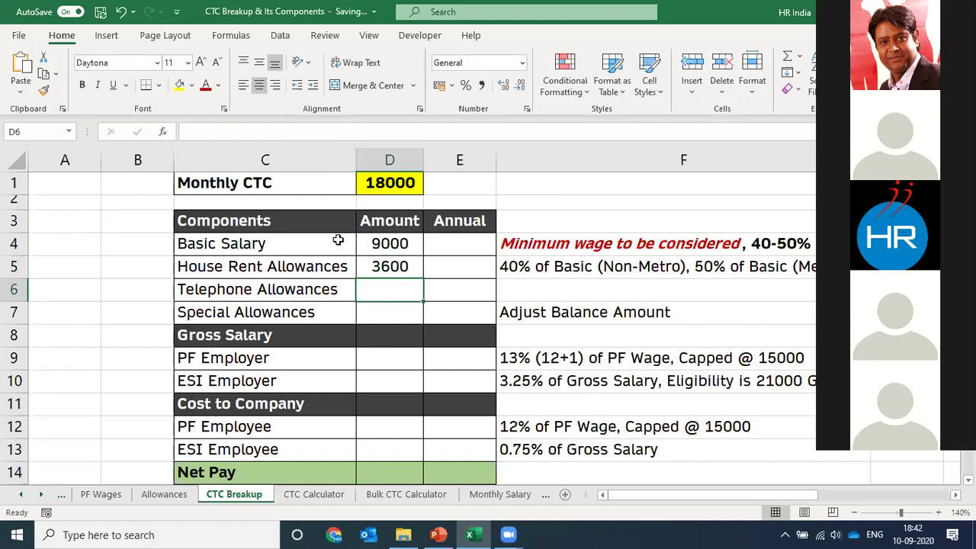
# - Review the Basic Salary and House Rent Allowances rows and the Telephone Allowances row below them
pyautogui.click(259, 244)
pyautogui.click(14, 249)
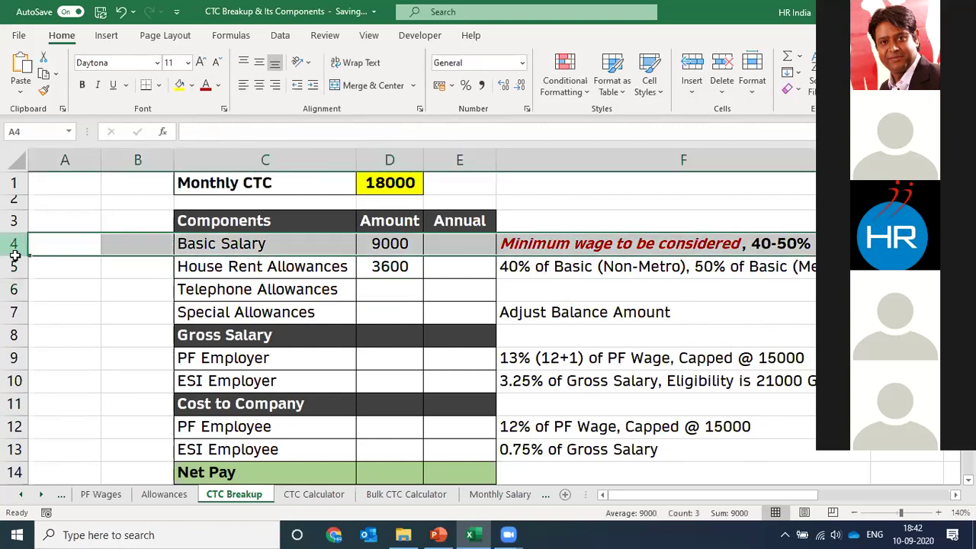
pyautogui.click(12, 264)
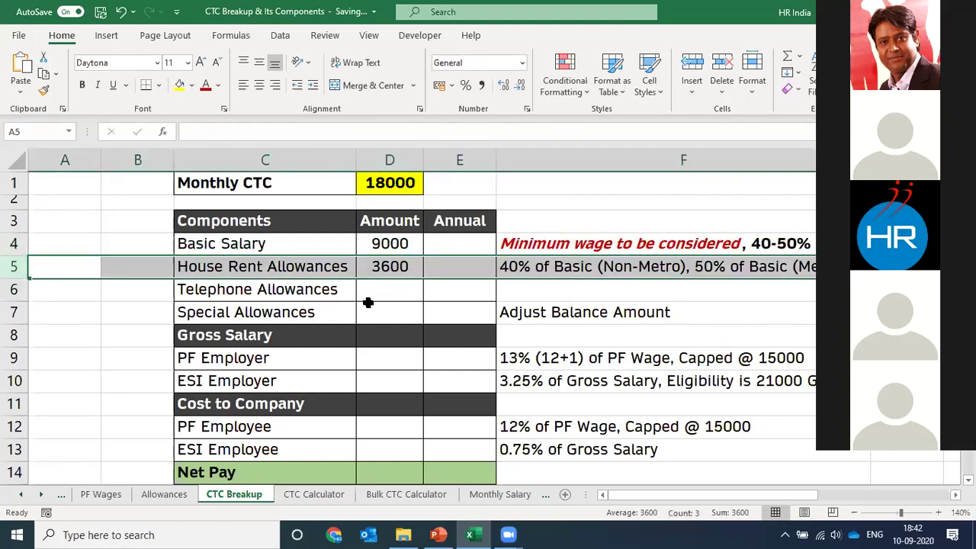
pyautogui.click(372, 298)
pyautogui.moveTo(247, 298); pyautogui.dragTo(260, 311)
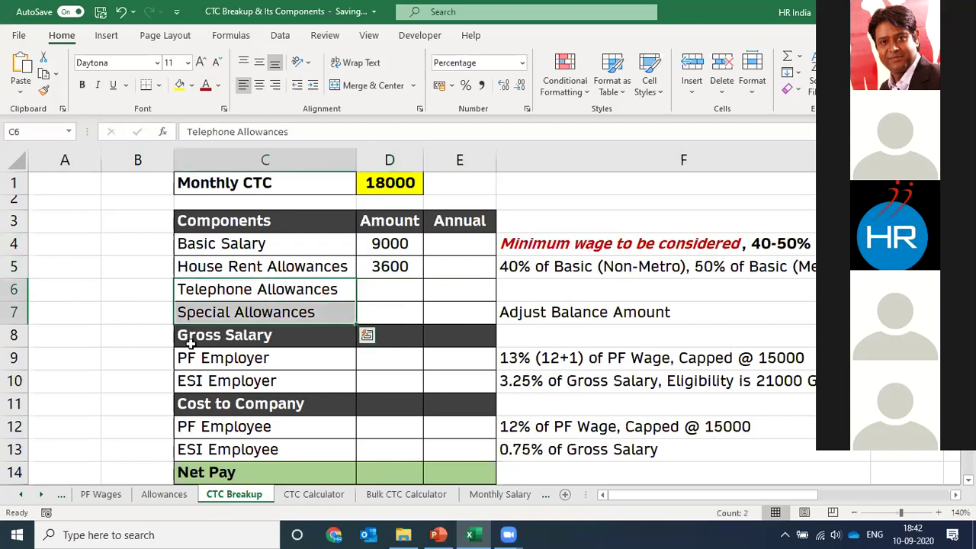
pyautogui.click(14, 290)
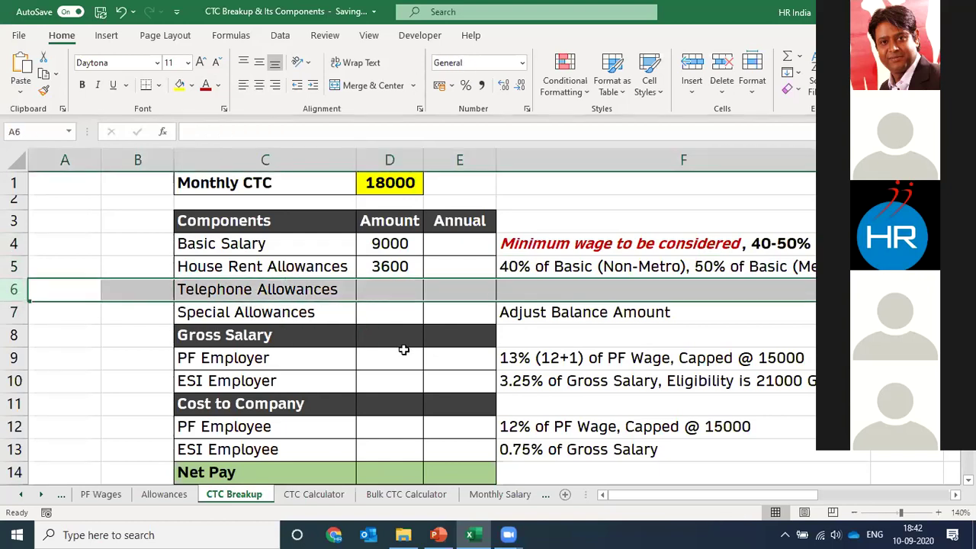
# - Set the Telephone Allowances amount in D6 to a fixed 1000
pyautogui.click(384, 291)
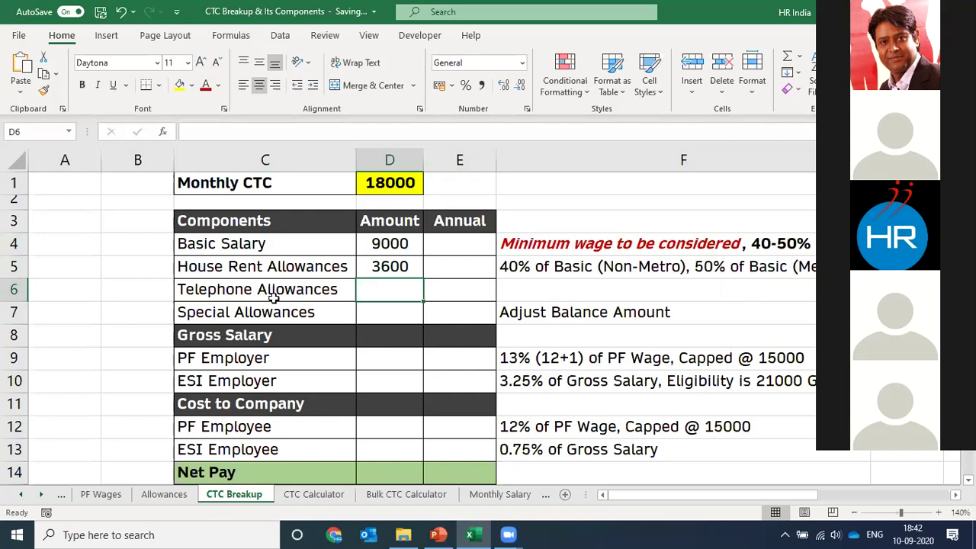
pyautogui.write('1000')
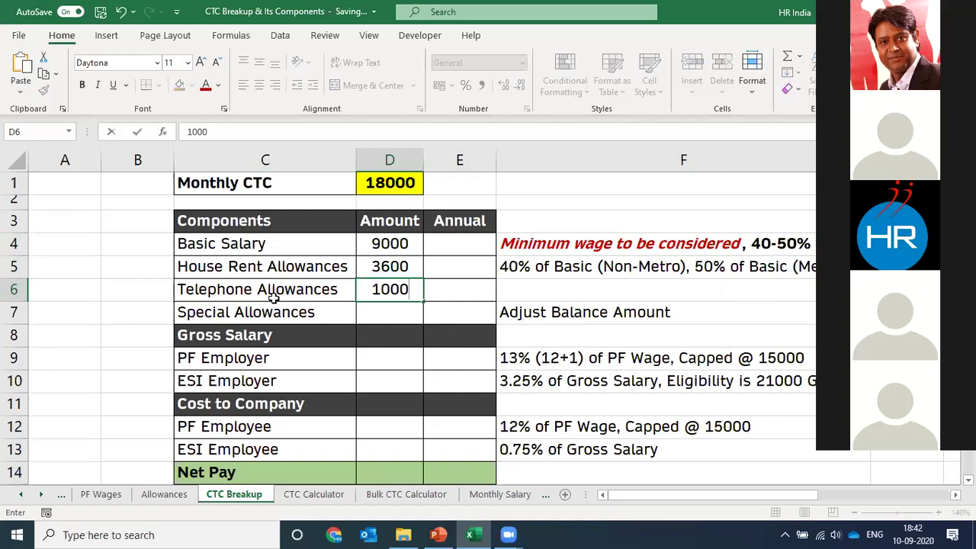
pyautogui.press('Return')
# - Calculate the Telephone Allowances amount in D6 as 10% of Basic Salary with the formula =D4*10%, and check its row
pyautogui.press('Up')
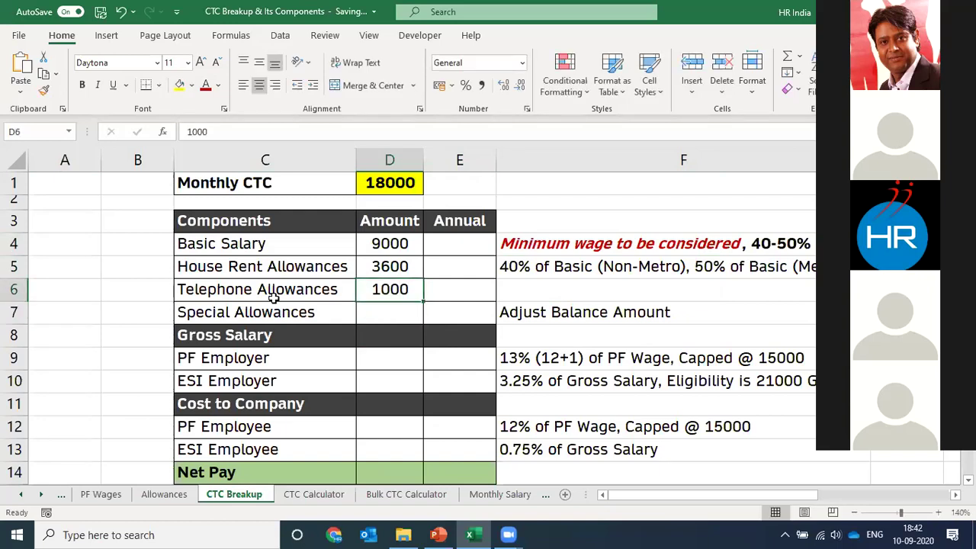
pyautogui.write('=D4*10%')
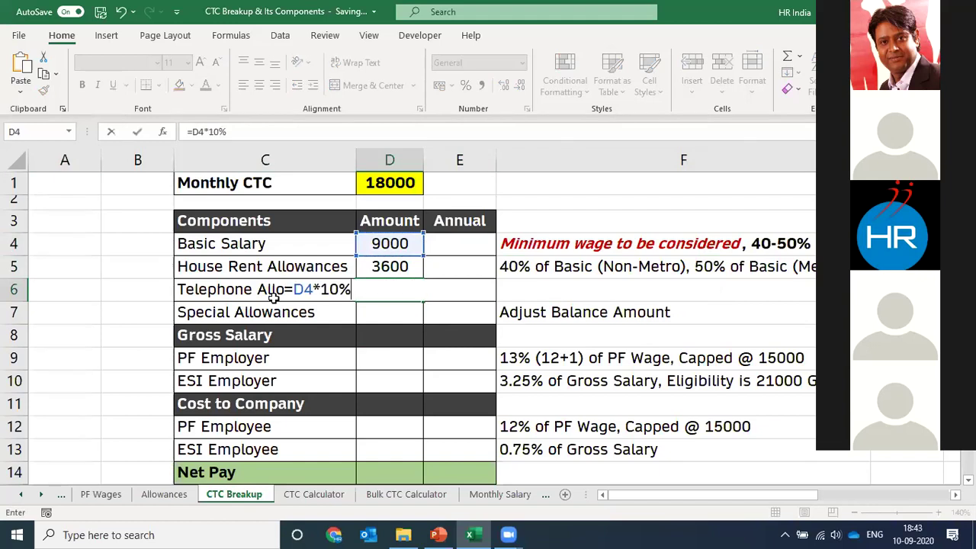
pyautogui.press('Return')
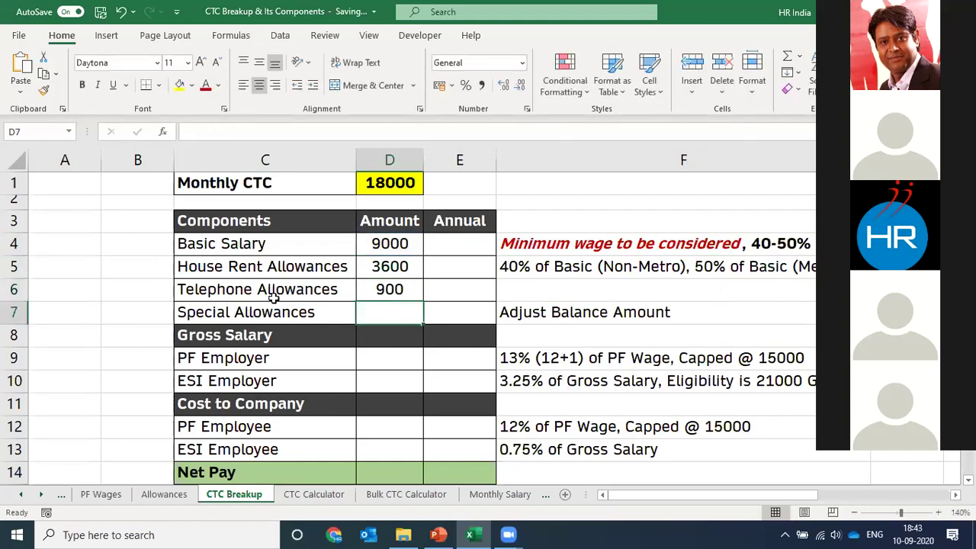
pyautogui.press('Up')
pyautogui.hotkey('shift', 'space')
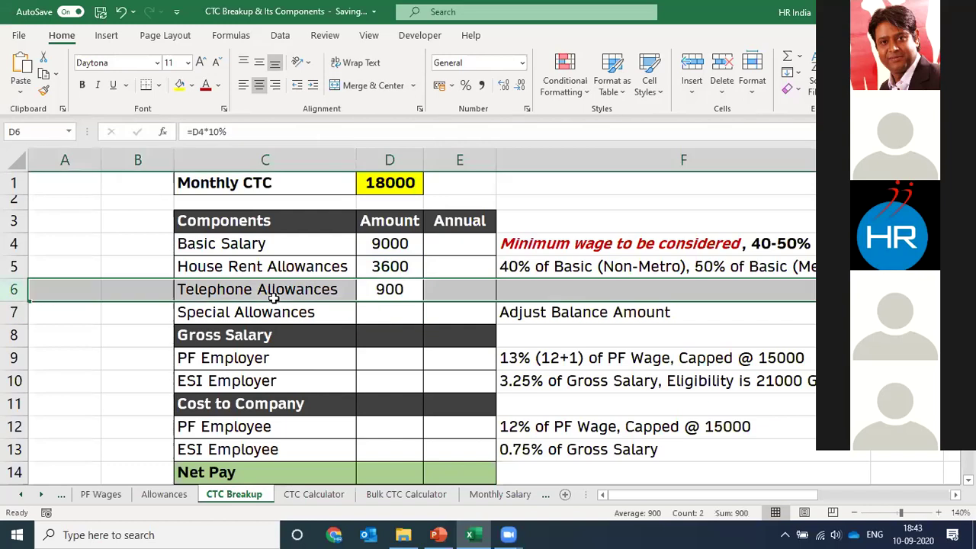
# - Examine the Special Allowances row with its "Adjust Balance Amount" note in relation to the Gross Salary and Cost to Company amounts
pyautogui.press('Down')
pyautogui.hotkey('shift', 'space')
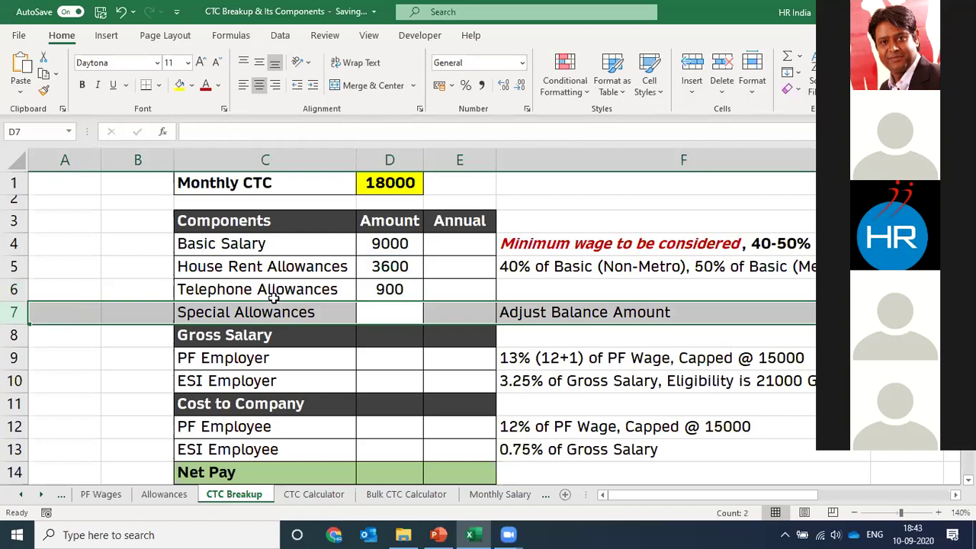
pyautogui.click(294, 319)
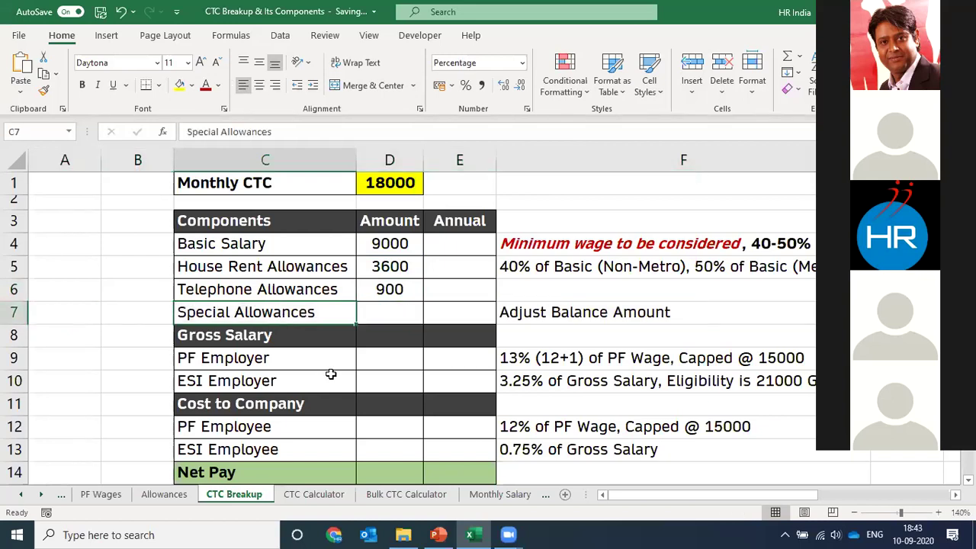
pyautogui.click(374, 316)
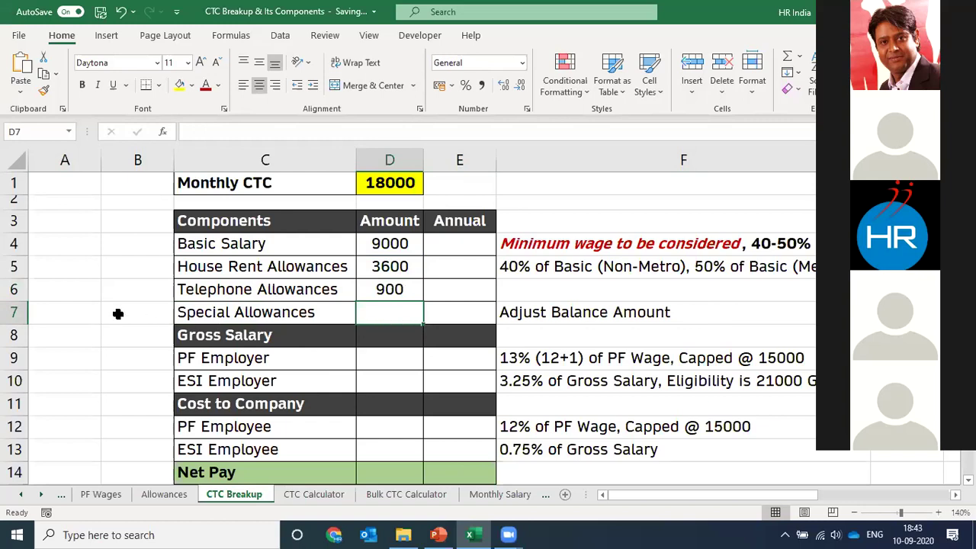
pyautogui.click(11, 314)
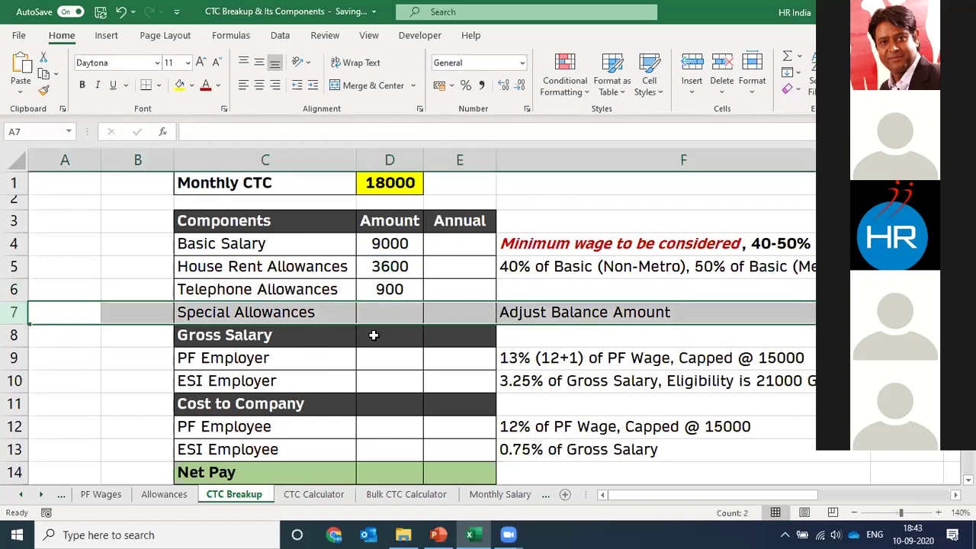
pyautogui.click(407, 340)
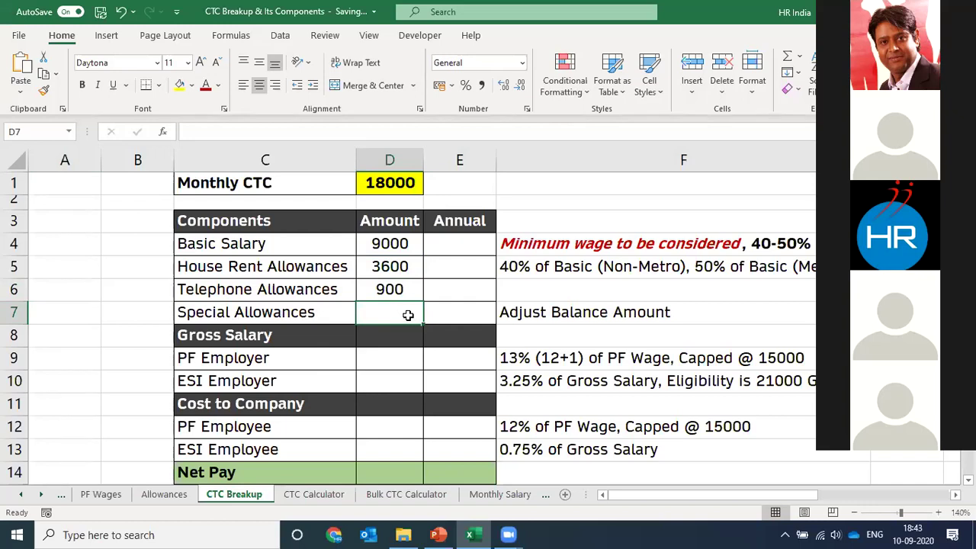
pyautogui.click(375, 405)
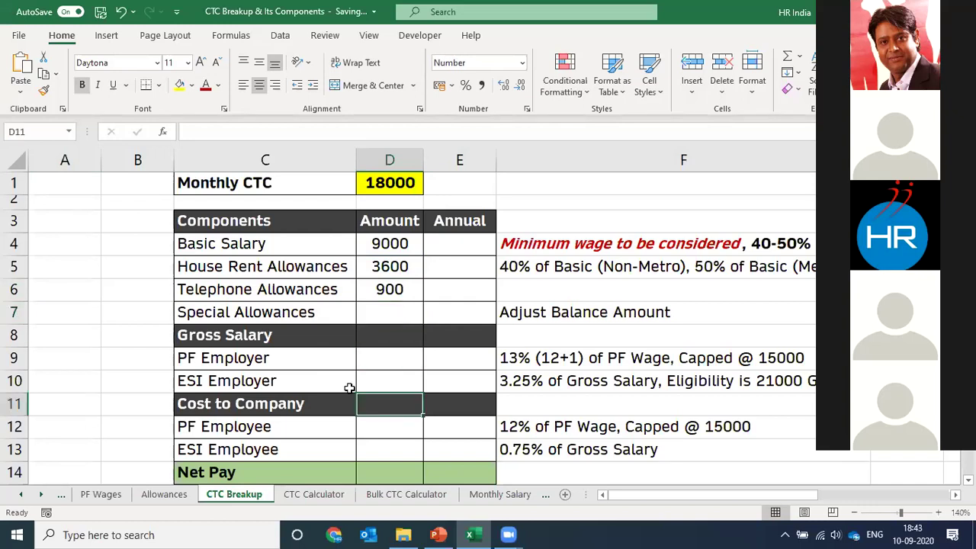
pyautogui.click(390, 322)
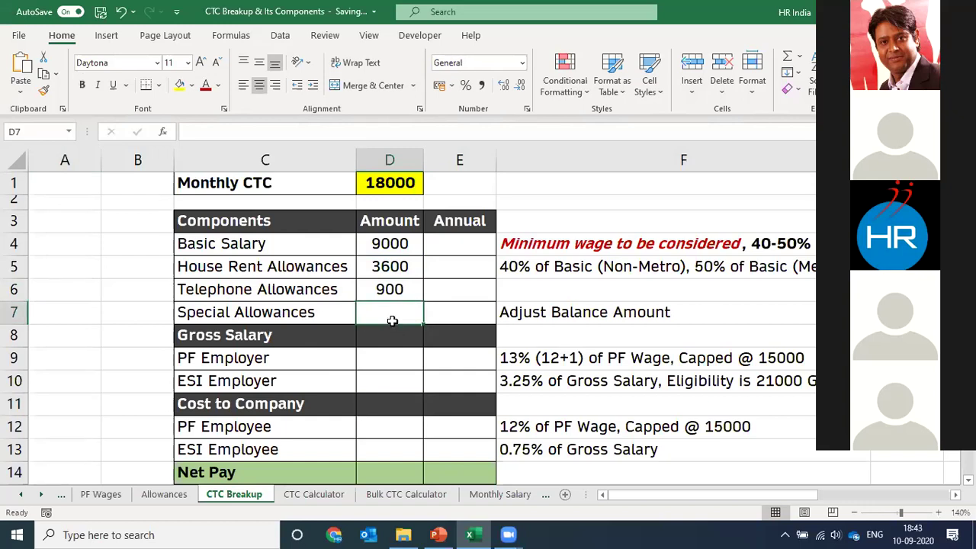
pyautogui.click(12, 312)
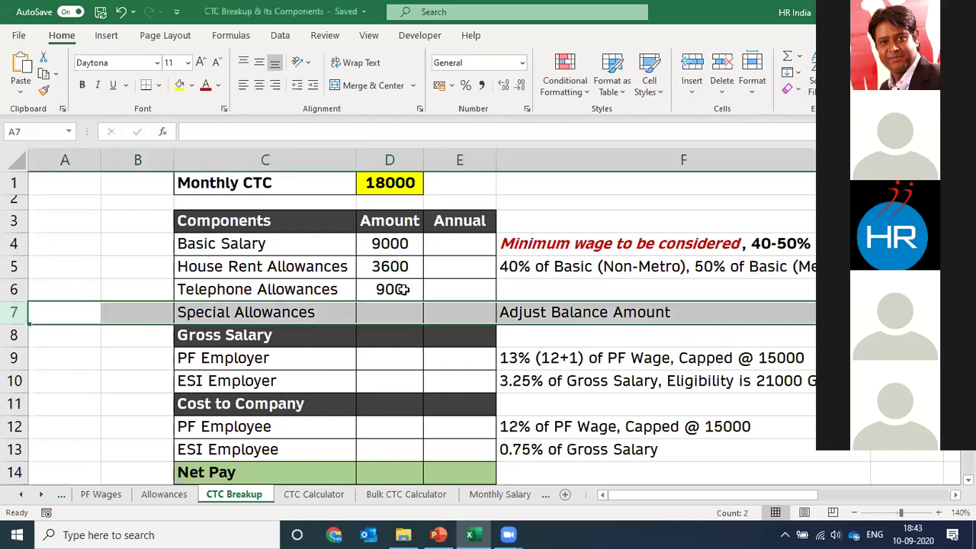
pyautogui.click(375, 311)
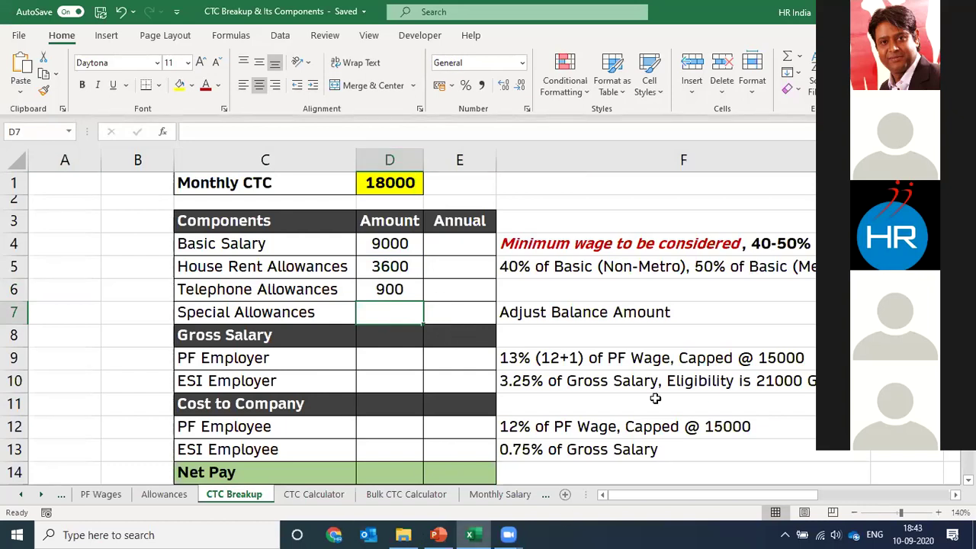
# - Examine the Basic Salary and allowance rows that make up the Gross Salary, along with the Cost to Company amount cell
pyautogui.click(399, 406)
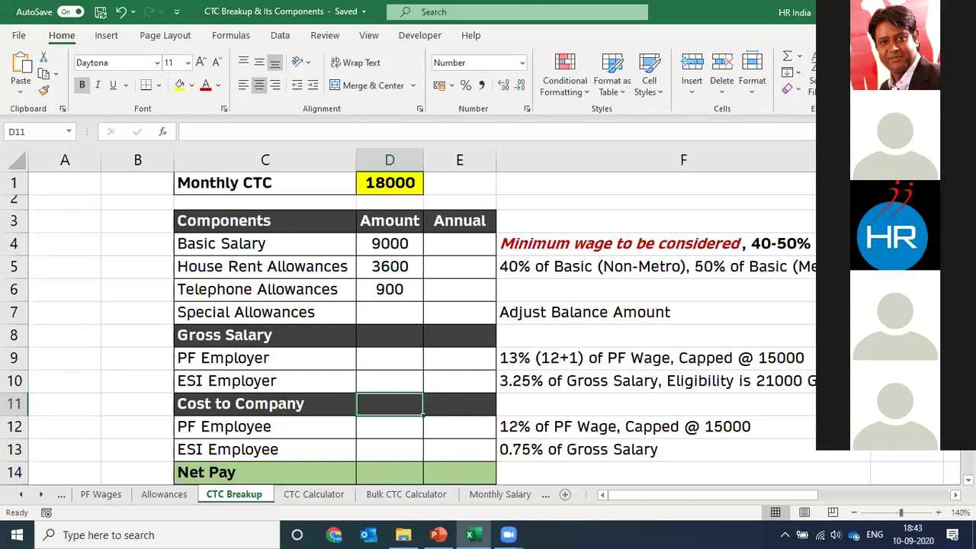
pyautogui.click(397, 306)
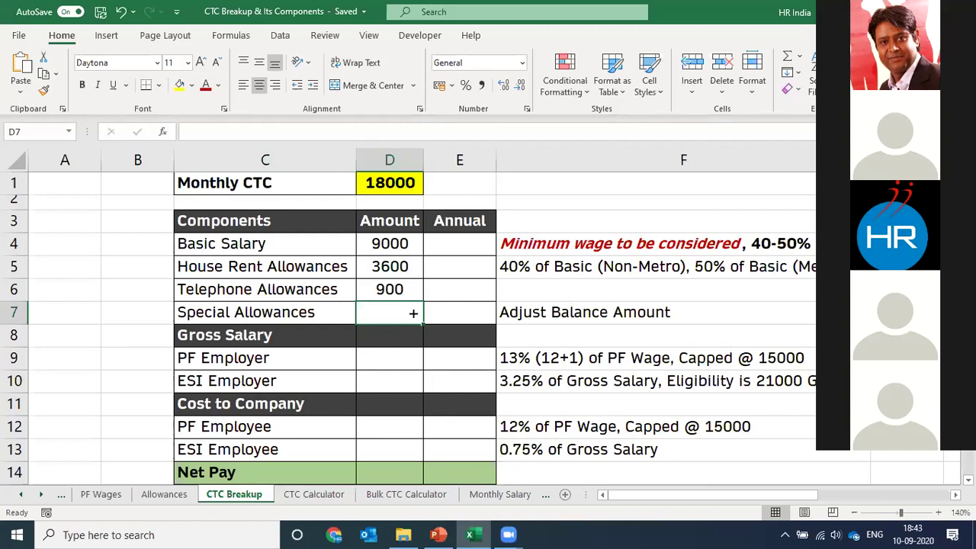
pyautogui.click(13, 246)
pyautogui.moveTo(191, 267); pyautogui.dragTo(393, 315)
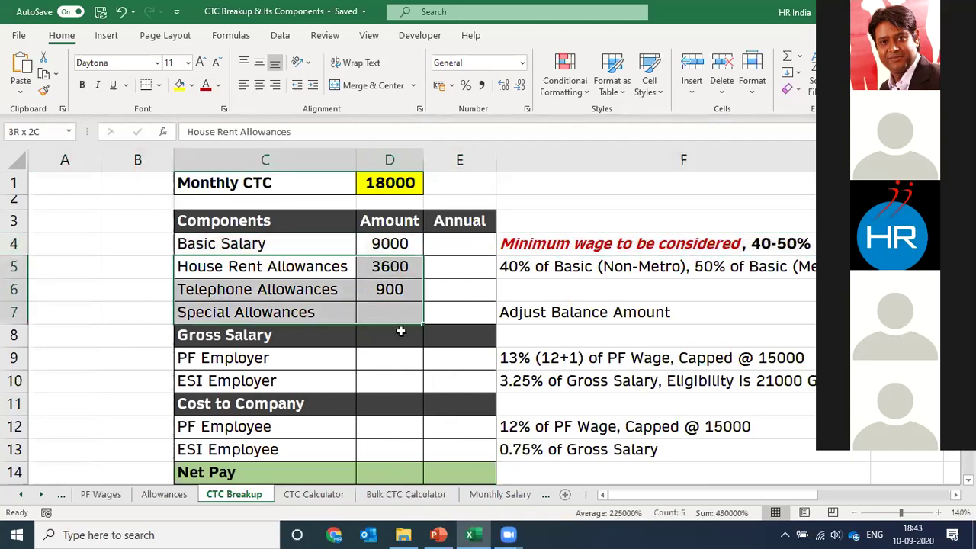
pyautogui.click(386, 336)
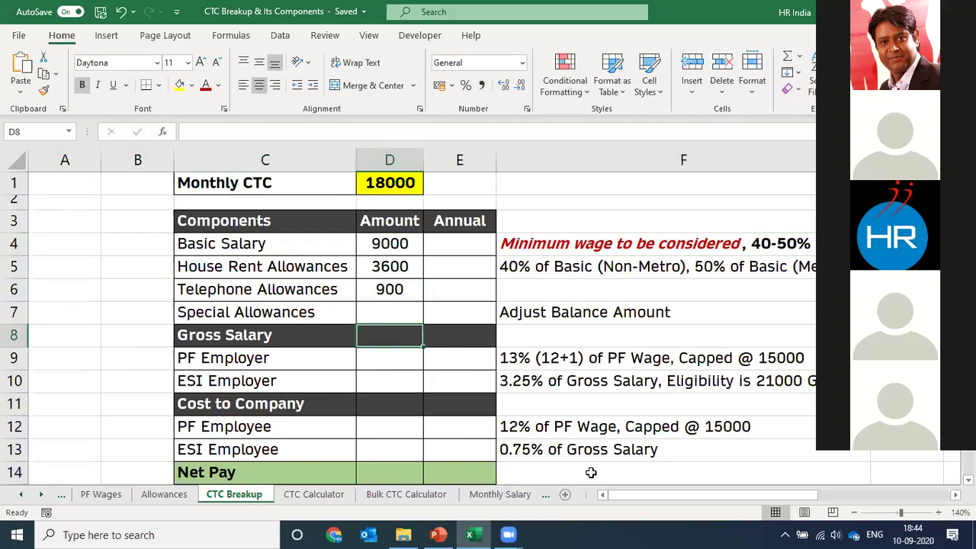
pyautogui.moveTo(278, 250); pyautogui.dragTo(462, 245)
pyautogui.moveTo(318, 270); pyautogui.dragTo(431, 327)
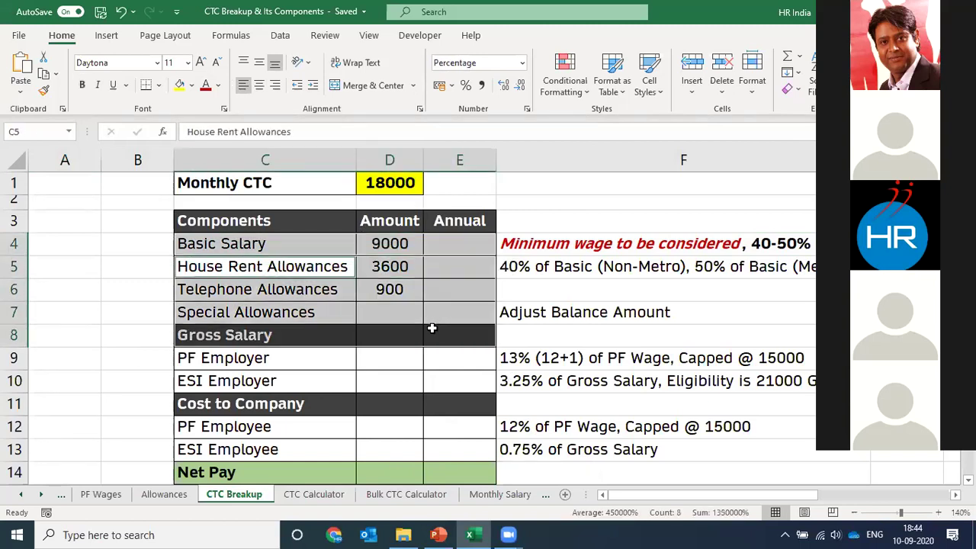
# - Calculate the Gross Salary in D8 as the total of Basic Salary through Special Allowances with =SUM(D4:D7), and check the formula
pyautogui.click(383, 340)
pyautogui.moveTo(475, 534)
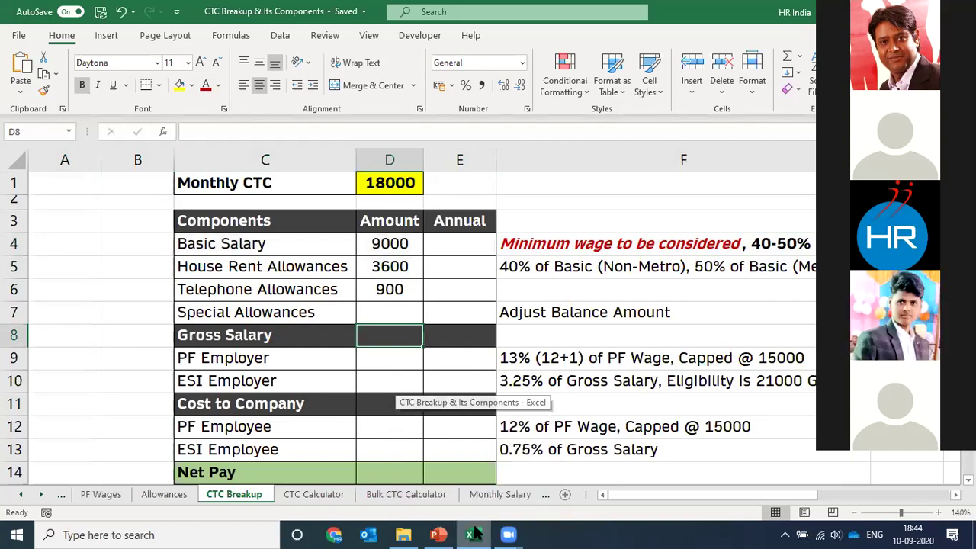
pyautogui.hotkey('alt', '=')
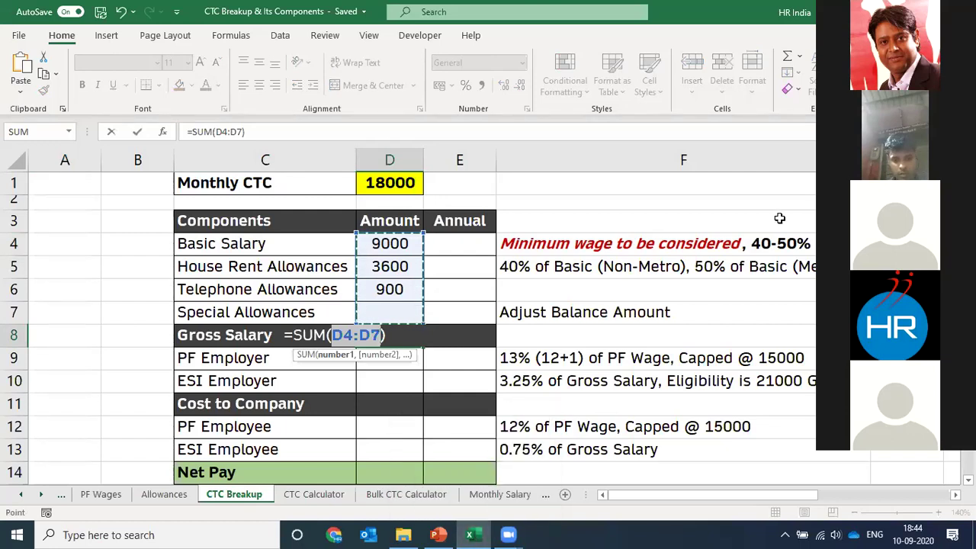
pyautogui.press('Return')
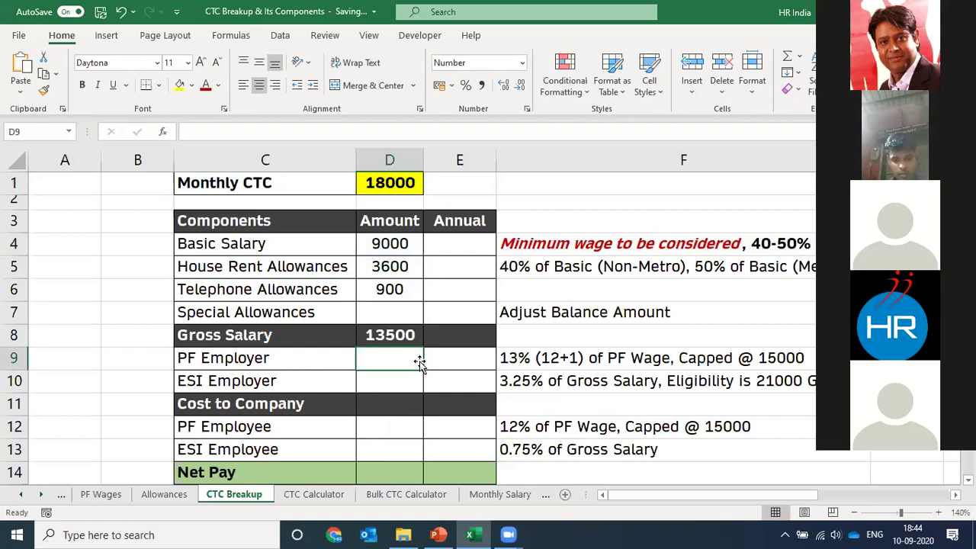
pyautogui.click(399, 336)
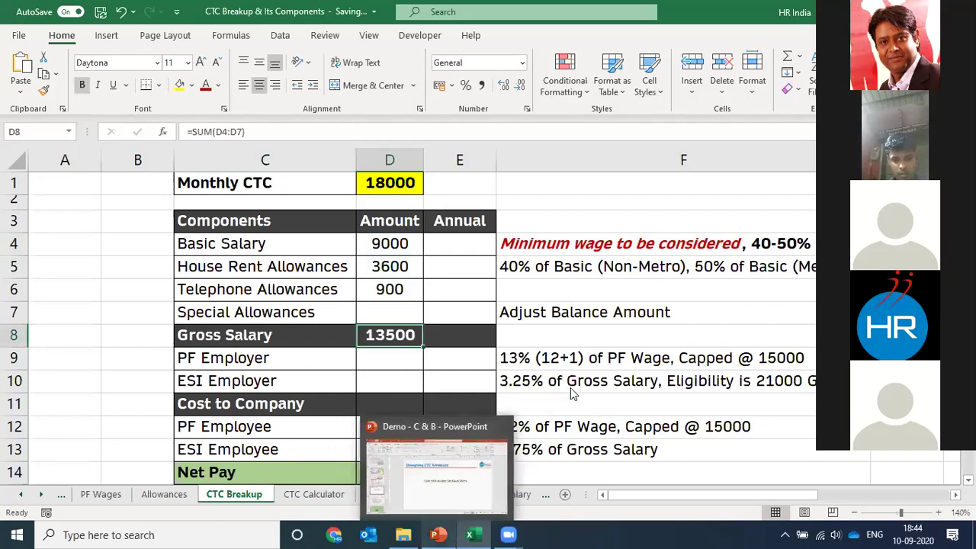
# - Compare the Gross Salary and Cost to Company rows and examine the PF Employer and ESI Employer rows between them
pyautogui.click(13, 335)
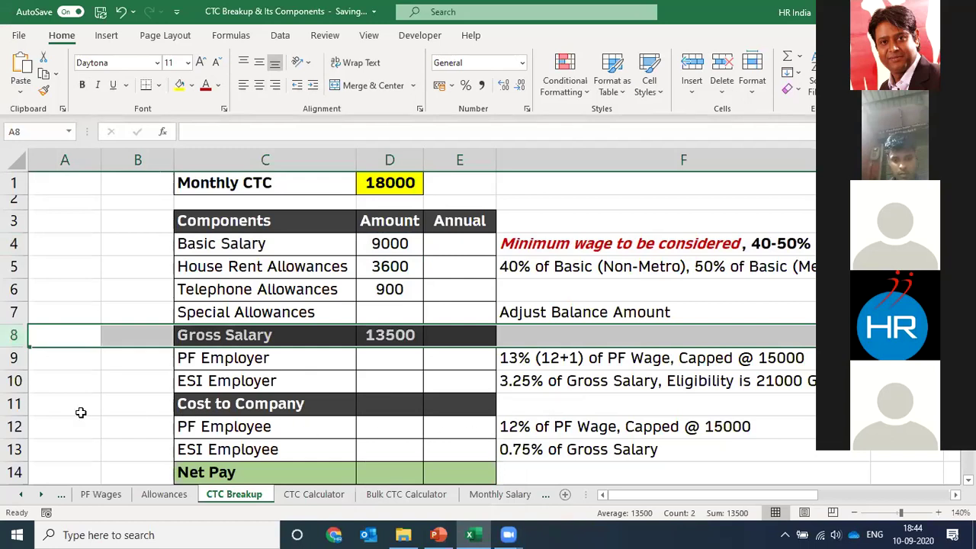
pyautogui.click(13, 404)
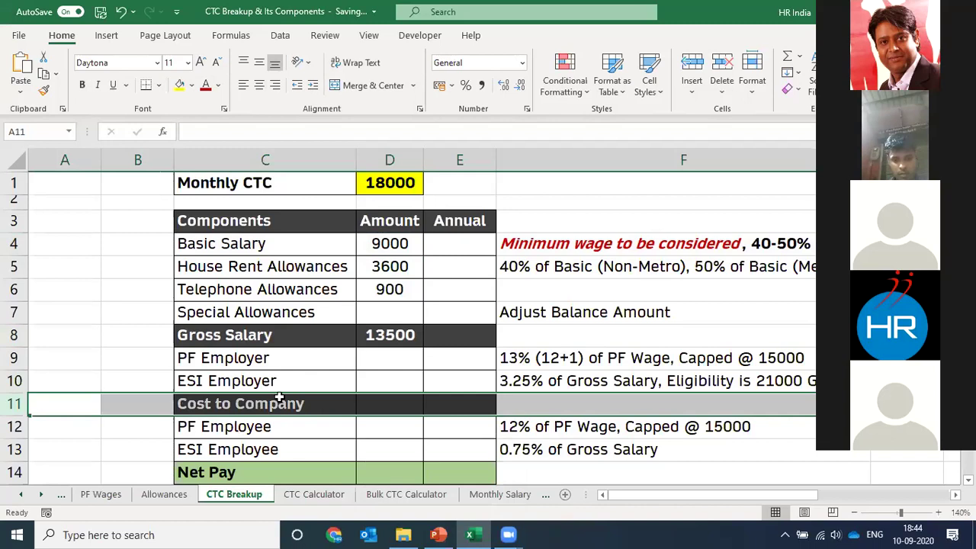
pyautogui.moveTo(313, 357); pyautogui.dragTo(318, 385)
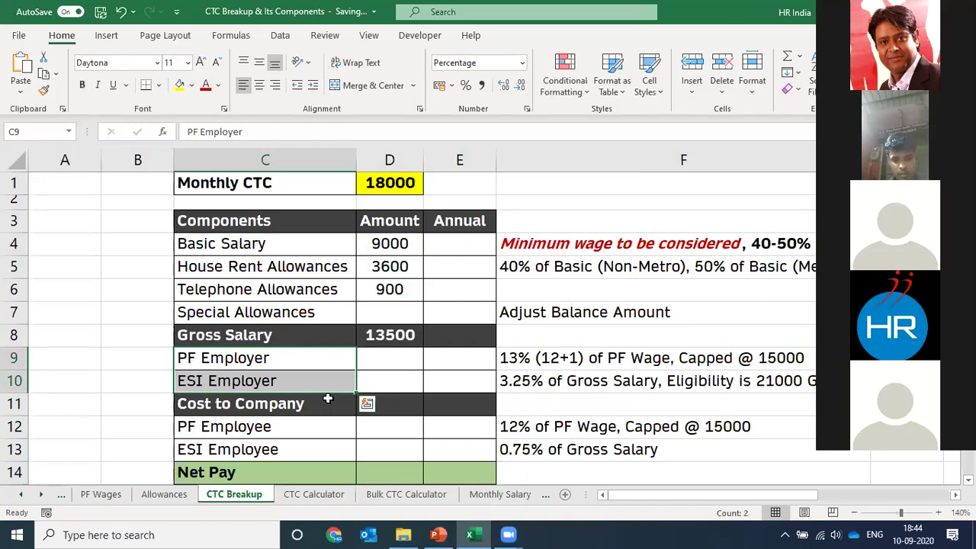
pyautogui.press('Up')
pyautogui.press('Down')
pyautogui.click(254, 379)
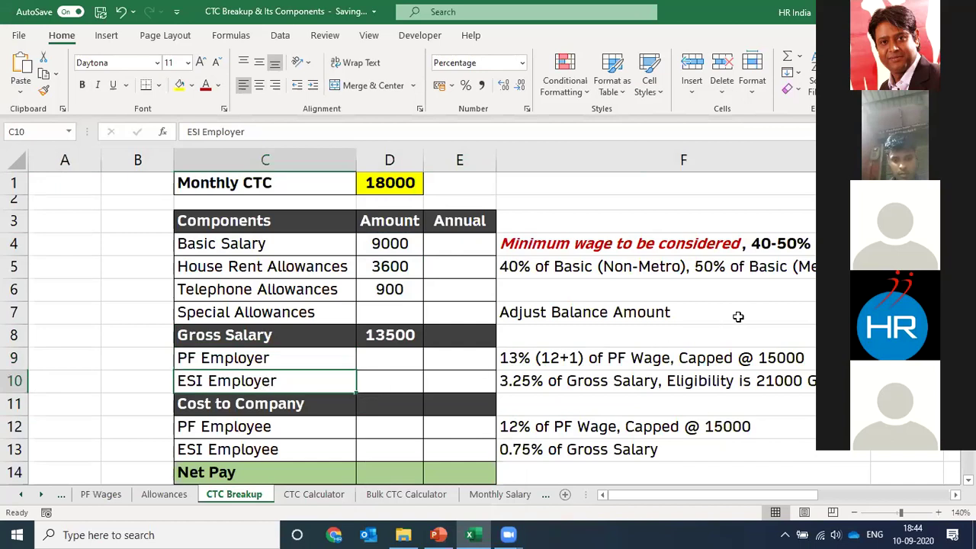
pyautogui.moveTo(327, 360); pyautogui.dragTo(332, 382)
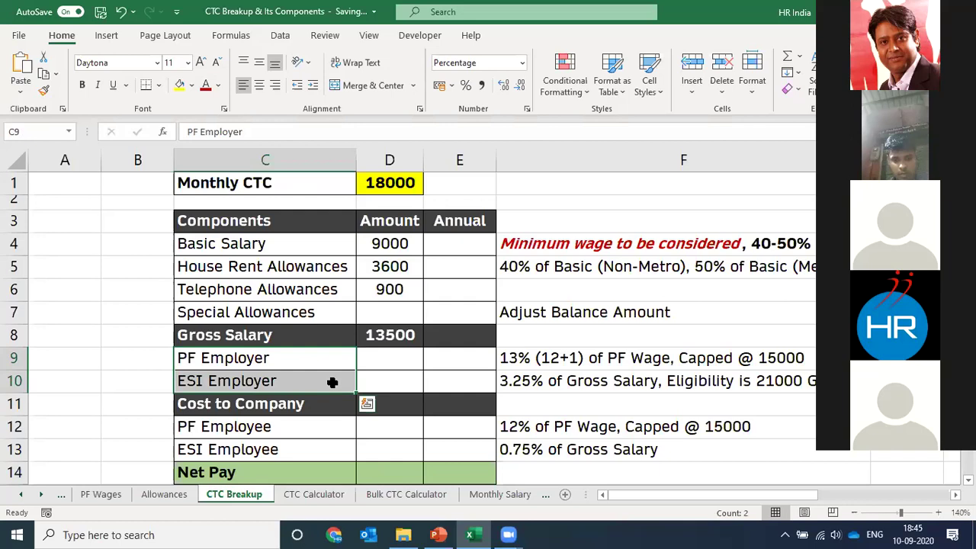
pyautogui.hotkey('shift', 'Up')
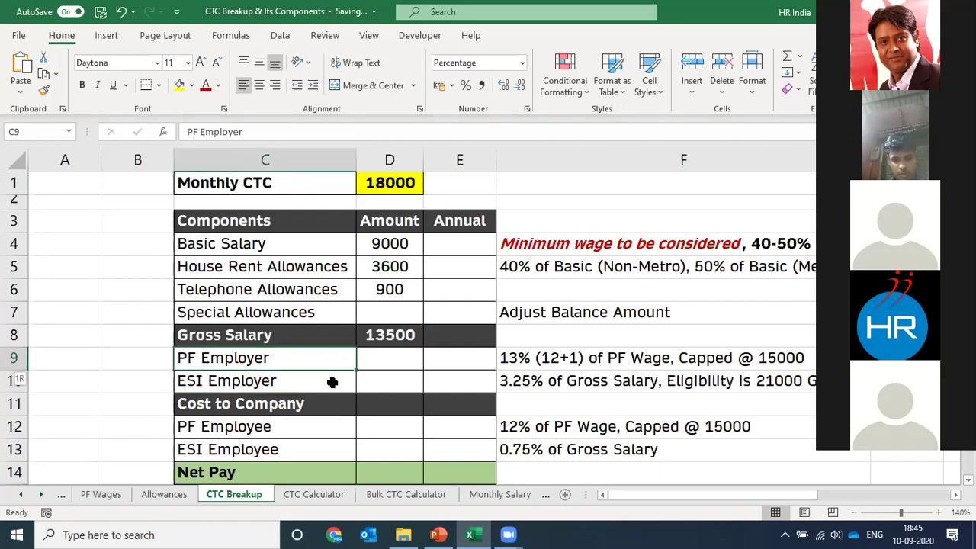
pyautogui.hotkey('shift', 'space')
pyautogui.hotkey('shift', 'Down')
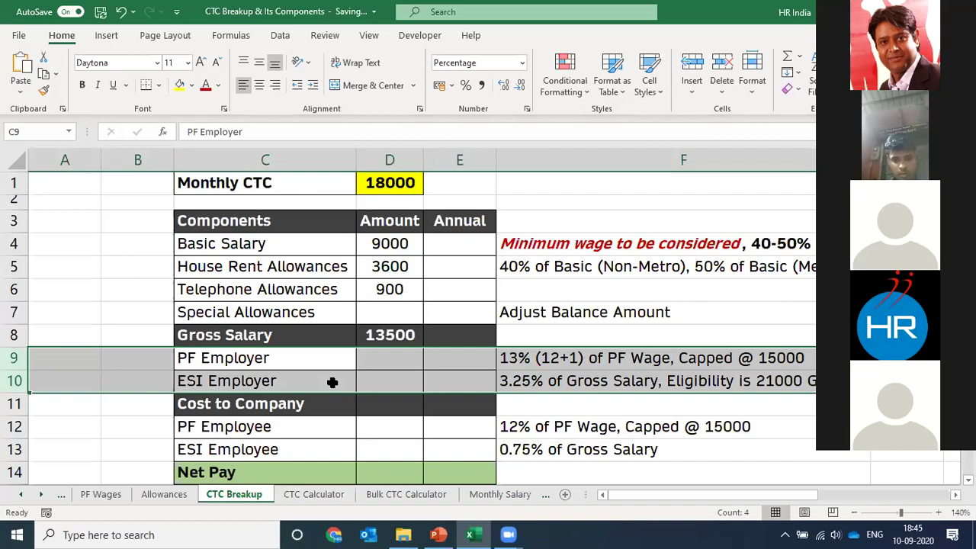
pyautogui.hotkey('shift', 'BackSpace')
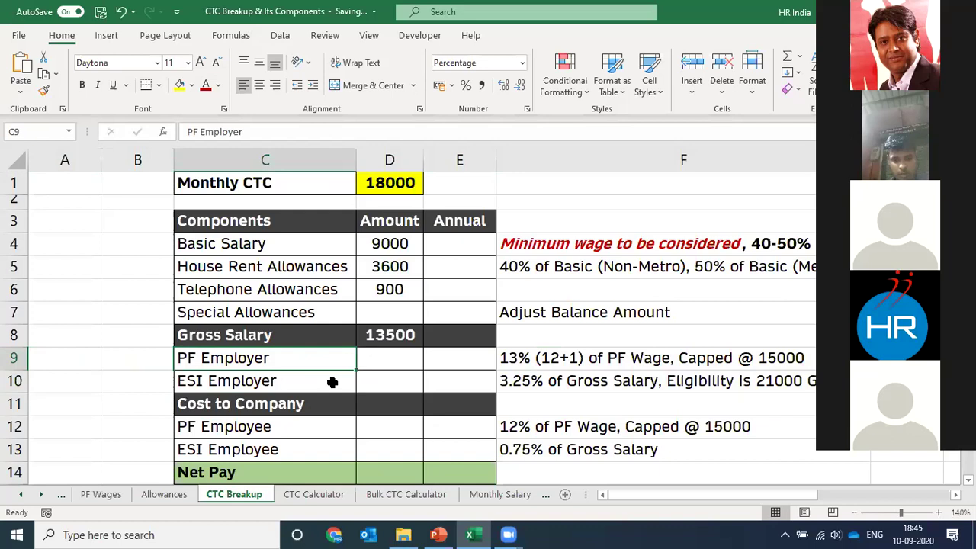
# - Examine the PF Employer row and its rate and cap note in relation to the Gross Salary amount and the PF Employee row
pyautogui.press('Right')
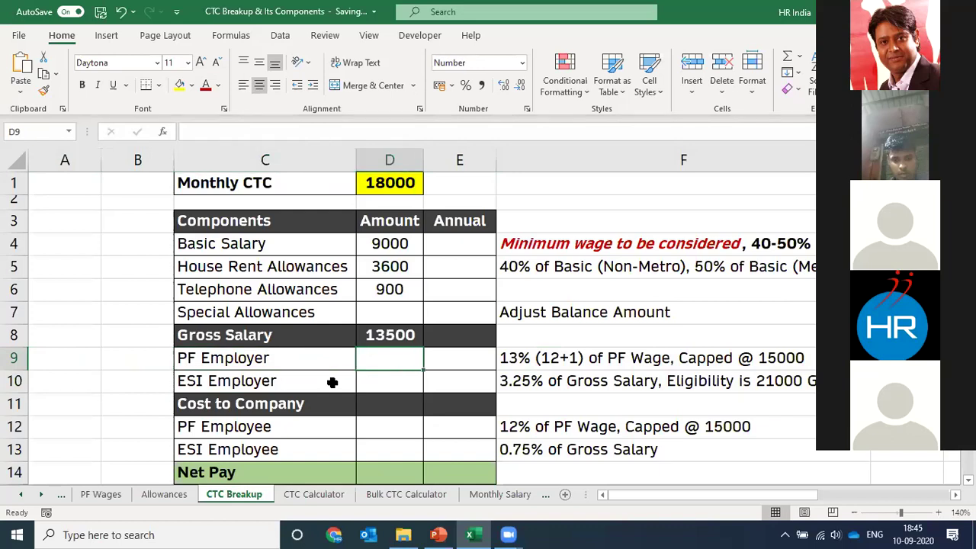
pyautogui.hotkey('shift', 'space')
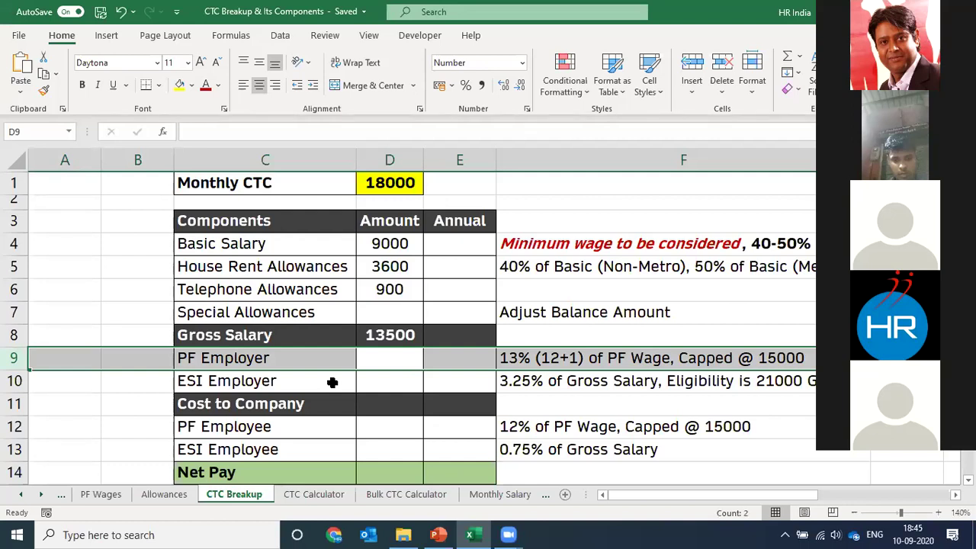
pyautogui.press('Left')
pyautogui.press('Right')
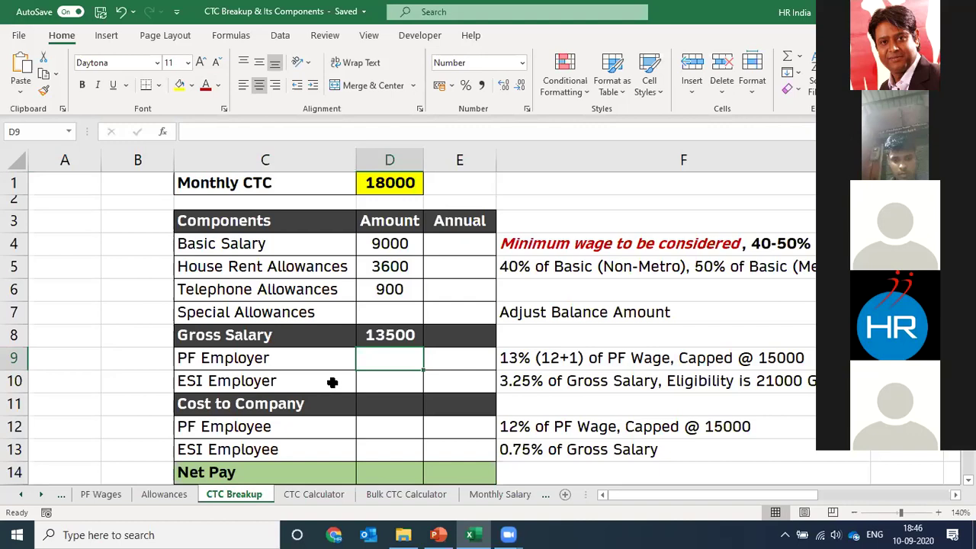
pyautogui.click(389, 334)
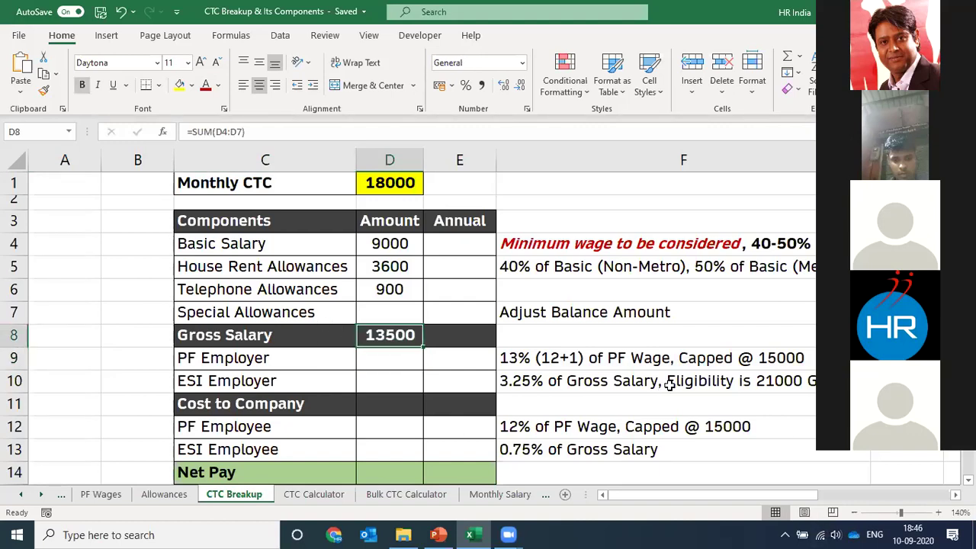
pyautogui.click(396, 363)
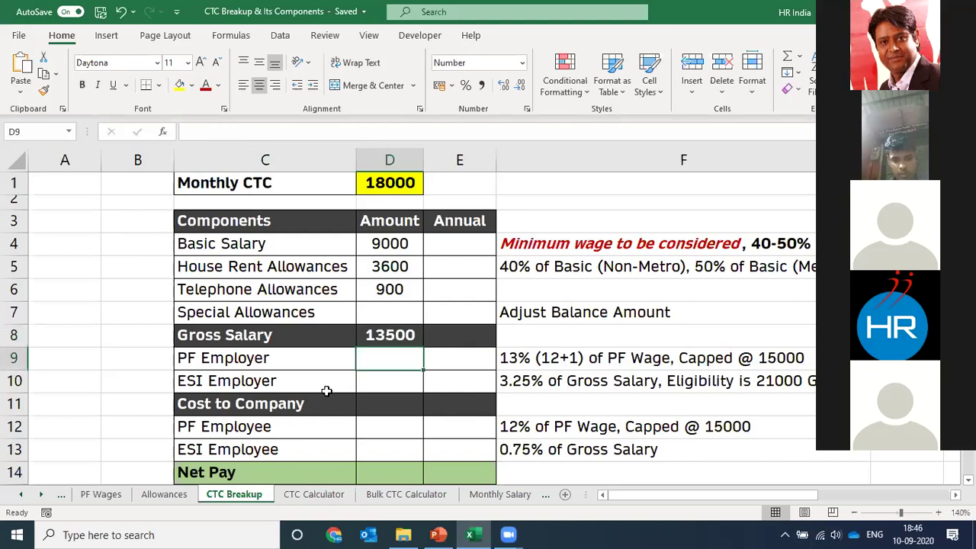
pyautogui.click(398, 333)
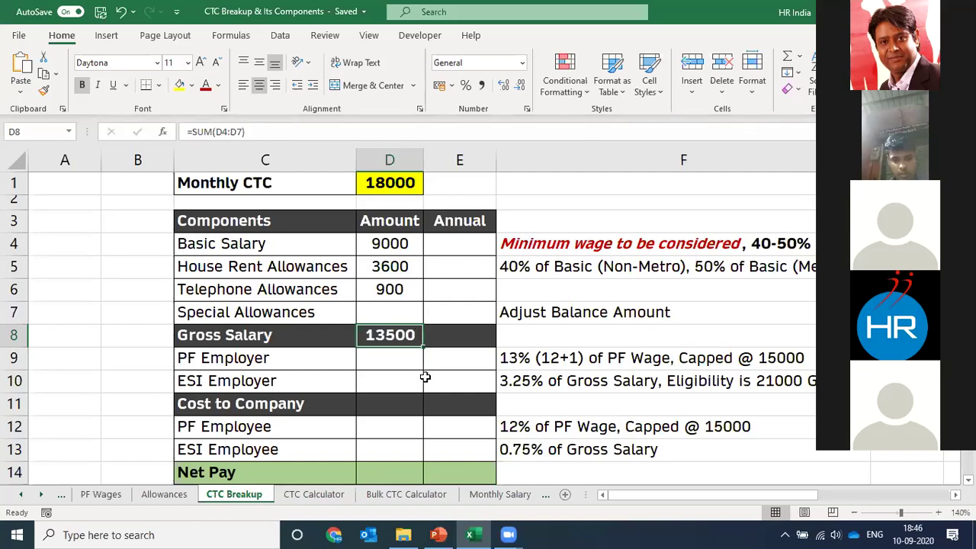
pyautogui.click(405, 362)
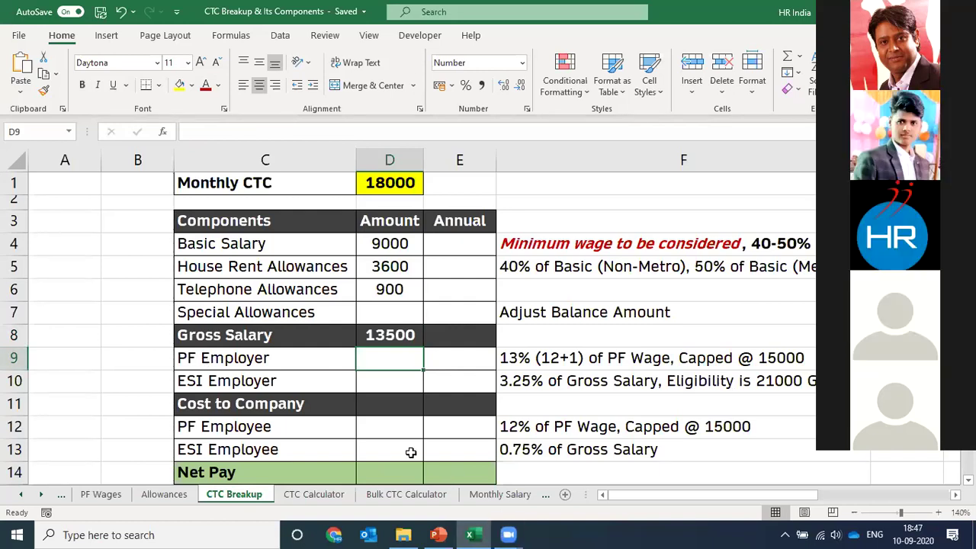
pyautogui.click(14, 426)
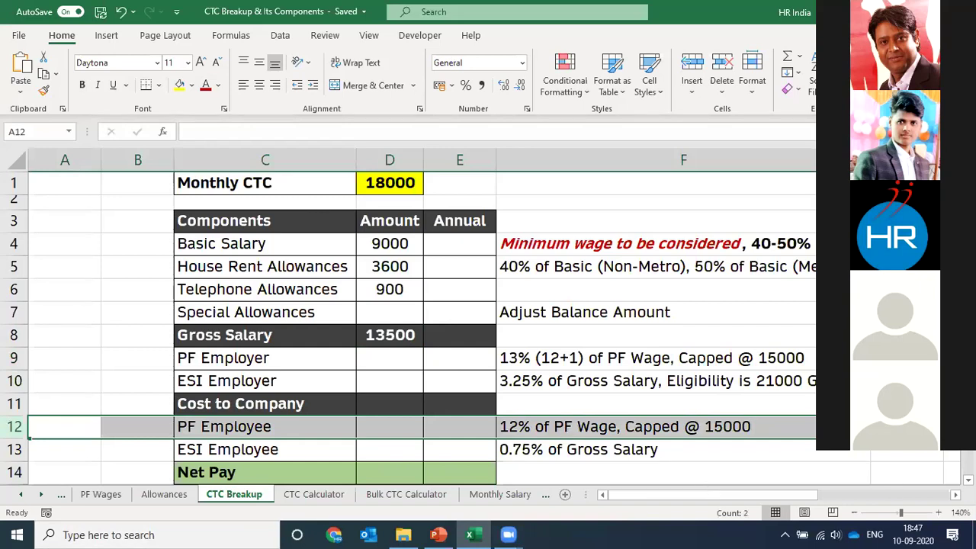
pyautogui.click(807, 359)
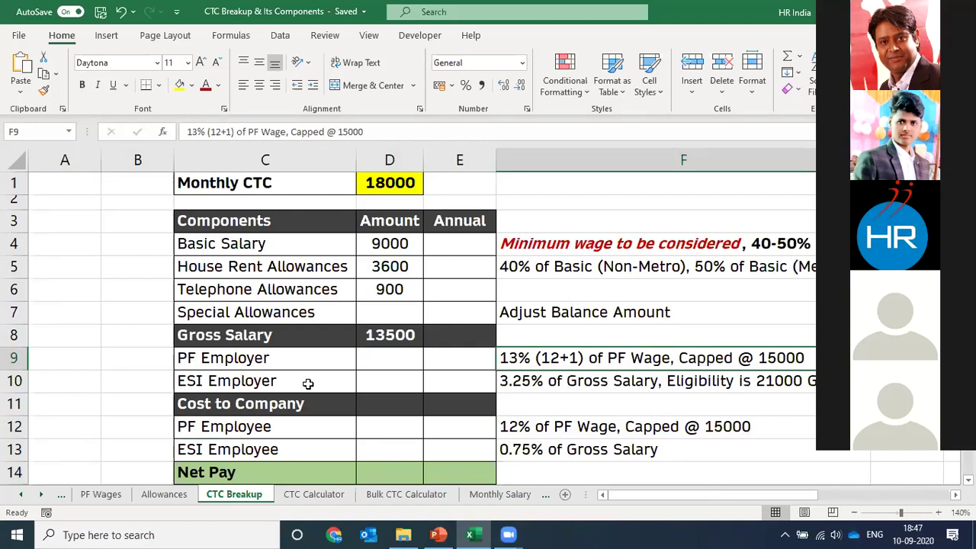
# - Calculate the PF Employer amount in D9 with =IF(D8>15000,15000,D8)*13%, and check the formula and its row
pyautogui.click(385, 357)
pyautogui.write('=')
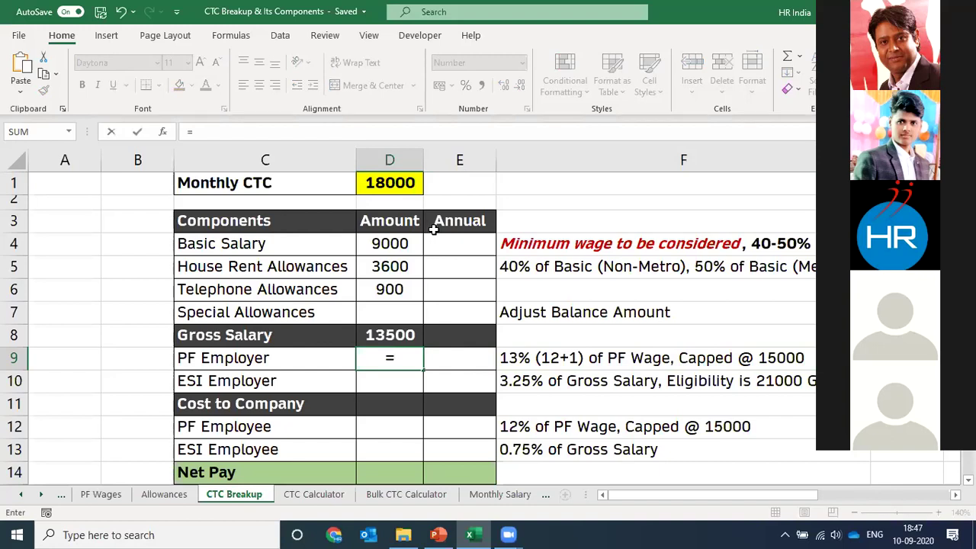
pyautogui.write('if(')
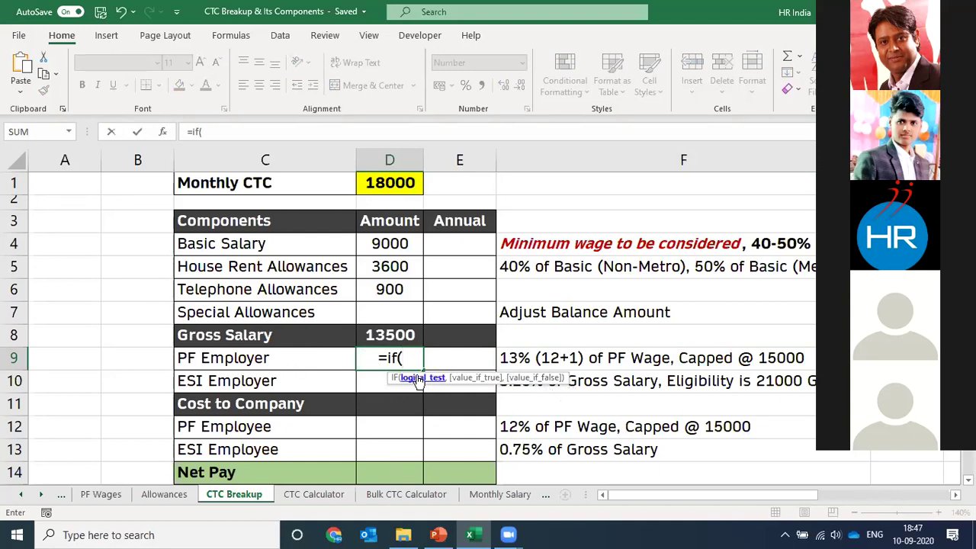
pyautogui.click(387, 336)
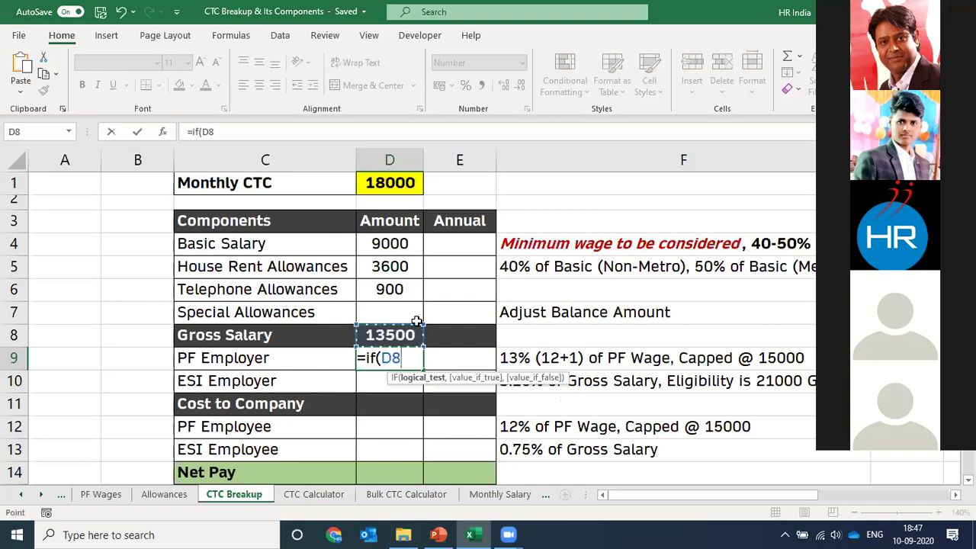
pyautogui.write('>15000')
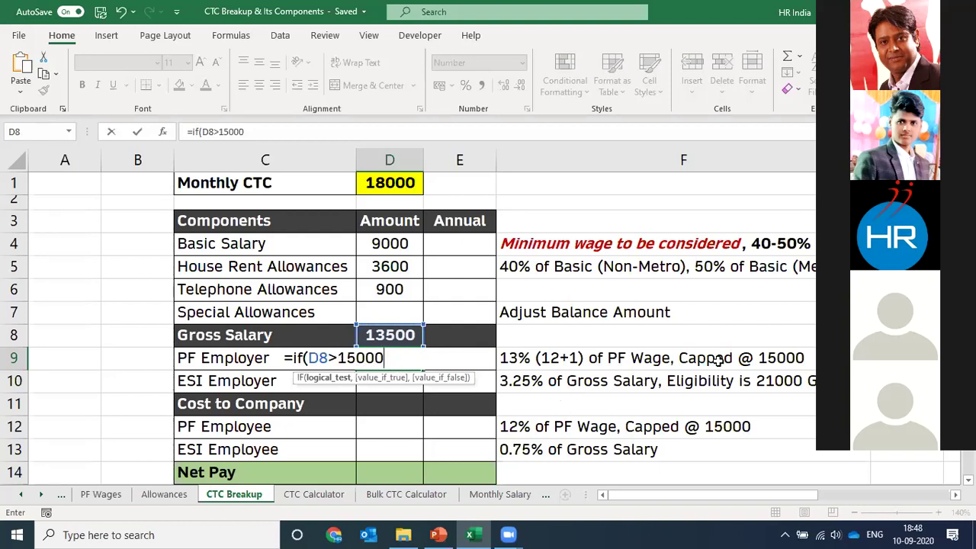
pyautogui.write(',')
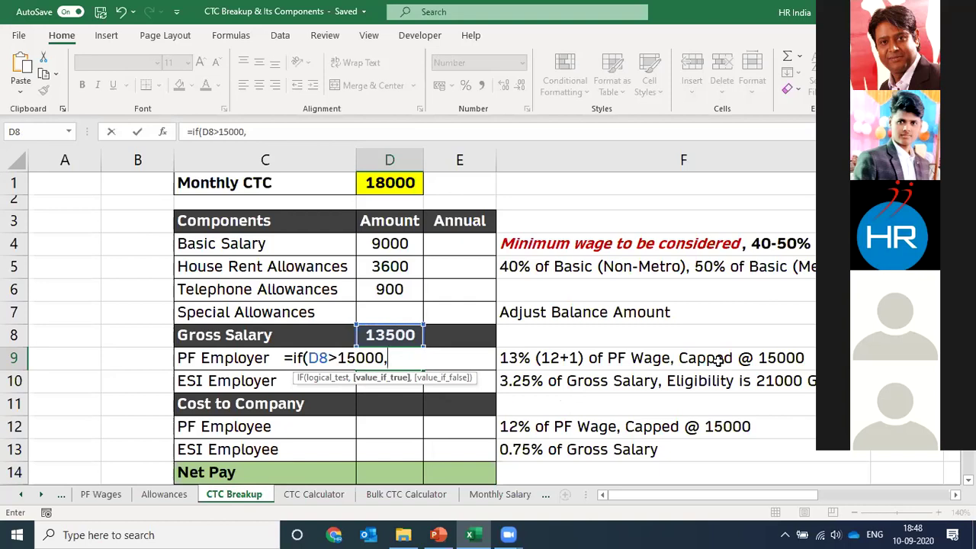
pyautogui.write('15000')
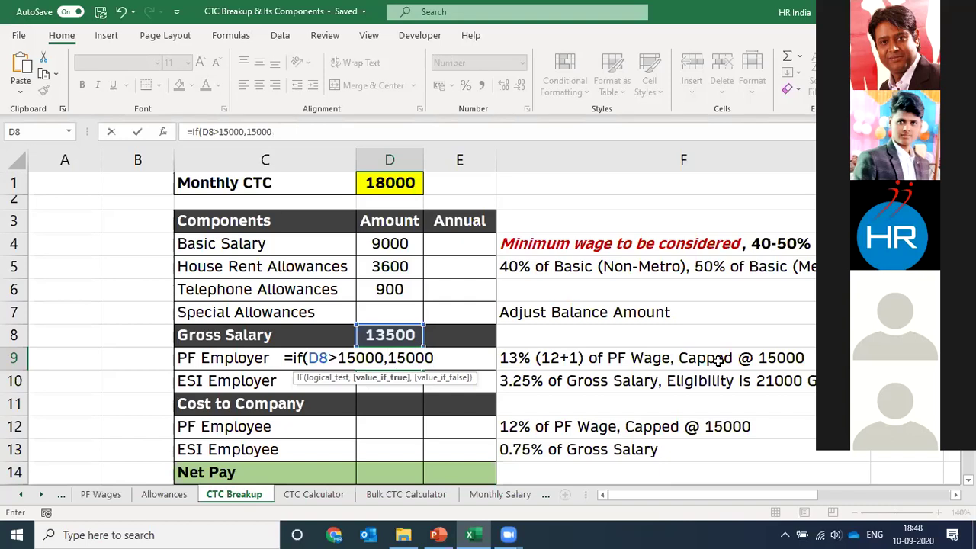
pyautogui.write(',')
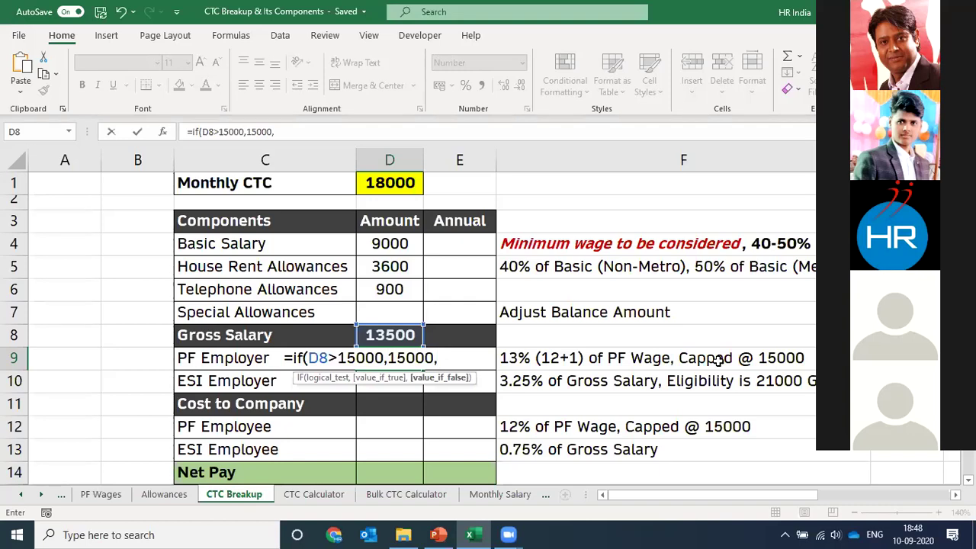
pyautogui.click(394, 333)
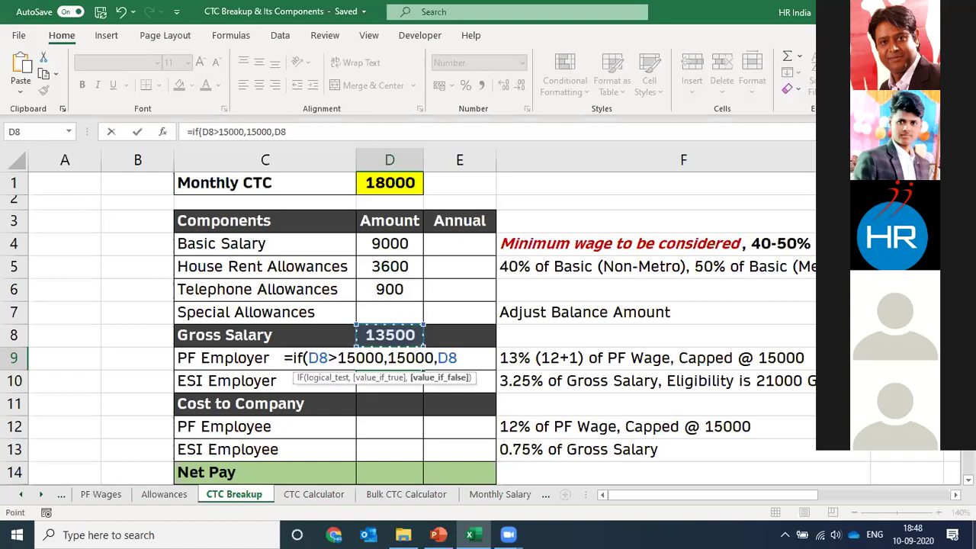
pyautogui.write(')*')
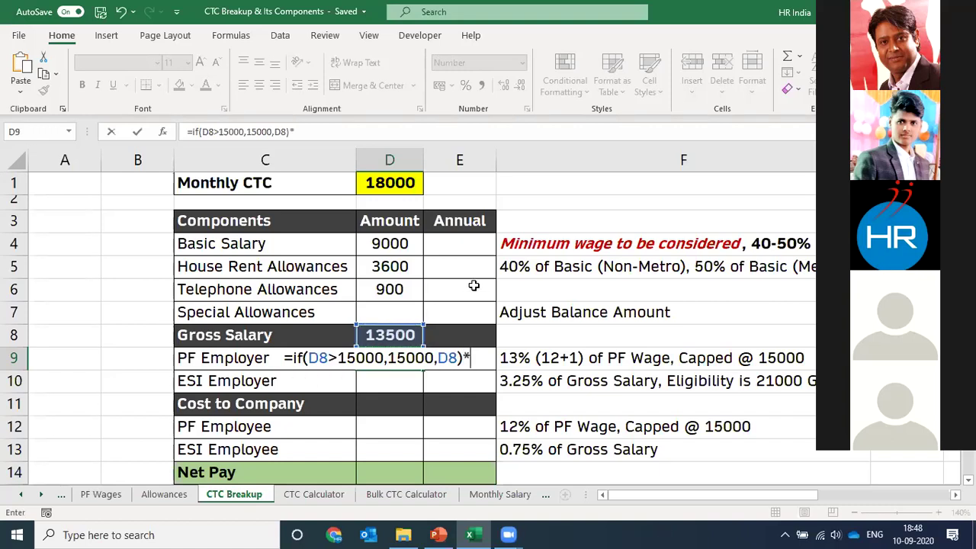
pyautogui.write('13%')
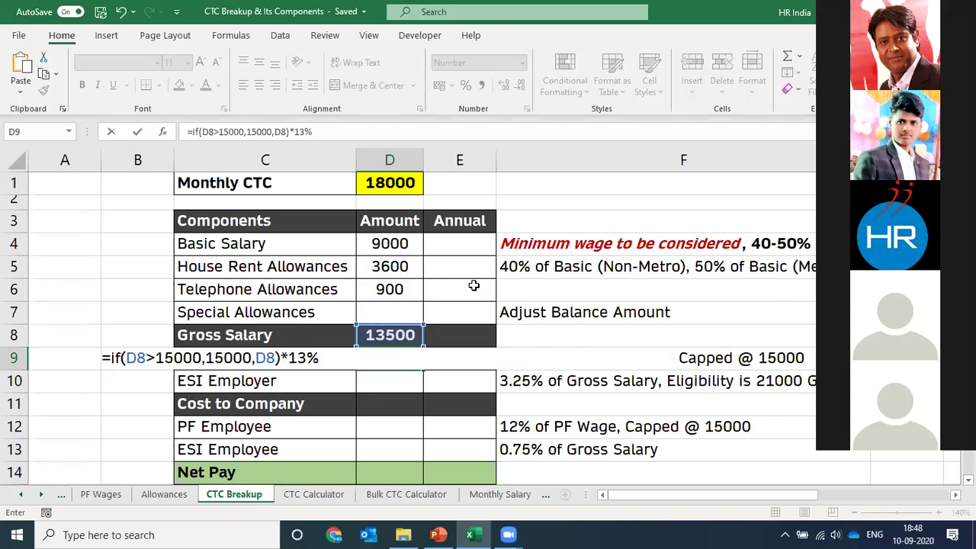
pyautogui.press('Return')
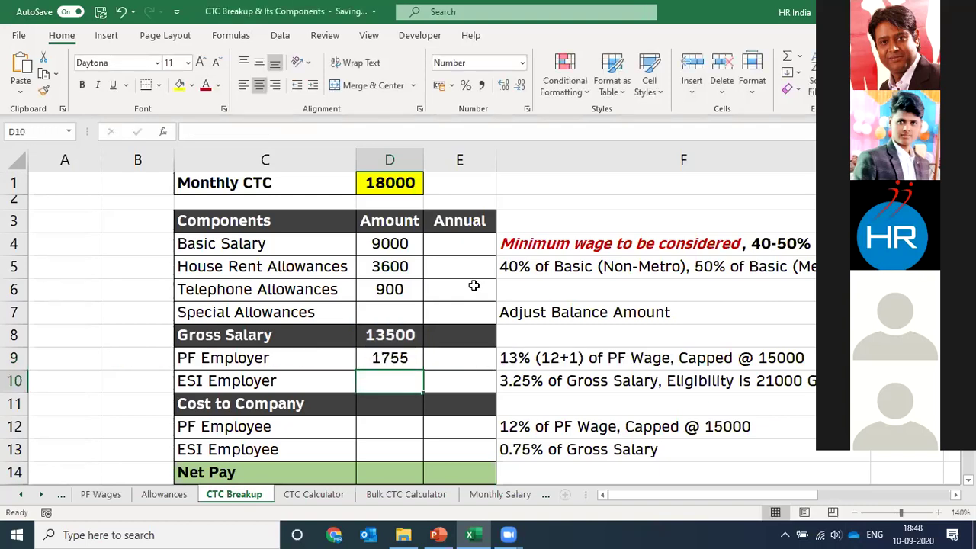
pyautogui.press('Up')
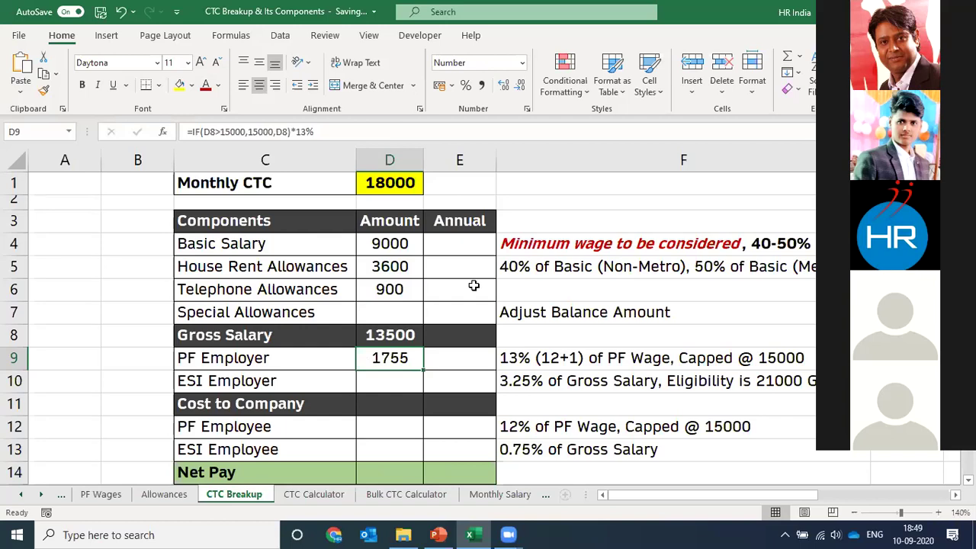
pyautogui.hotkey('shift', 'space')
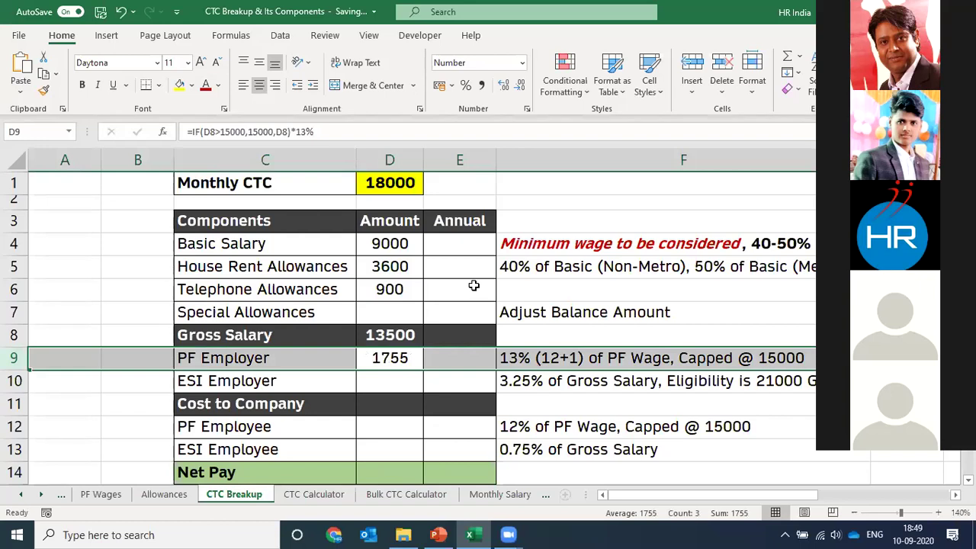
# - Examine the ESI Employer row and the rate and Gross Salary eligibility limit in its note in F10, leaving the note's text as it is
pyautogui.press('Down')
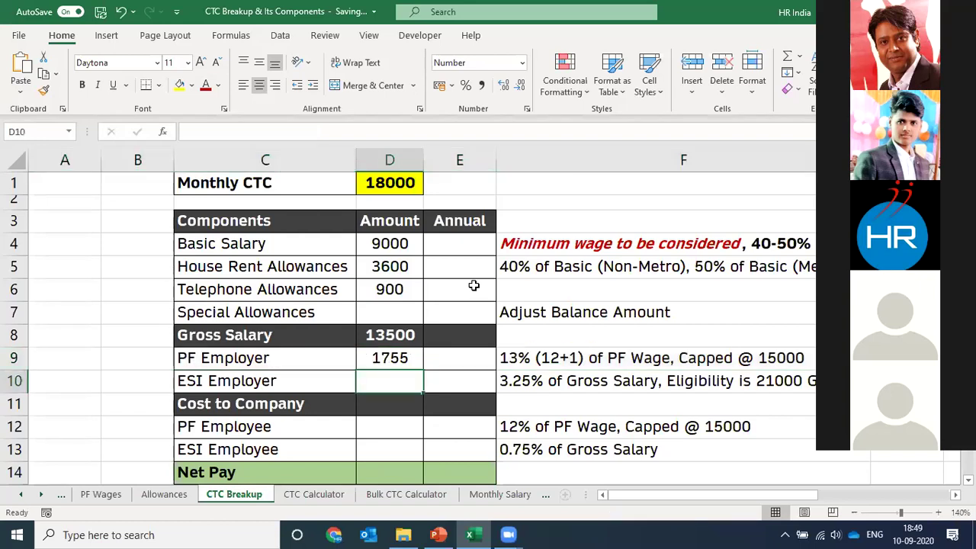
pyautogui.hotkey('shift', 'space')
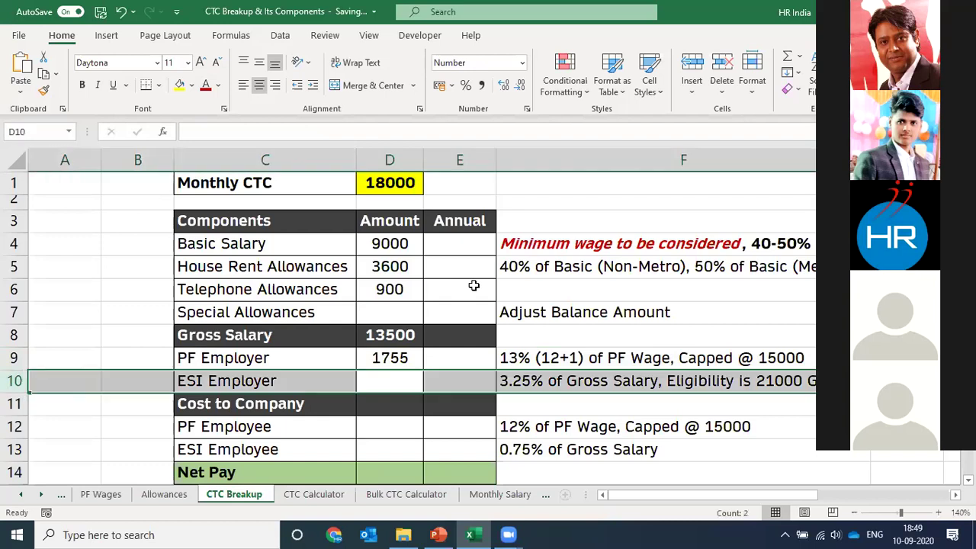
pyautogui.click(671, 385)
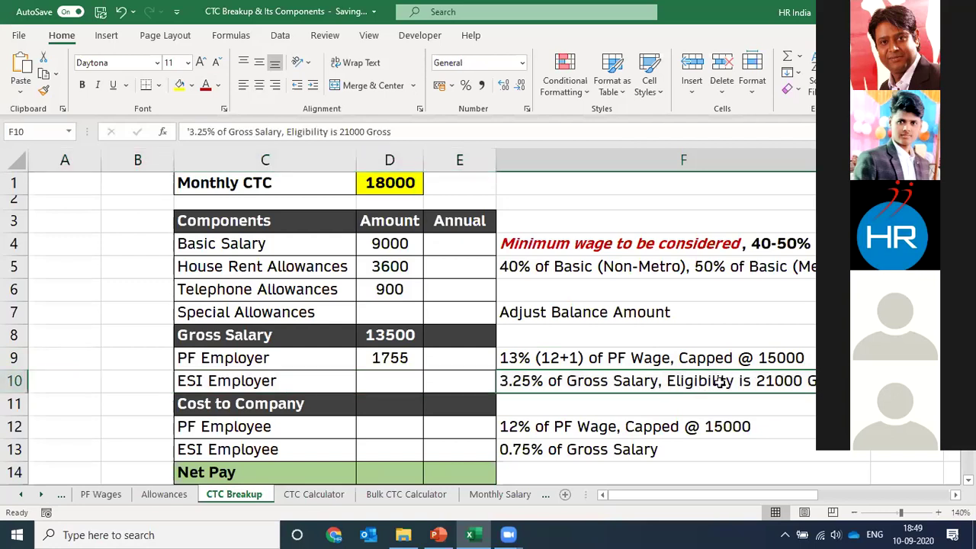
pyautogui.doubleClick(675, 385)
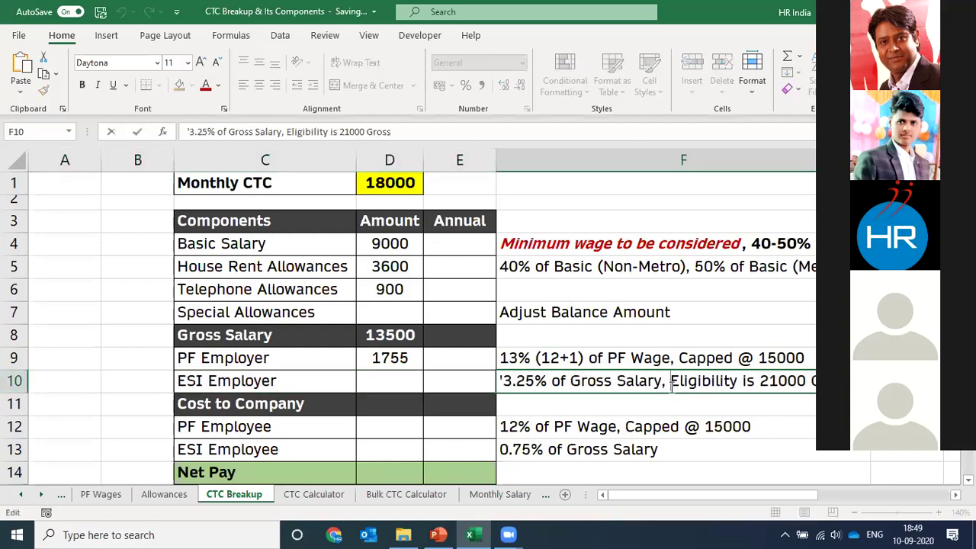
pyautogui.moveTo(672, 385); pyautogui.dragTo(820, 385)
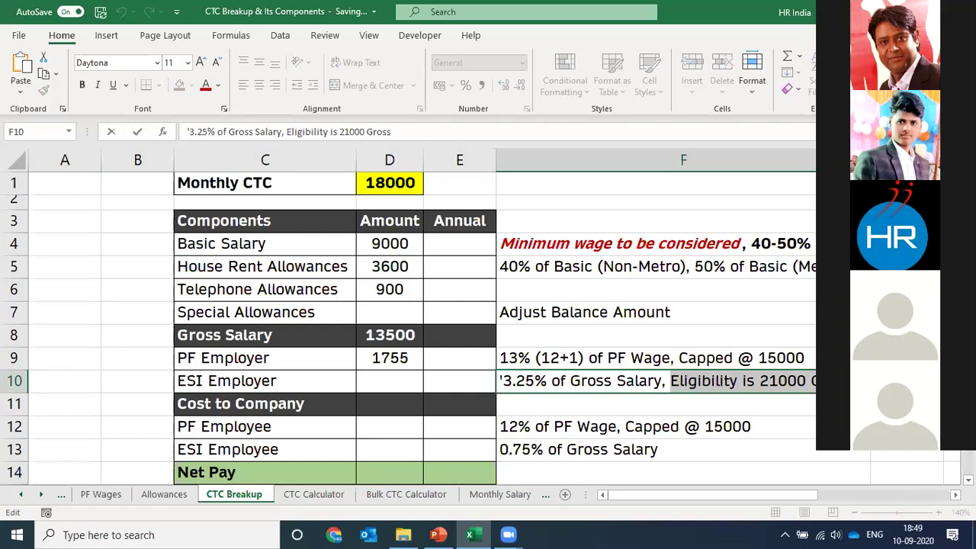
pyautogui.click(760, 386)
pyautogui.moveTo(760, 385); pyautogui.dragTo(806, 393)
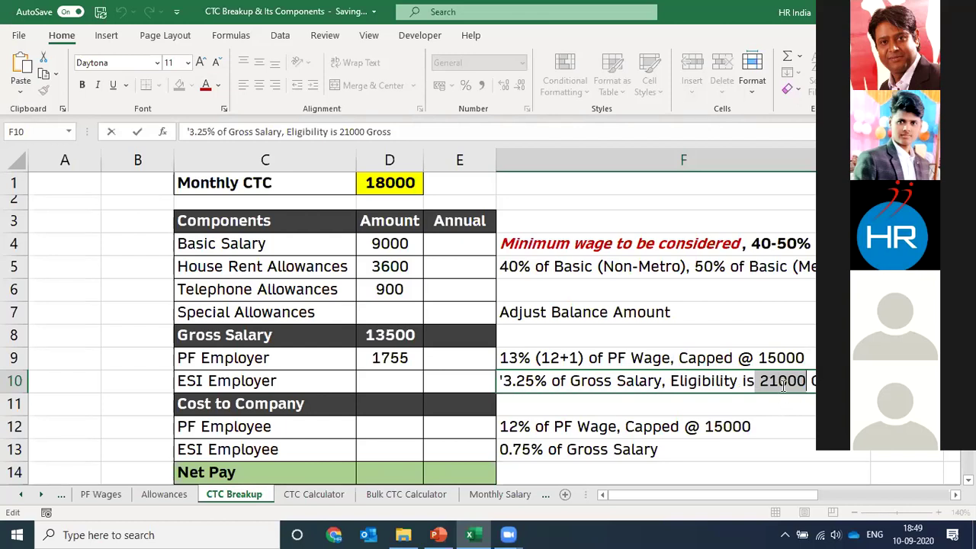
pyautogui.moveTo(549, 381); pyautogui.dragTo(494, 367)
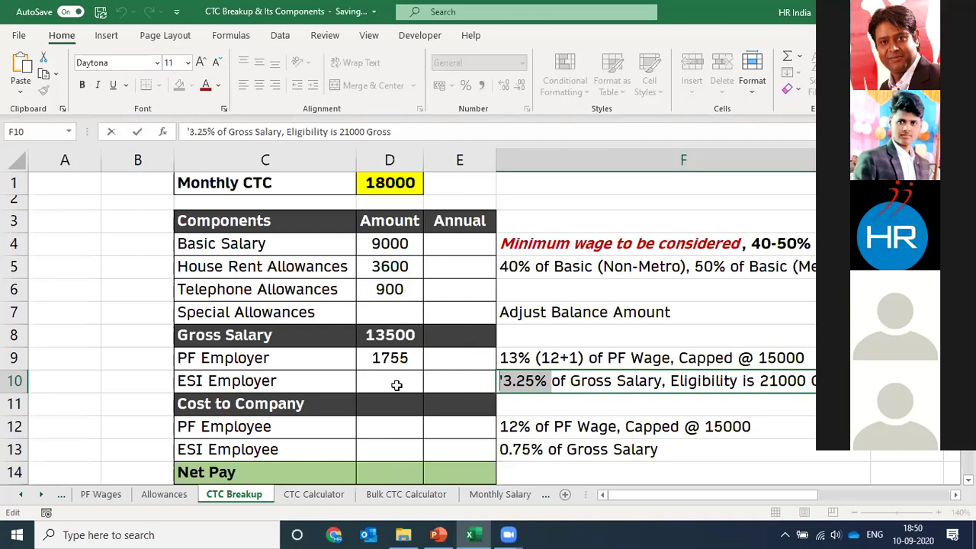
pyautogui.press('Escape')
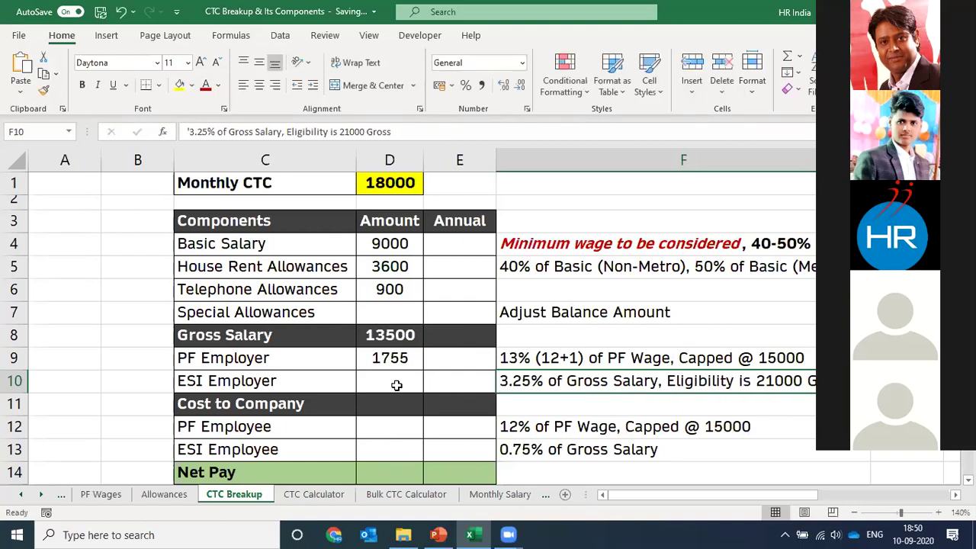
# - Calculate the ESI Employer amount in D10 with =IF(D8>21000,0,D8)*3.25%, and check the formula and its row
pyautogui.click(397, 385)
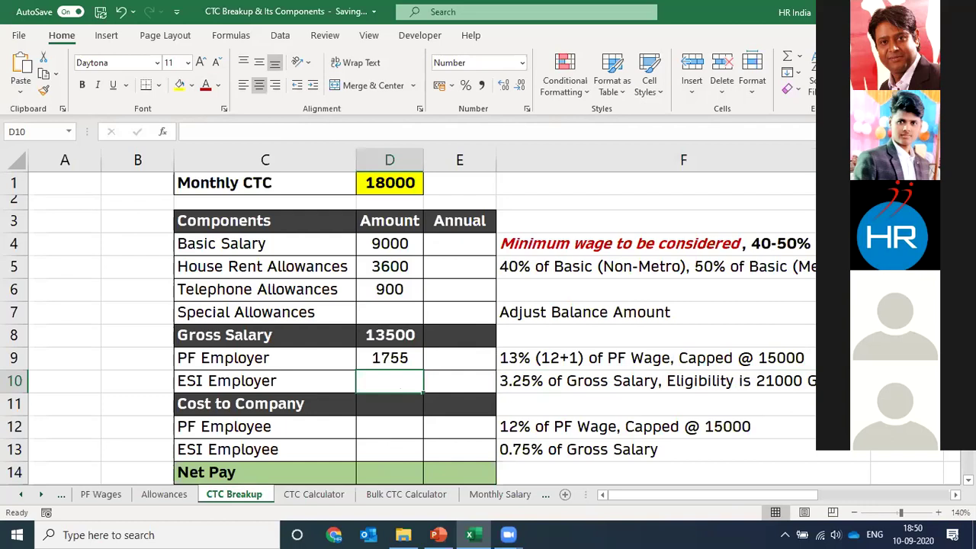
pyautogui.write('=')
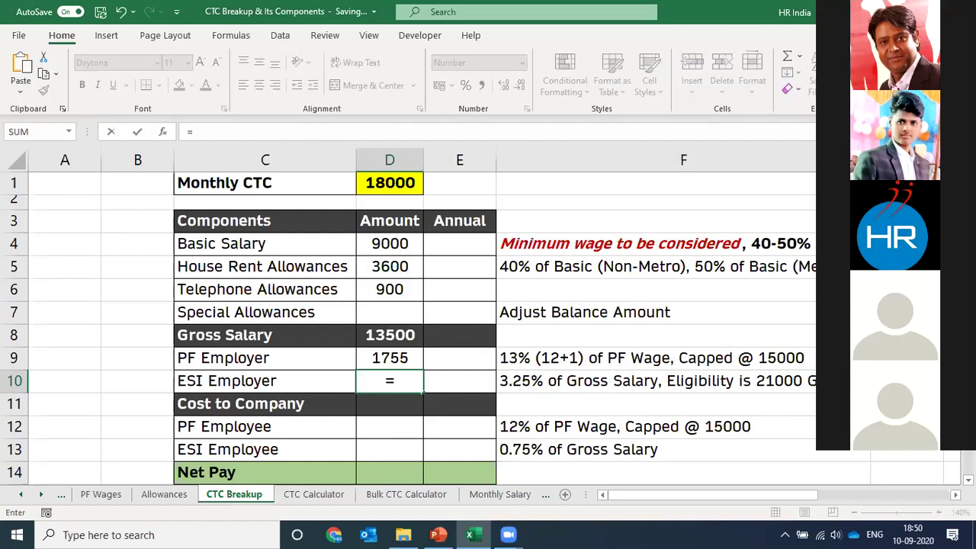
pyautogui.write('if(')
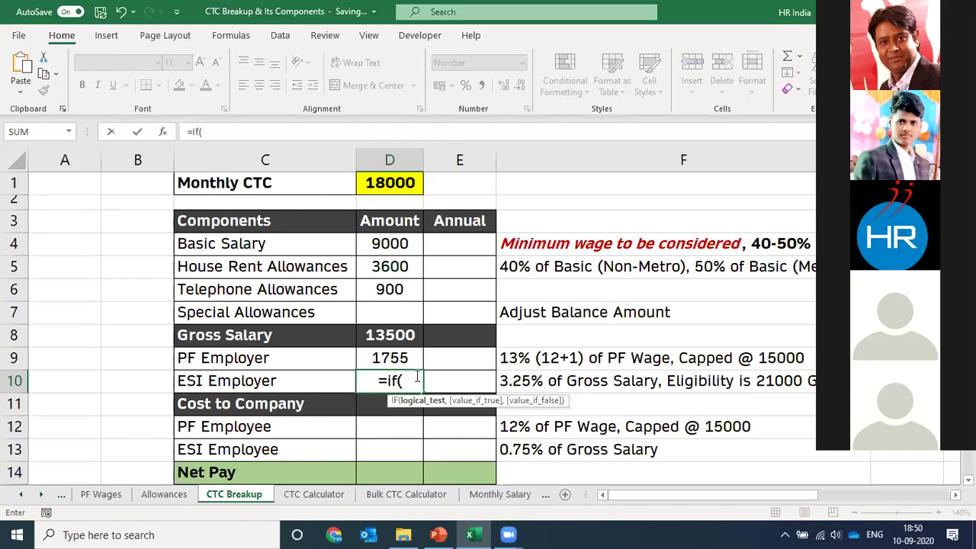
pyautogui.click(391, 340)
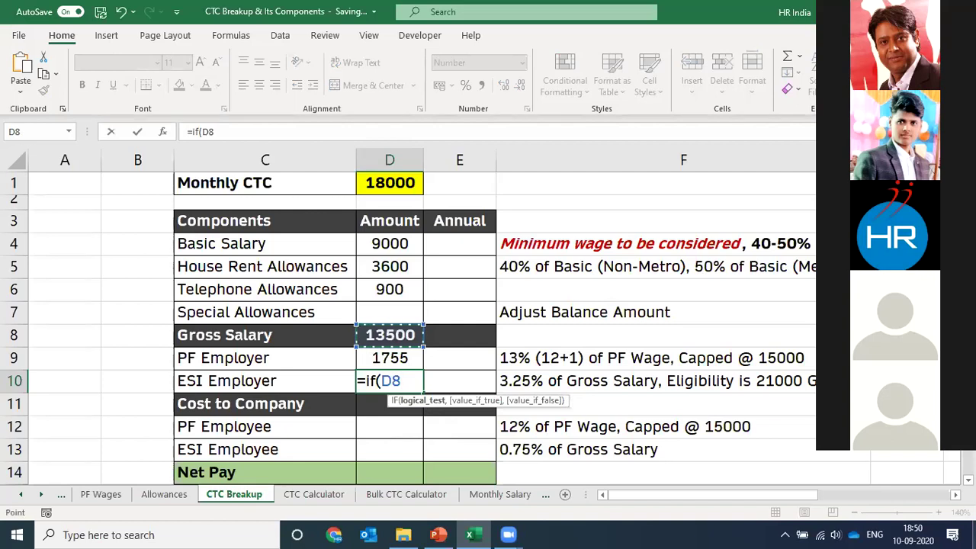
pyautogui.write('>')
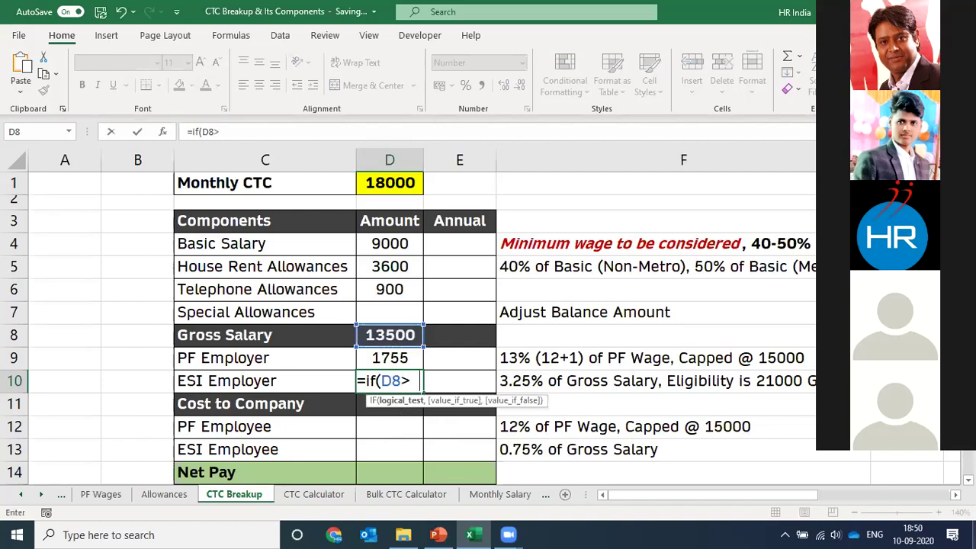
pyautogui.write('21000,')
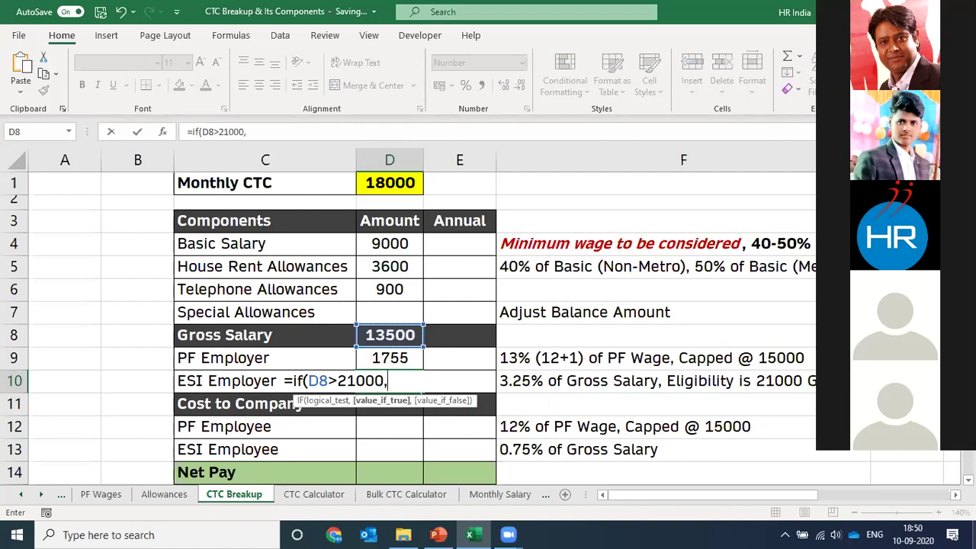
pyautogui.write('0')
pyautogui.write(',')
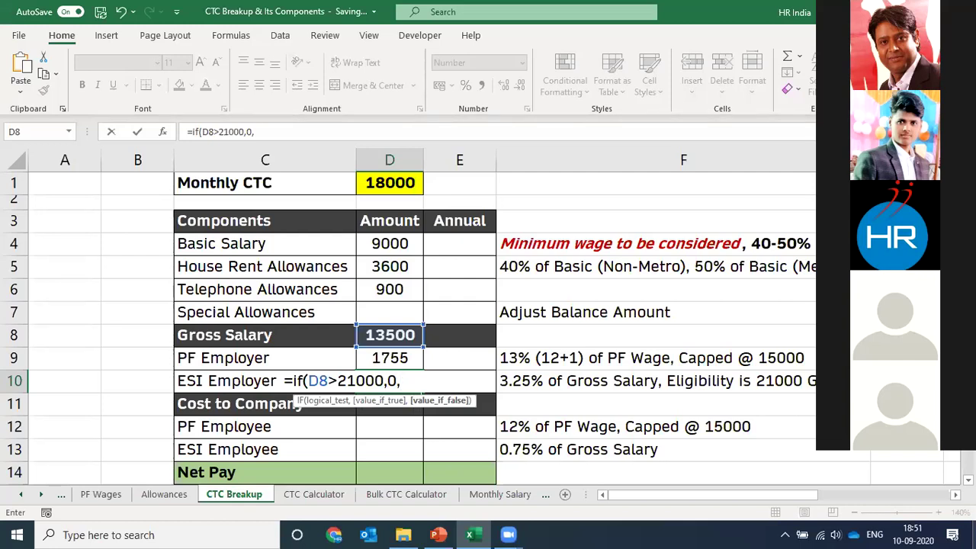
pyautogui.click(386, 330)
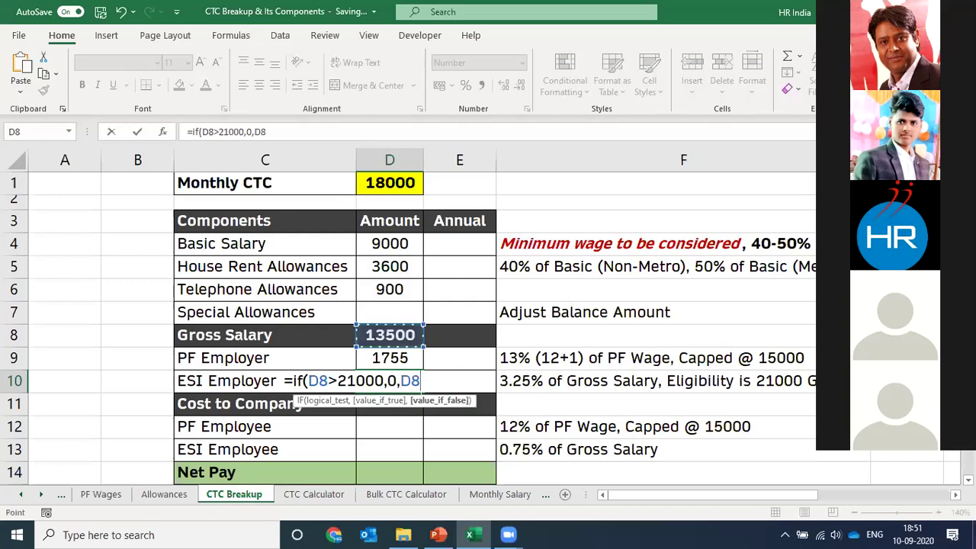
pyautogui.write('0')
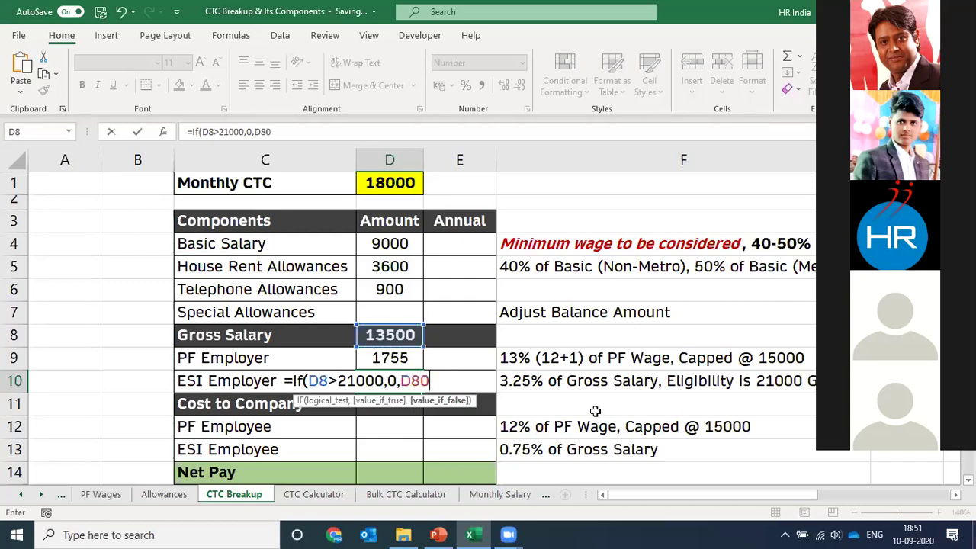
pyautogui.press('BackSpace')
pyautogui.write(')')
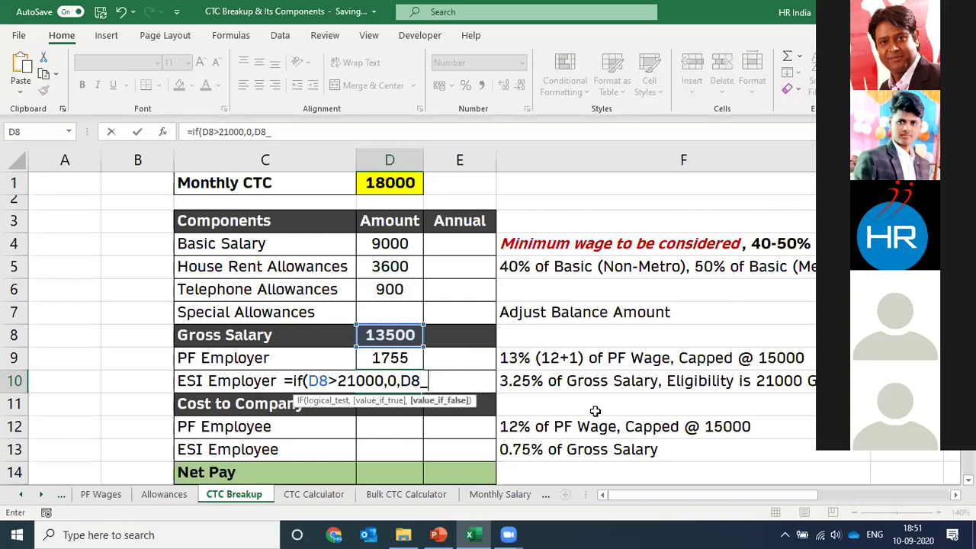
pyautogui.write('*')
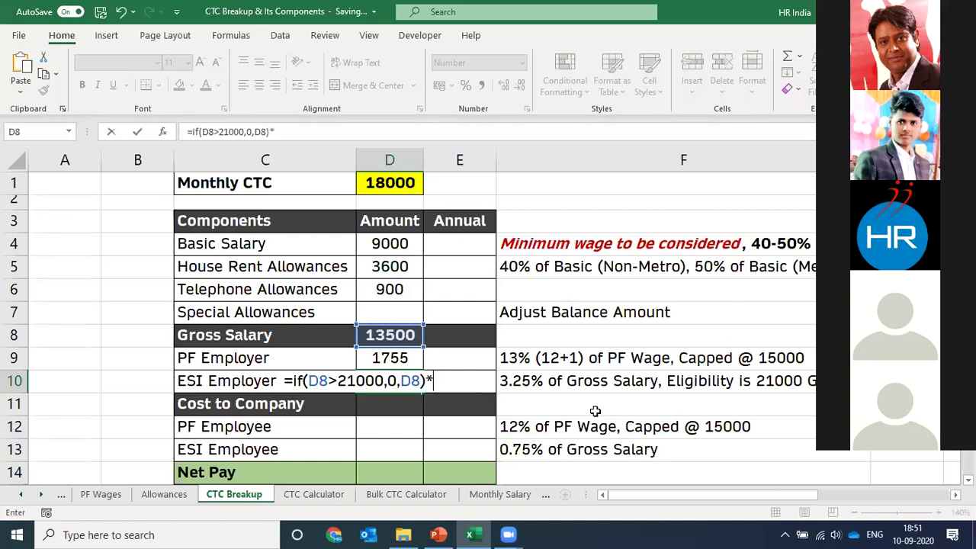
pyautogui.write('3.25%')
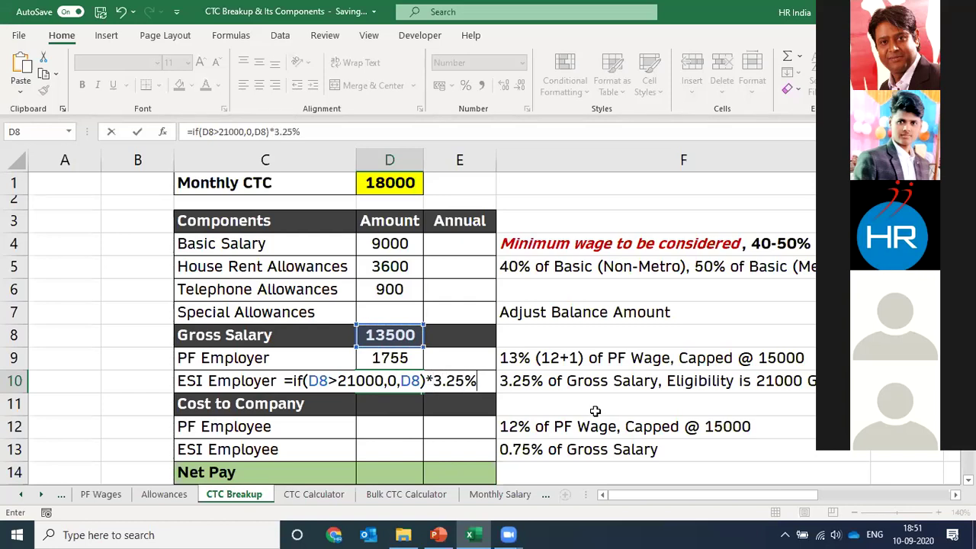
pyautogui.press('Return')
pyautogui.press('Up')
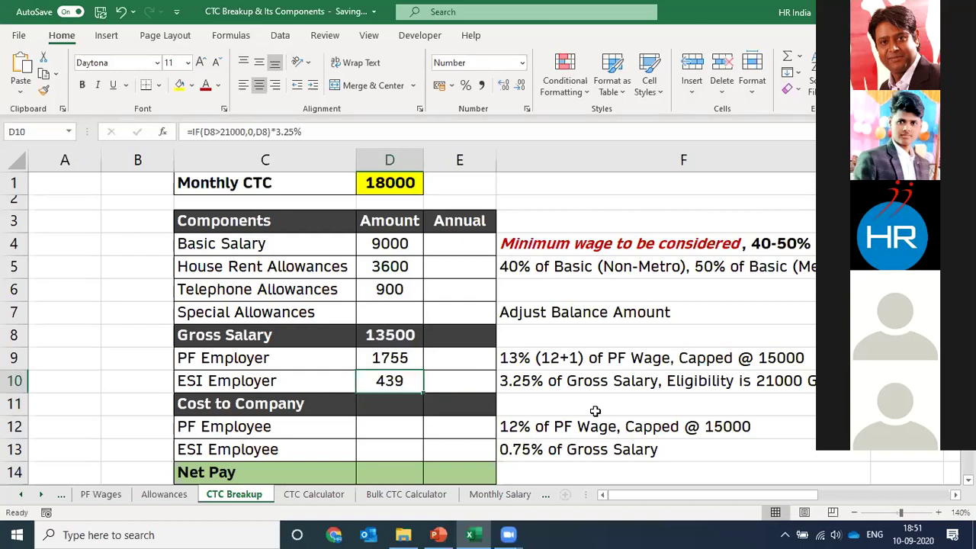
pyautogui.hotkey('shift', 'space')
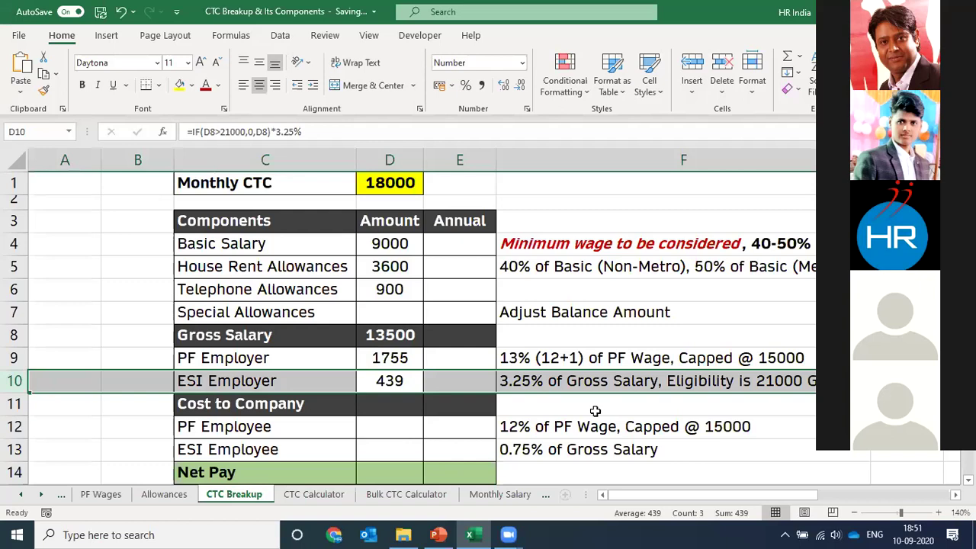
# - Review the PF Employer and ESI Employer rows, and calculate the Cost to Company amount in D11 with =SUM(D8:D10)
pyautogui.press('Up')
pyautogui.hotkey('shift', 'space')
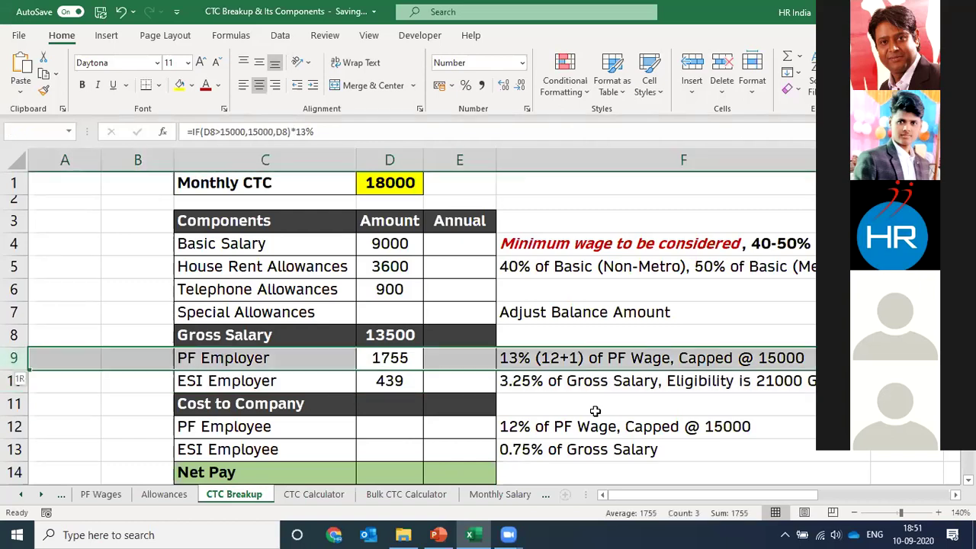
pyautogui.hotkey('shift', 'Down')
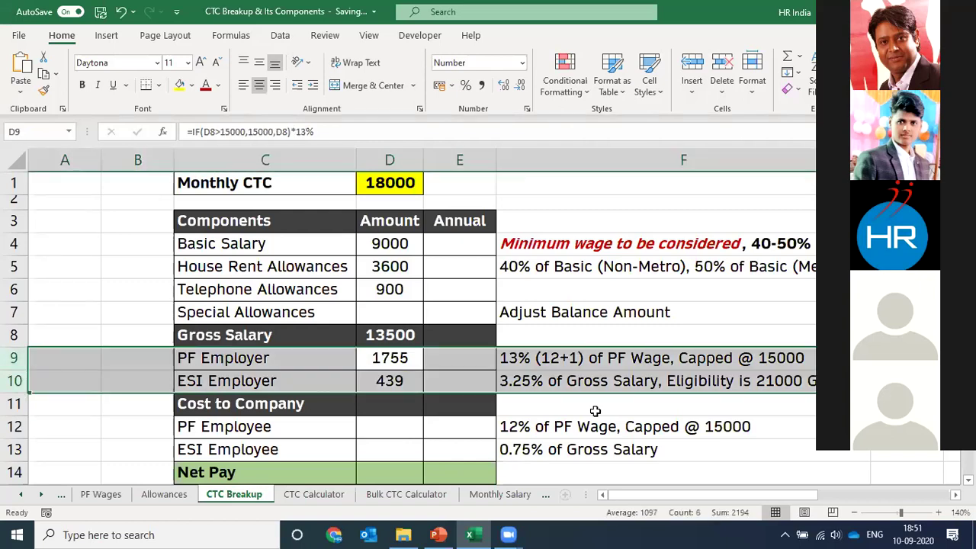
pyautogui.press('Down')
pyautogui.press('Down')
pyautogui.press('Left')
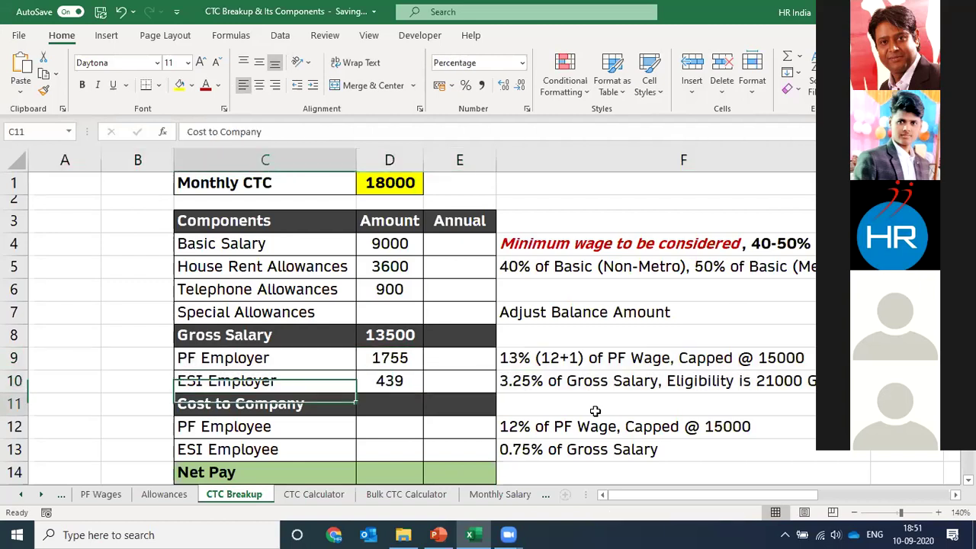
pyautogui.press('Right')
pyautogui.write('=')
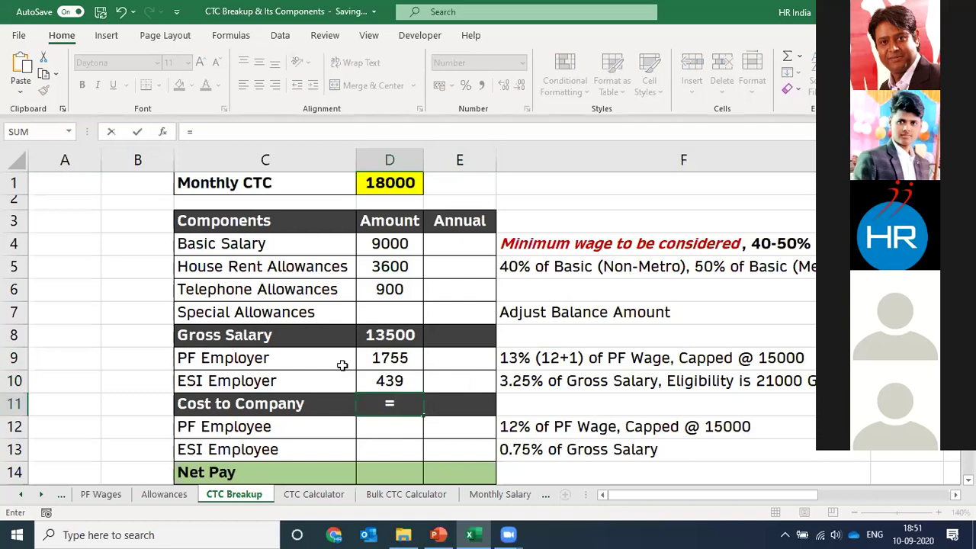
pyautogui.write('sum(')
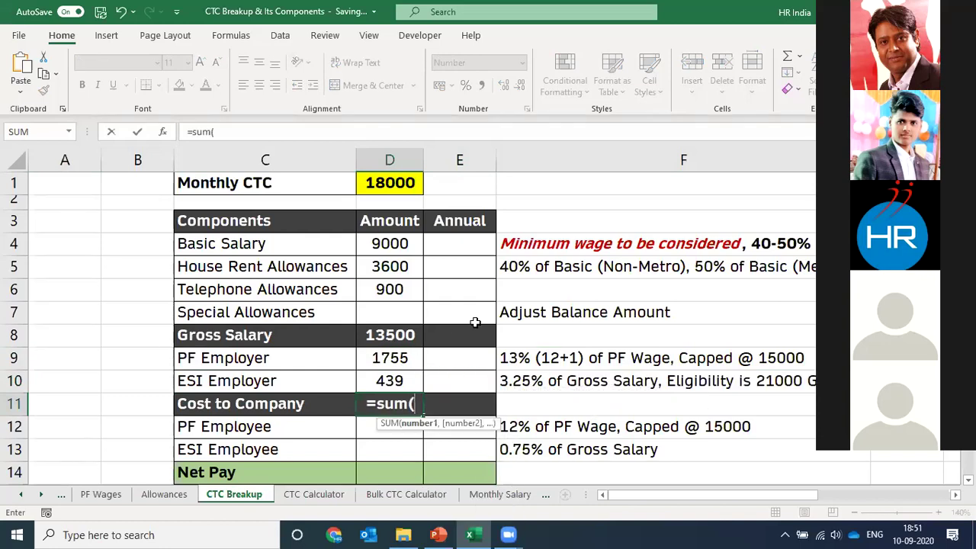
pyautogui.click(391, 330)
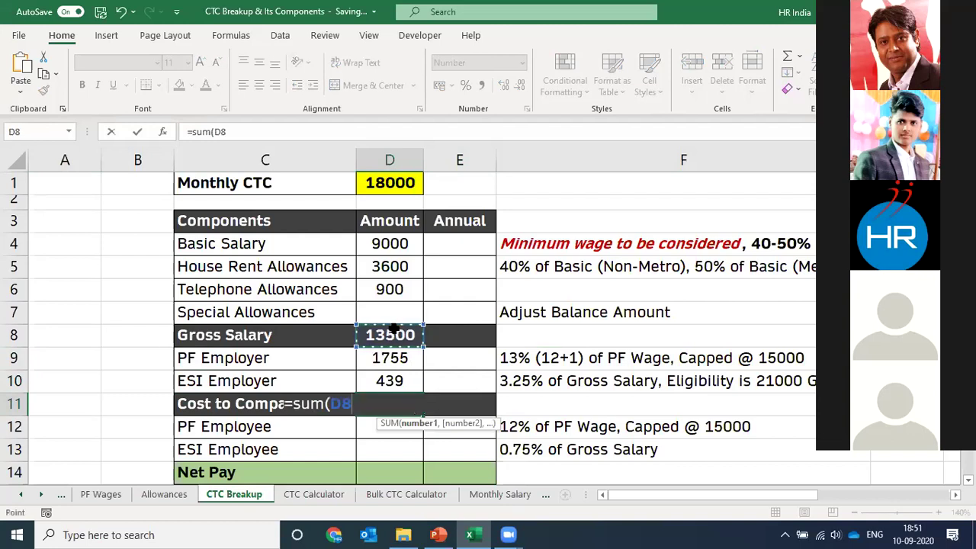
pyautogui.moveTo(392, 328); pyautogui.dragTo(408, 384)
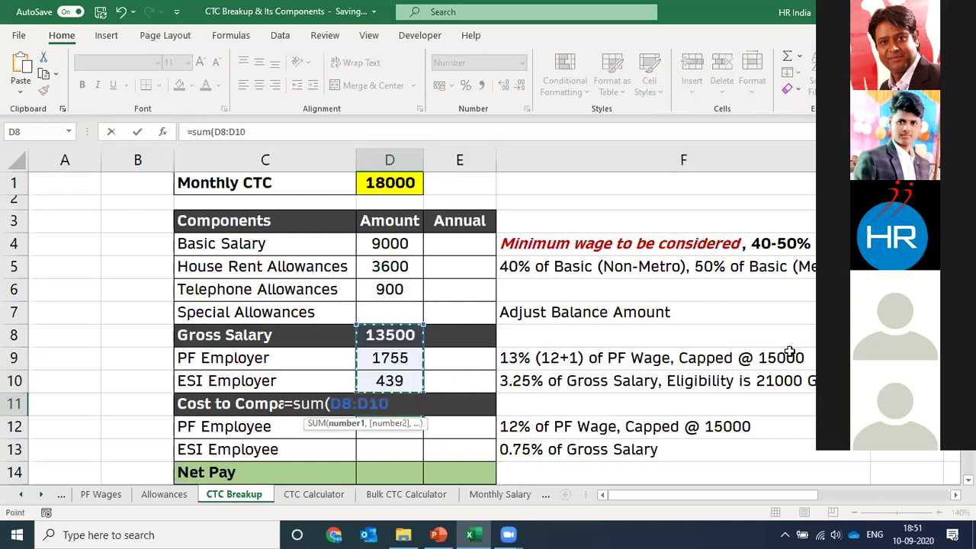
pyautogui.write(')')
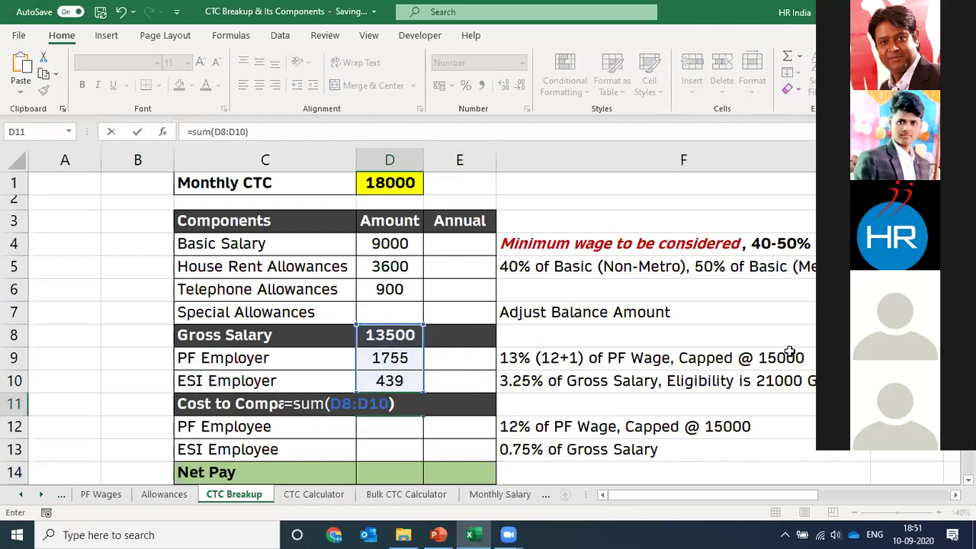
pyautogui.press('Return')
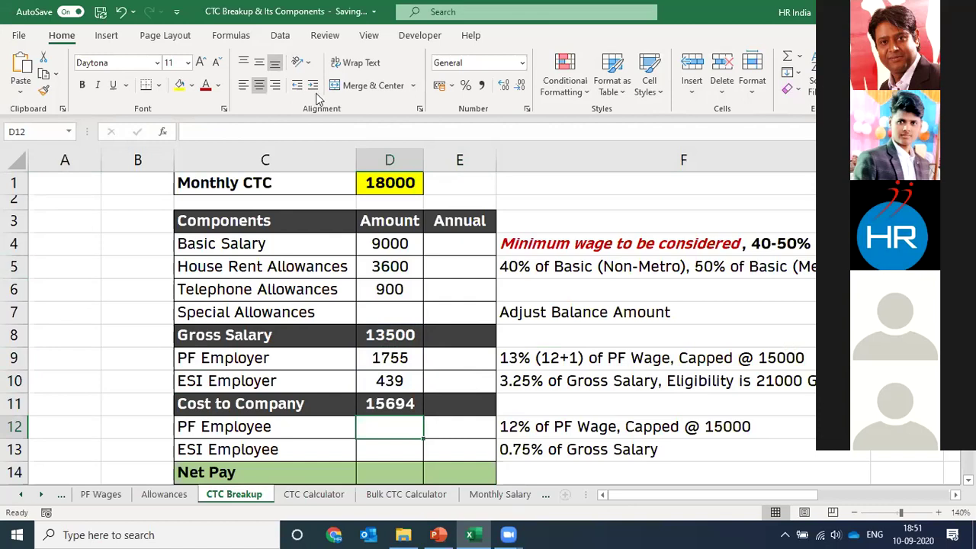
# - Compare the Monthly CTC with the Cost to Company amount, and examine the Special Allowances, PF Employee, ESI Employee and Net Pay rows
pyautogui.click(393, 188)
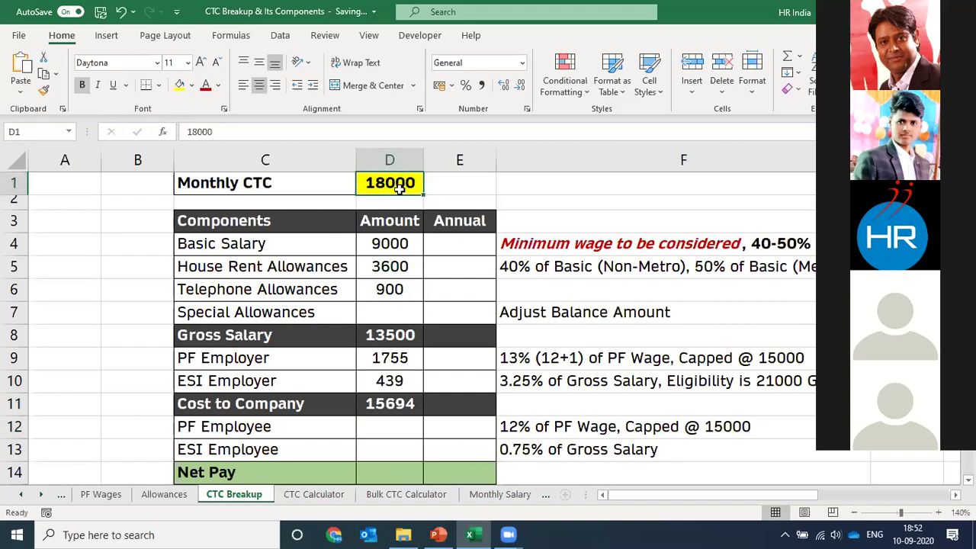
pyautogui.click(388, 402)
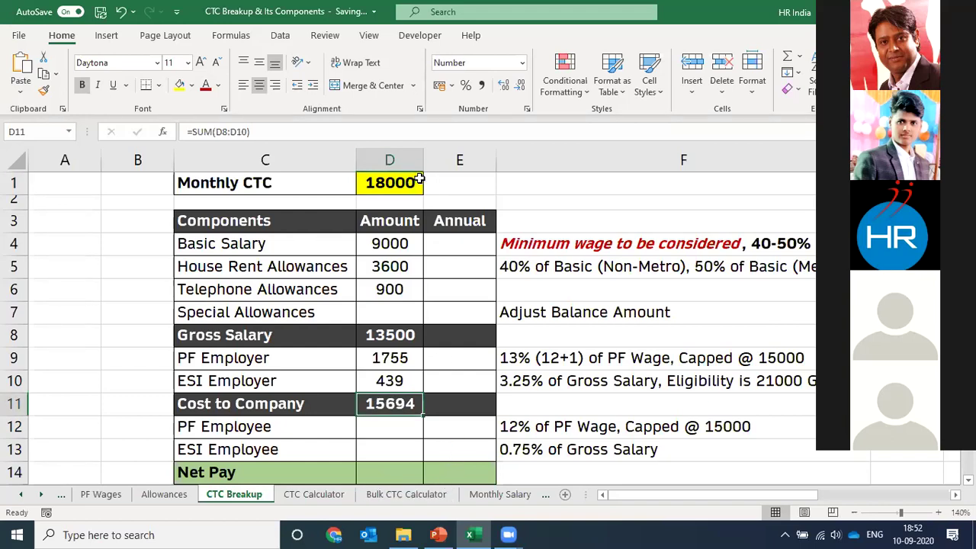
pyautogui.click(367, 305)
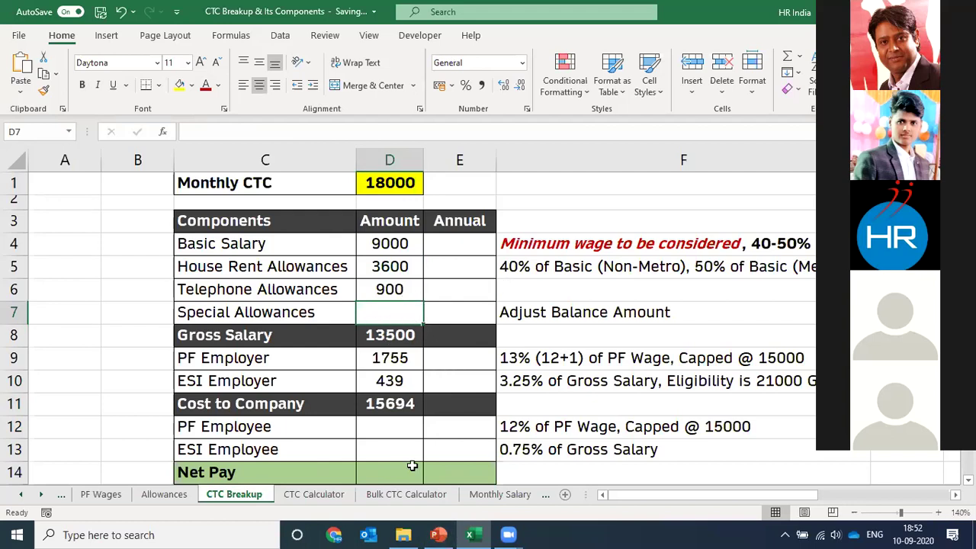
pyautogui.moveTo(278, 435); pyautogui.dragTo(452, 468)
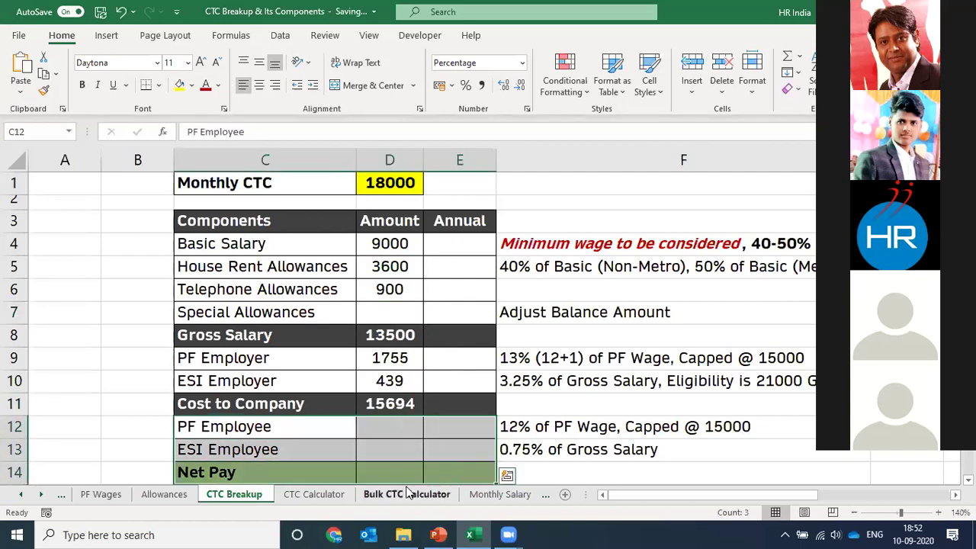
pyautogui.click(389, 473)
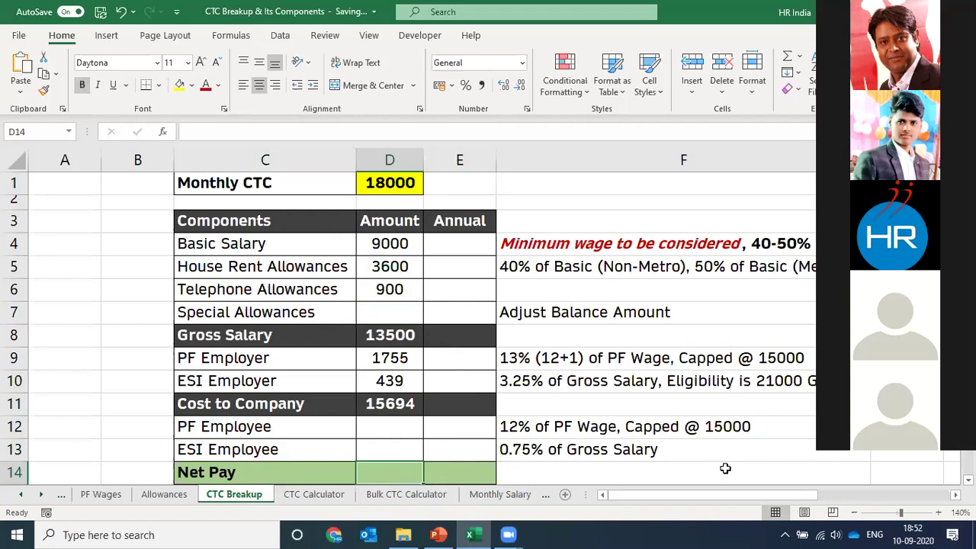
pyautogui.click(370, 429)
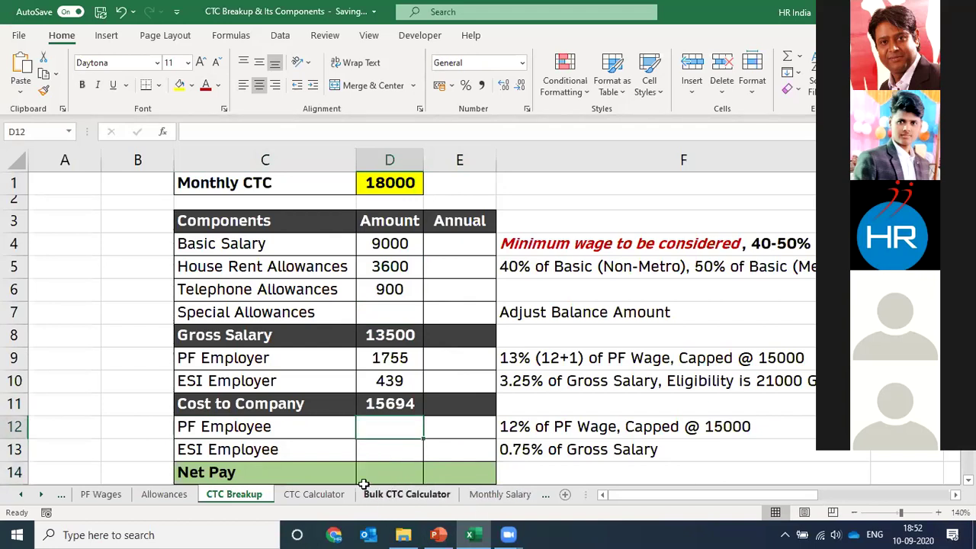
pyautogui.click(390, 478)
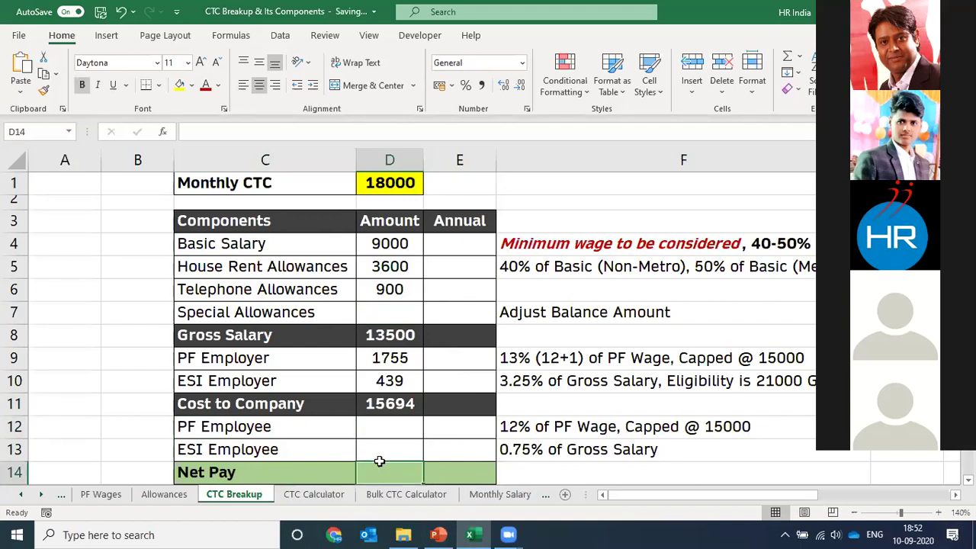
pyautogui.moveTo(224, 427)
pyautogui.mouseDown()
pyautogui.moveTo(359, 455)
pyautogui.moveTo(477, 449)
pyautogui.moveTo(443, 432)
pyautogui.moveTo(472, 455)
pyautogui.mouseUp()
pyautogui.click(246, 433)
pyautogui.click(270, 449)
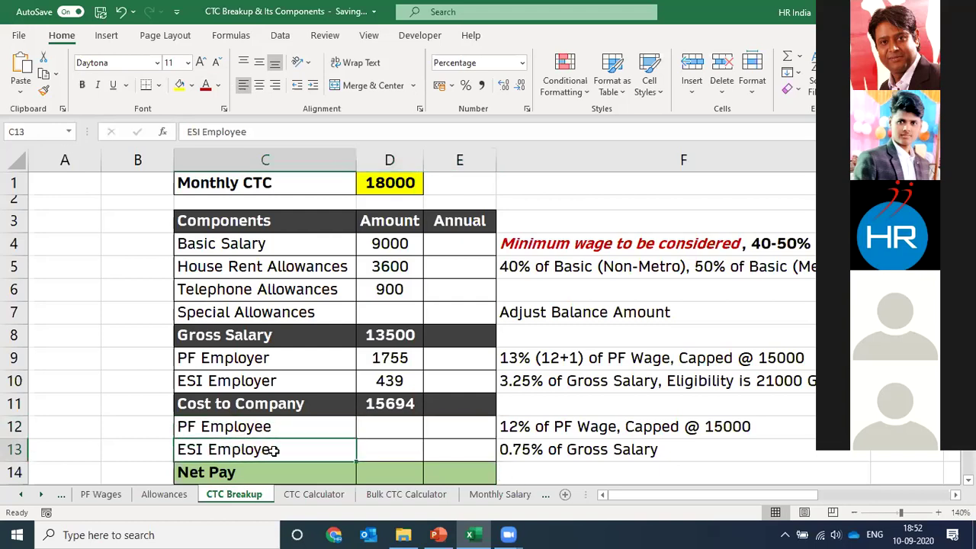
pyautogui.click(395, 433)
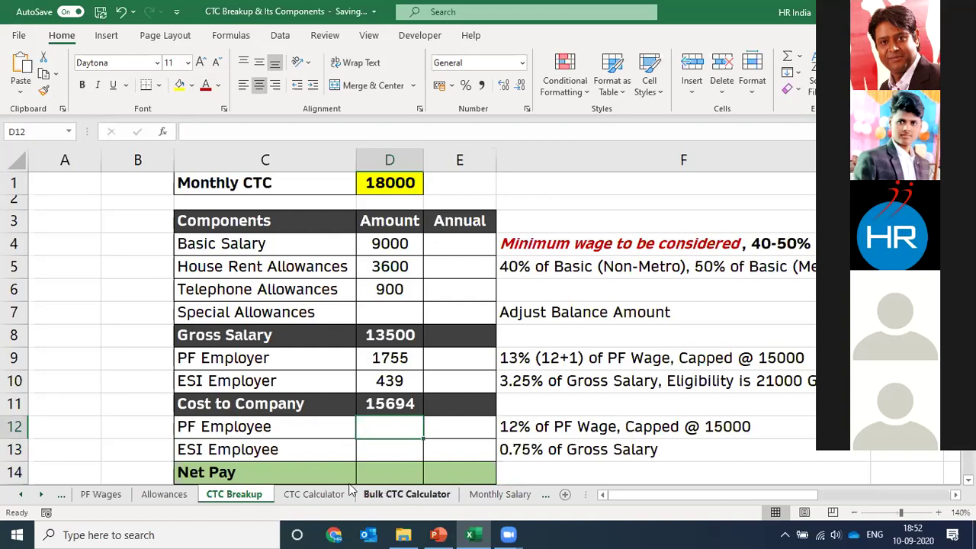
pyautogui.click(214, 433)
pyautogui.click(268, 449)
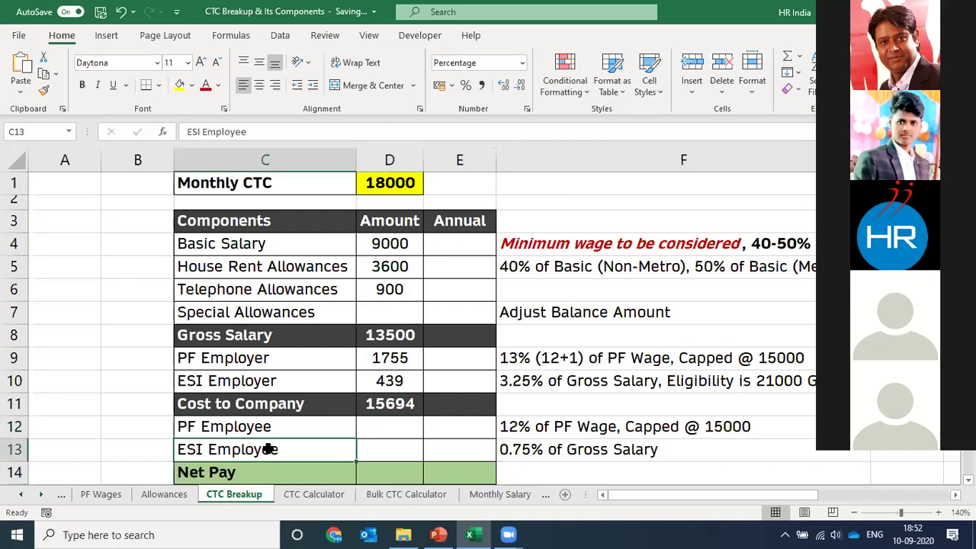
pyautogui.click(393, 433)
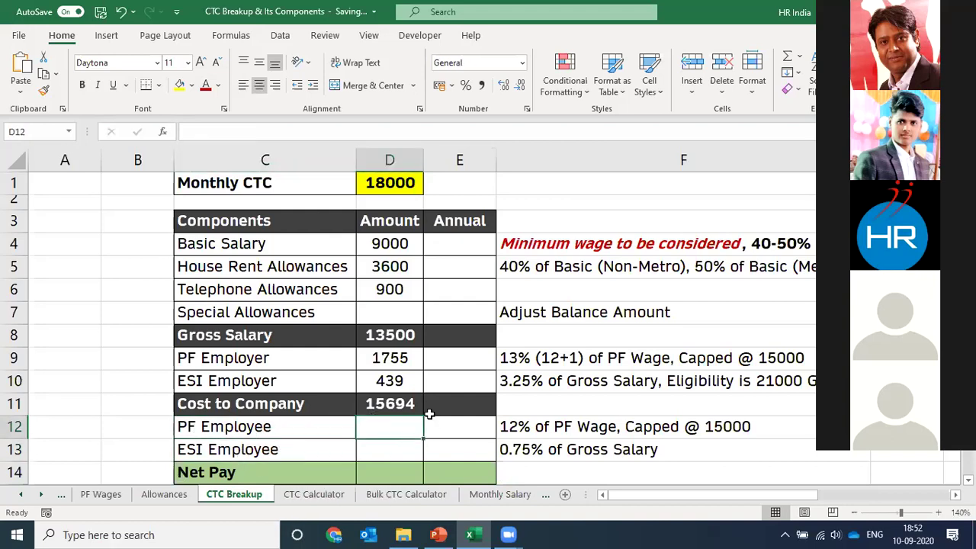
pyautogui.write('=')
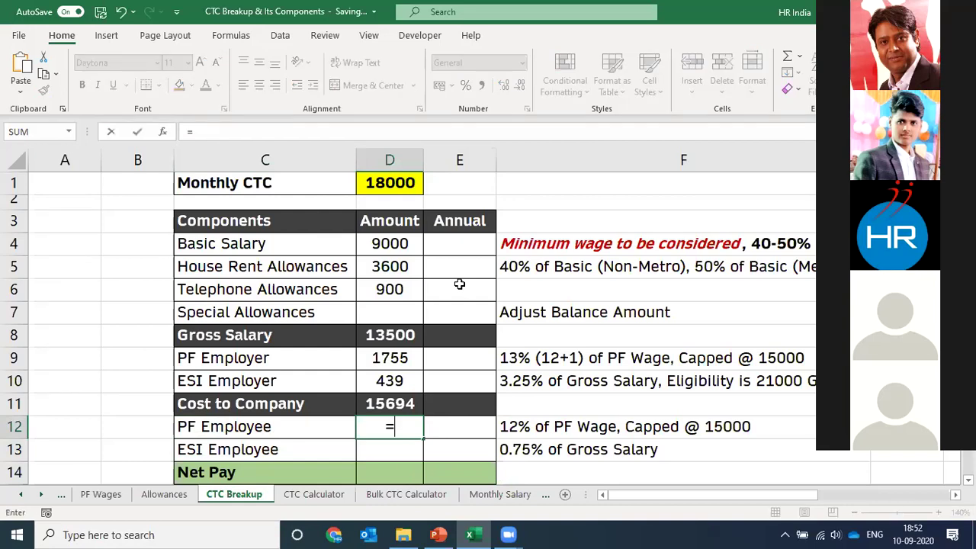
pyautogui.press('Escape')
# - Reuse the PF Employer formula from D9 for PF Employee in D12 with a 12% rate: =IF(D8>15000,15000,D8)*12%, and check the formula
pyautogui.press('Up')
pyautogui.press('Up')
pyautogui.press('Up')
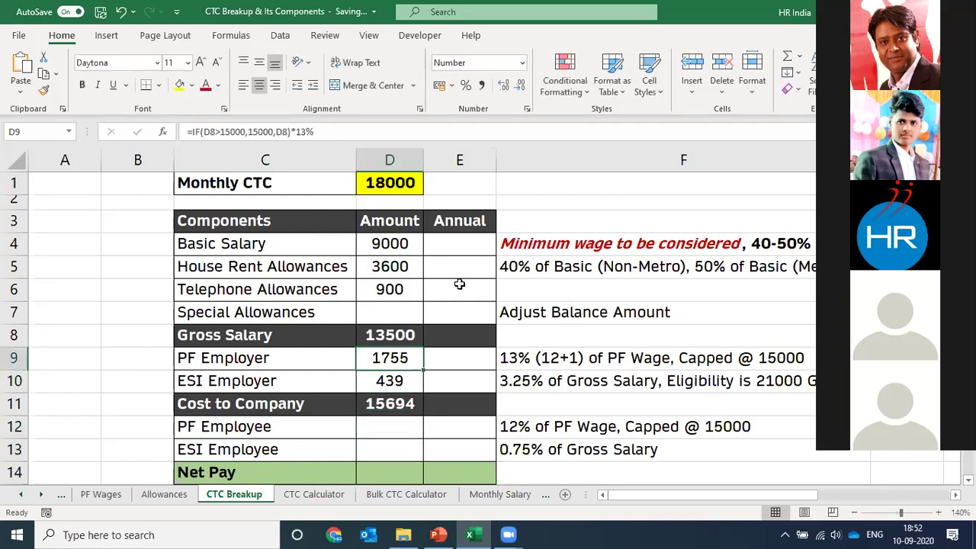
pyautogui.press('F2')
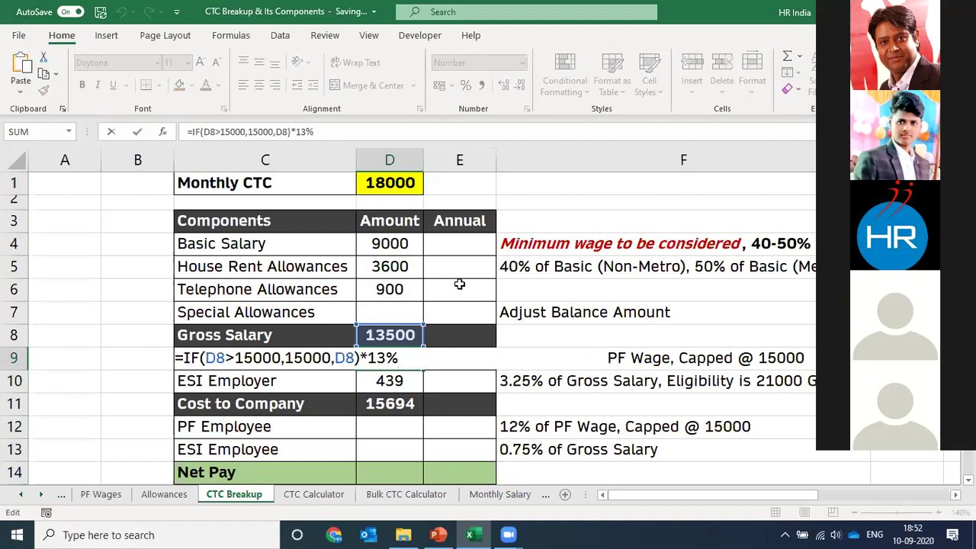
pyautogui.hotkey('shift', 'Home')
pyautogui.hotkey('ctrl', 'c')
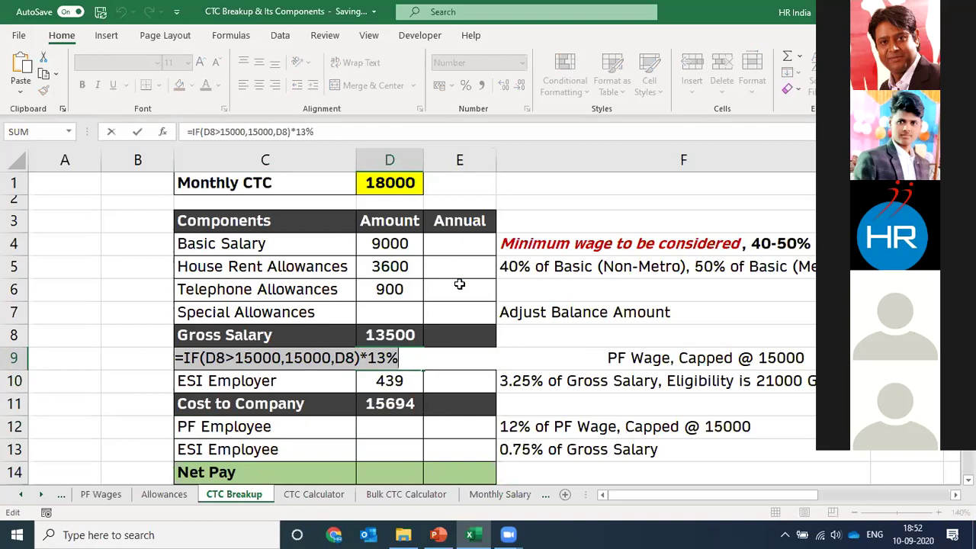
pyautogui.press('Return')
pyautogui.press('Return')
pyautogui.press('Return')
pyautogui.press('F2')
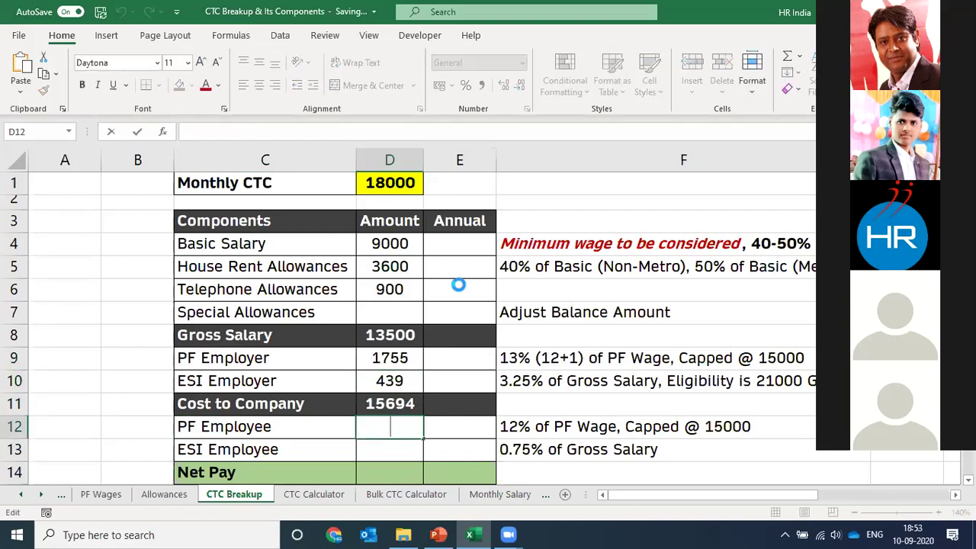
pyautogui.hotkey('ctrl', 'v')
pyautogui.press('BackSpace')
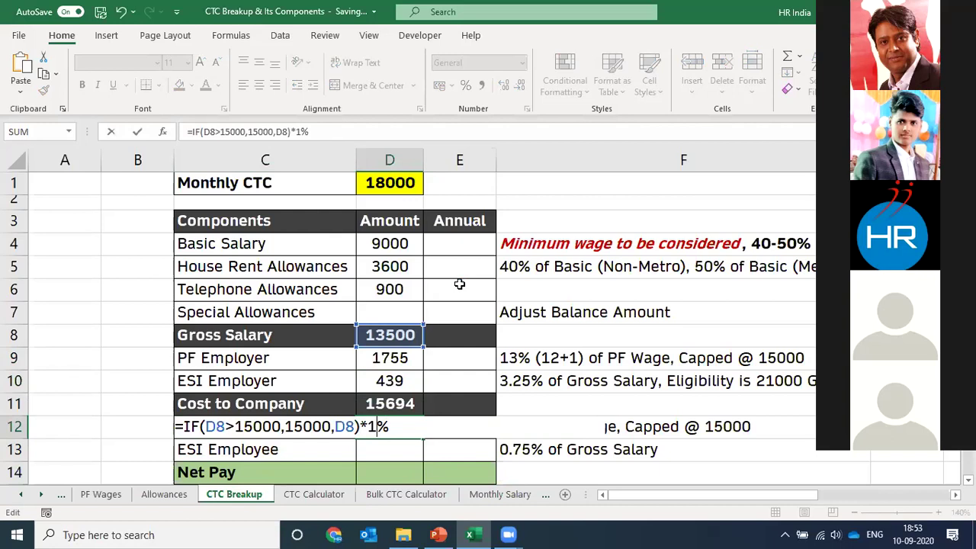
pyautogui.write('2')
pyautogui.press('Return')
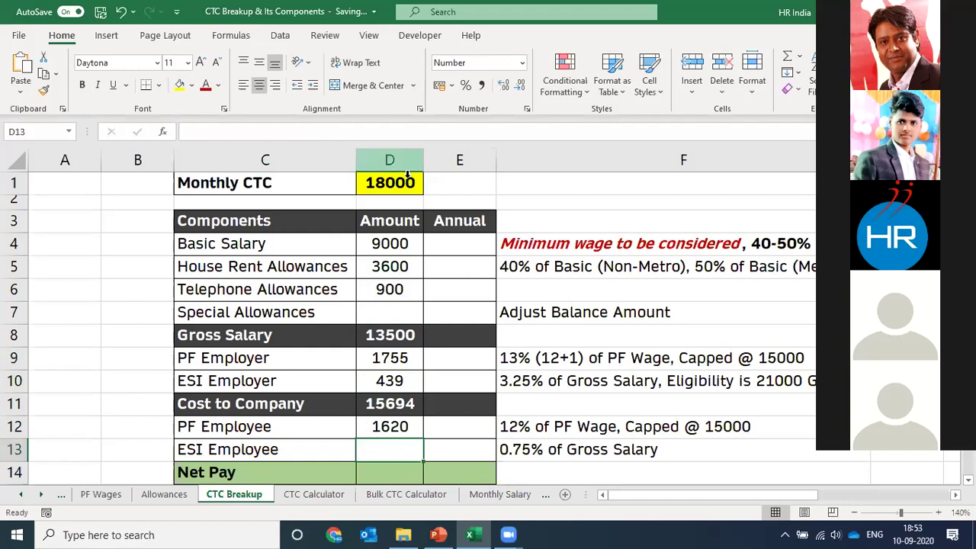
pyautogui.click(402, 426)
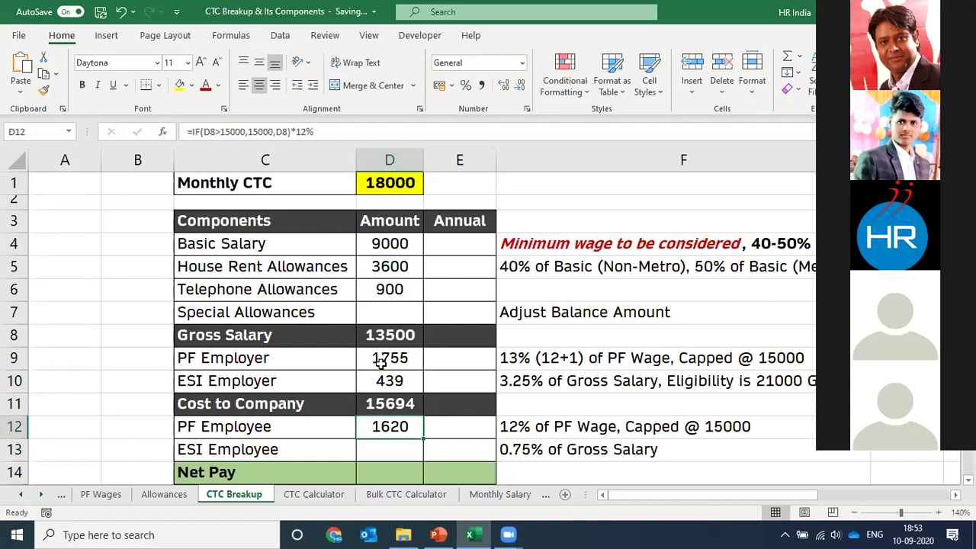
# - Reuse the ESI Employer formula from D10 for ESI Employee in D13 with a 0.75% rate: =IF(D8>21000,0,D8)*0.75%
pyautogui.click(410, 376)
pyautogui.doubleClick(423, 390)
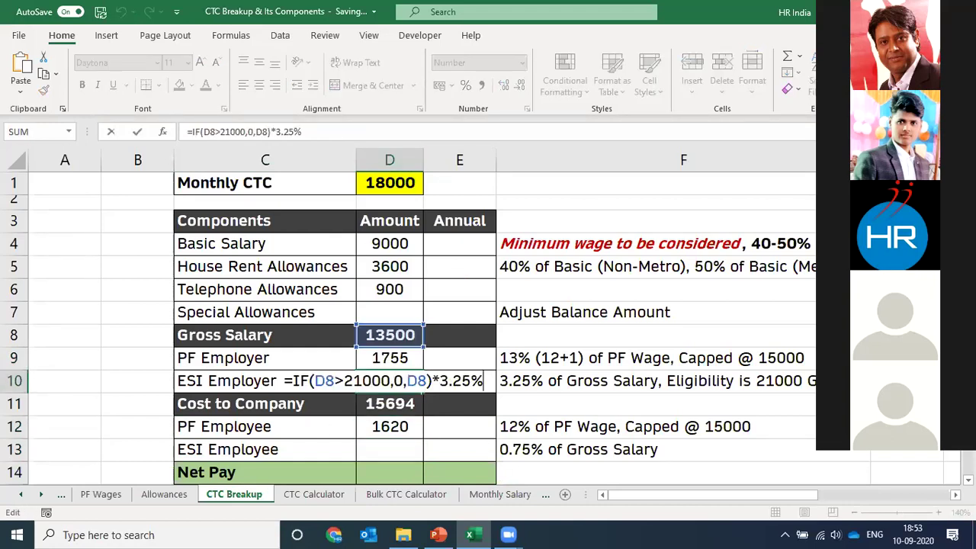
pyautogui.hotkey('shift', 'Home')
pyautogui.hotkey('ctrl', 'c')
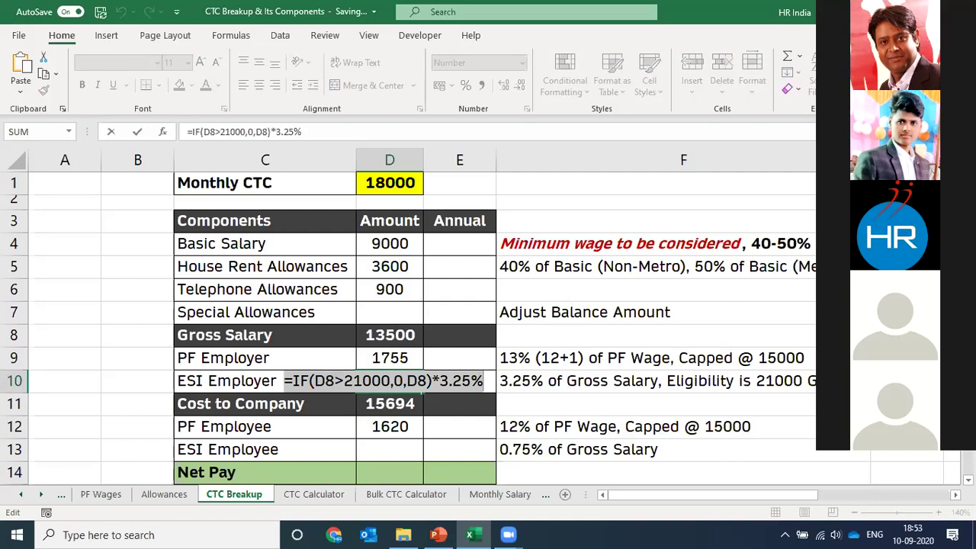
pyautogui.press('Return')
pyautogui.press('Return')
pyautogui.press('Return')
pyautogui.press('F2')
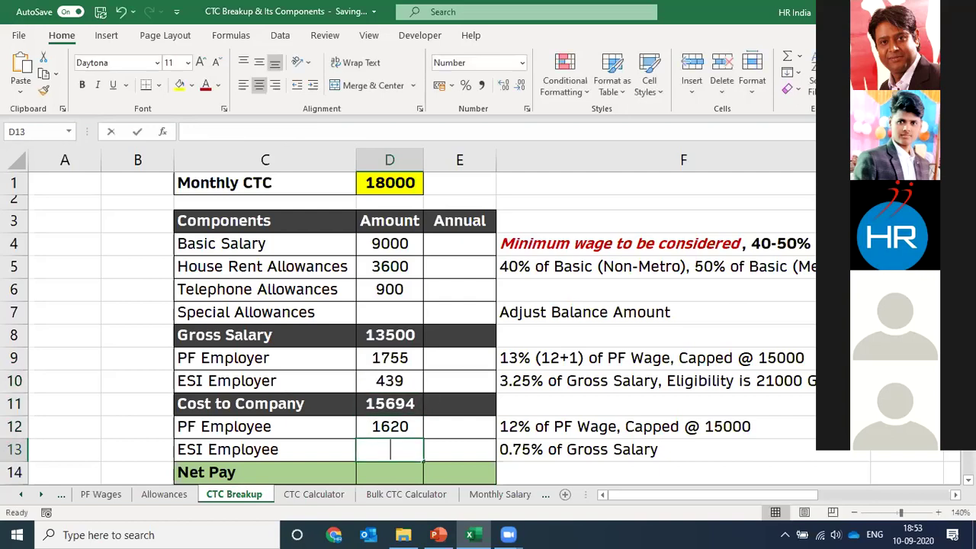
pyautogui.hotkey('ctrl', 'v')
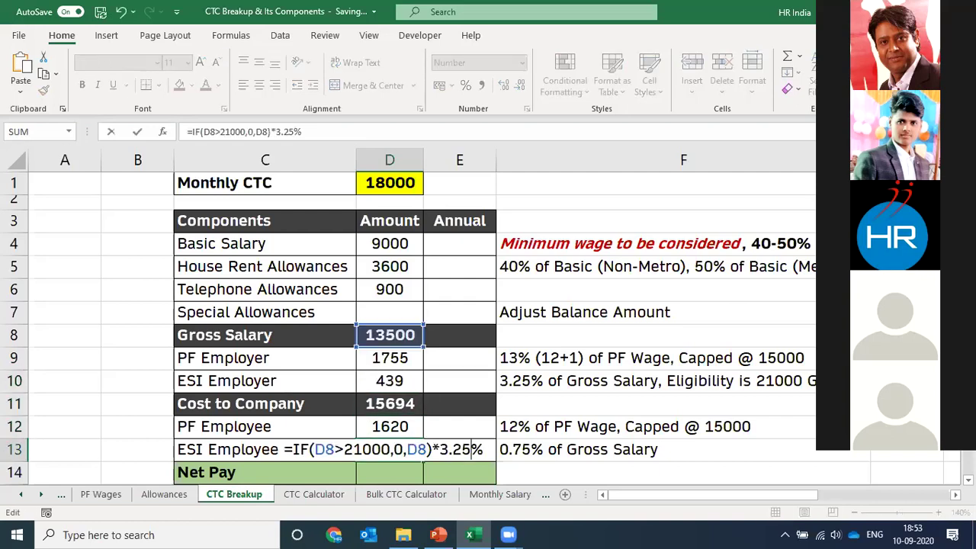
pyautogui.hotkey('shift', 'Left')
pyautogui.hotkey('shift', 'Left')
pyautogui.hotkey('shift', 'Left')
pyautogui.hotkey('shift', 'Left')
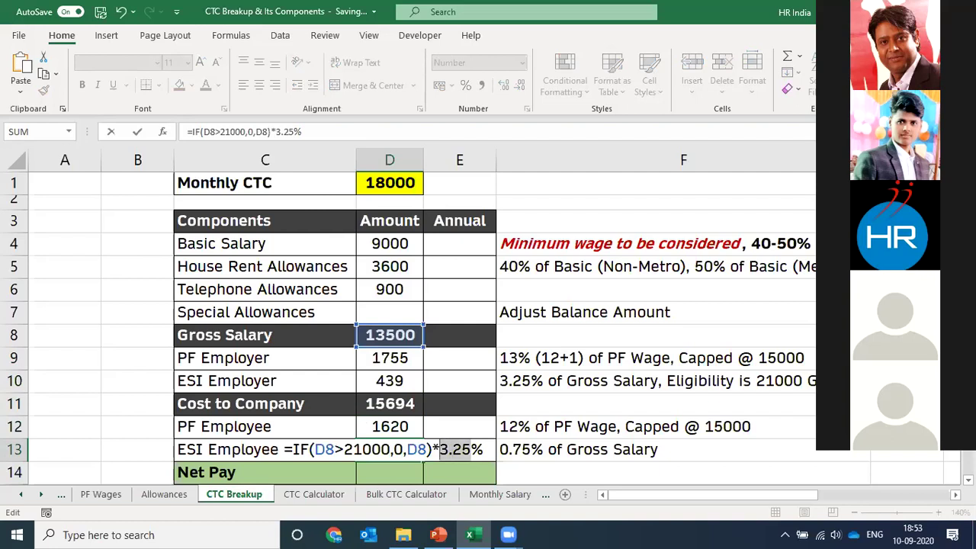
pyautogui.write('0.75')
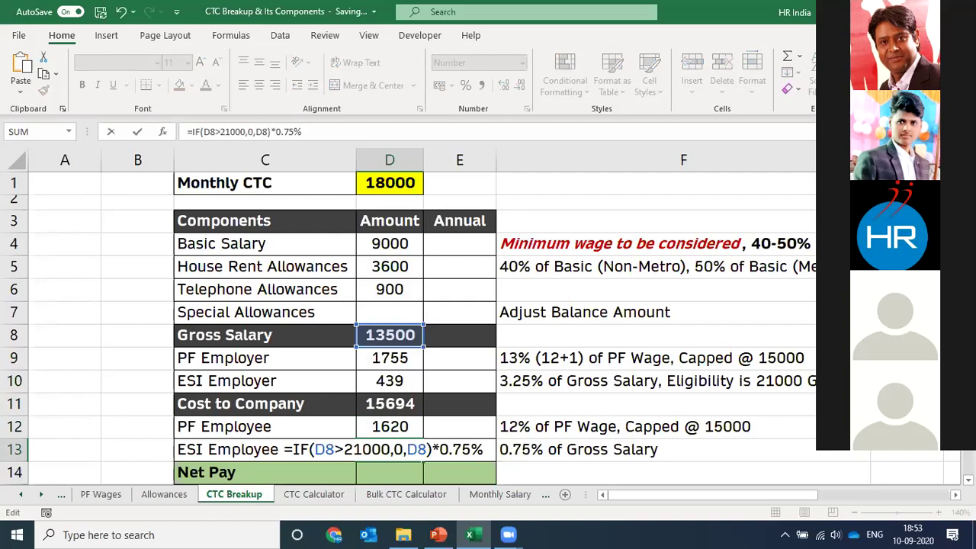
pyautogui.press('Return')
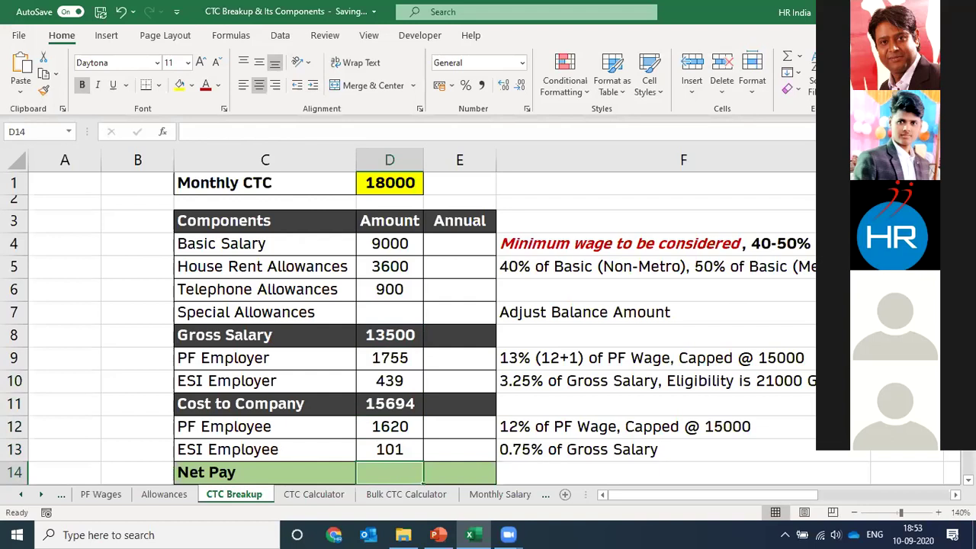
# - Calculate Net Pay in D14 as Gross Salary minus the employee deductions with =D8-SUM(D12:D13)
pyautogui.write('=')
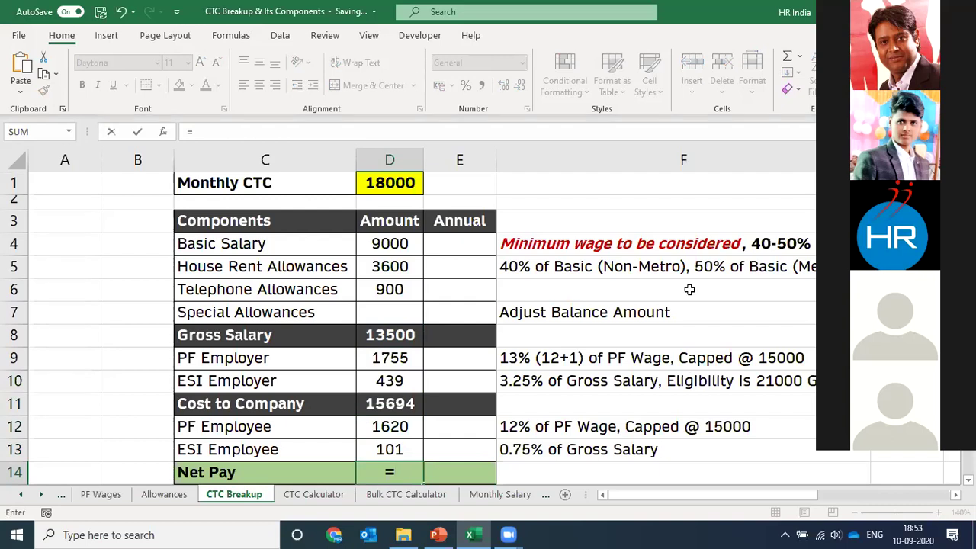
pyautogui.click(389, 333)
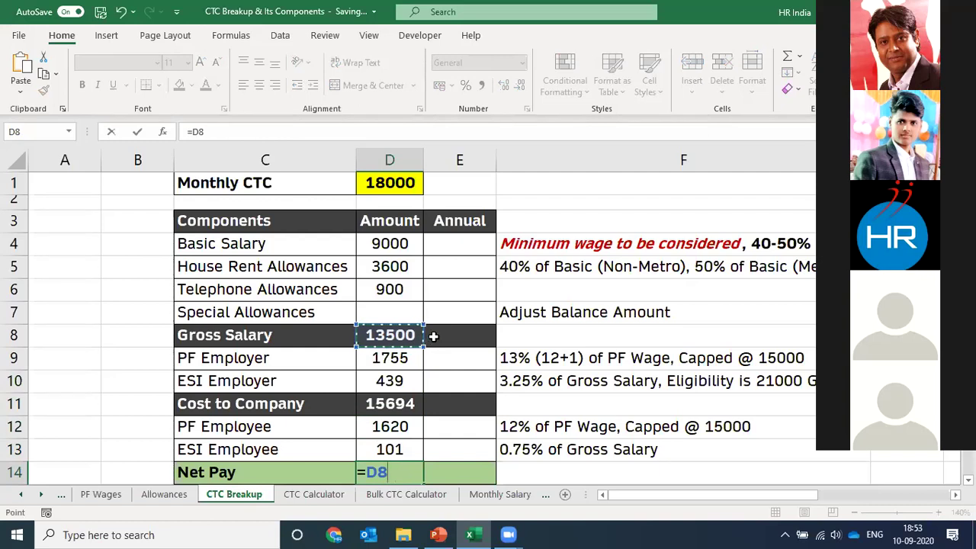
pyautogui.write('-sum(')
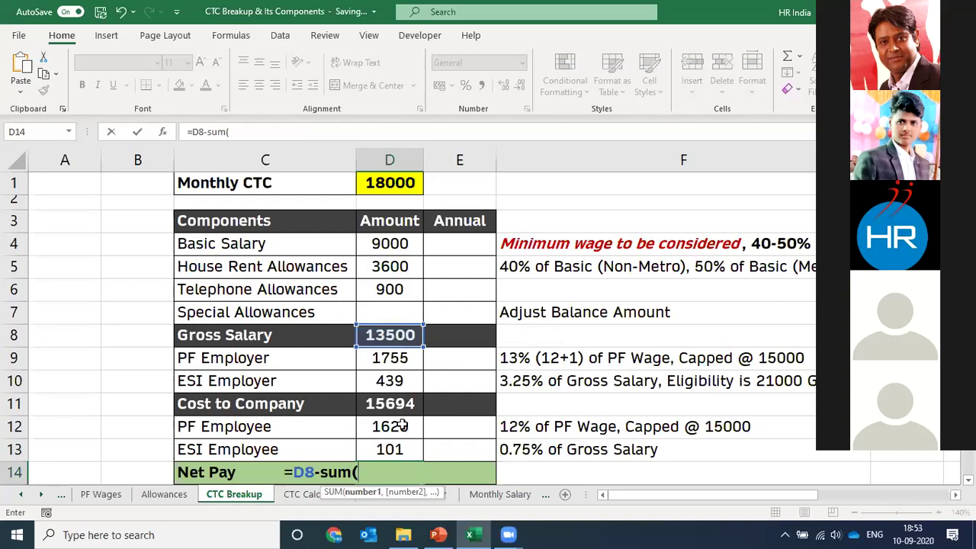
pyautogui.moveTo(402, 424); pyautogui.dragTo(400, 450)
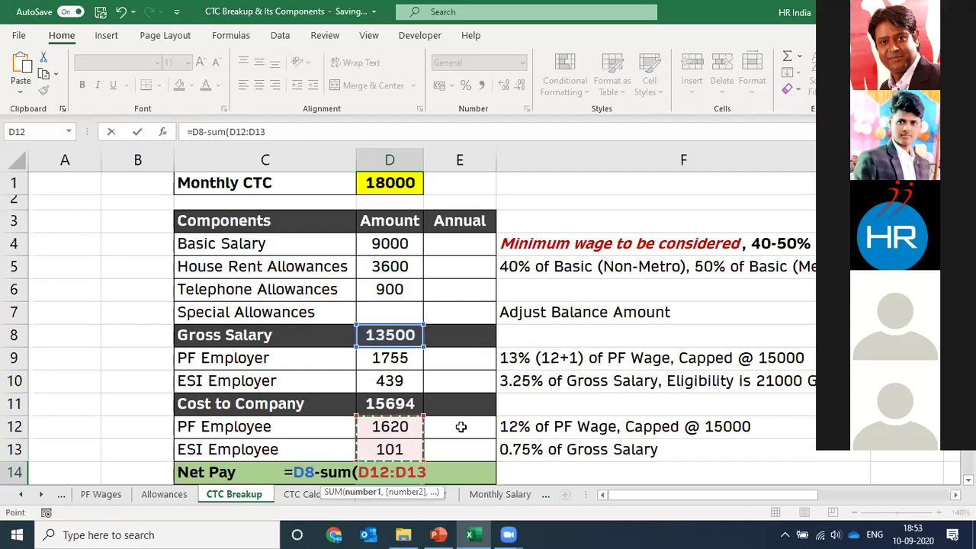
pyautogui.write(')')
pyautogui.press('Return')
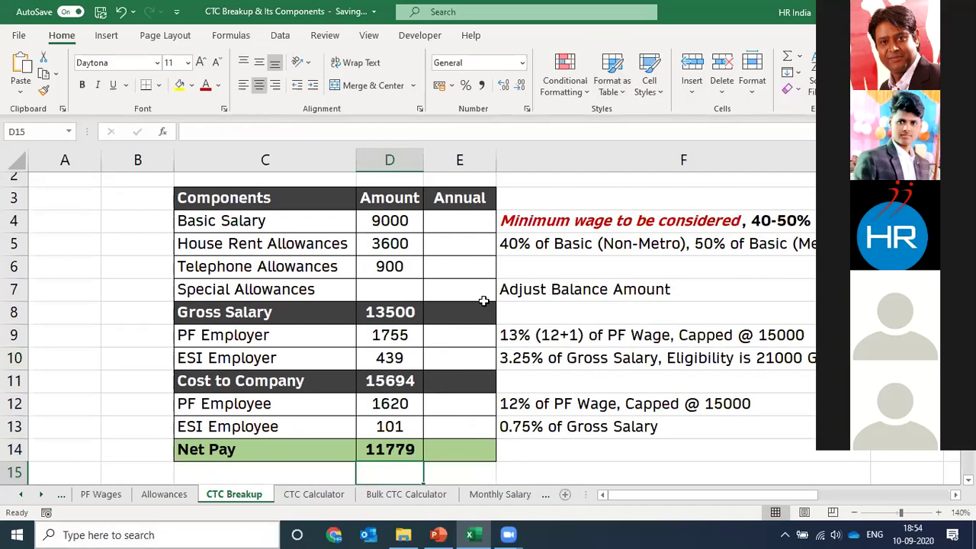
pyautogui.scroll(1, 568, 293)
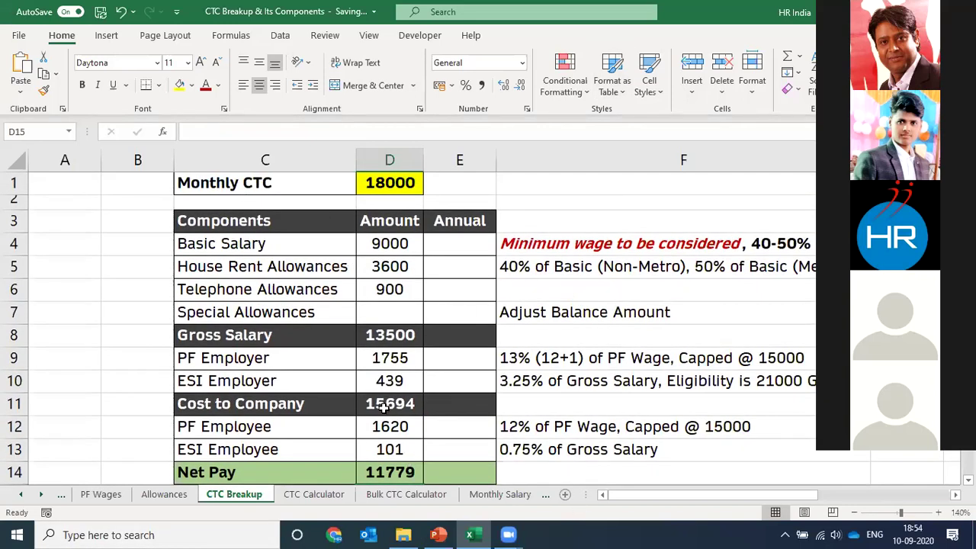
# - Calculate the balance between the Monthly CTC and the Cost to Company amount in E1 with =D1-D11
pyautogui.click(384, 307)
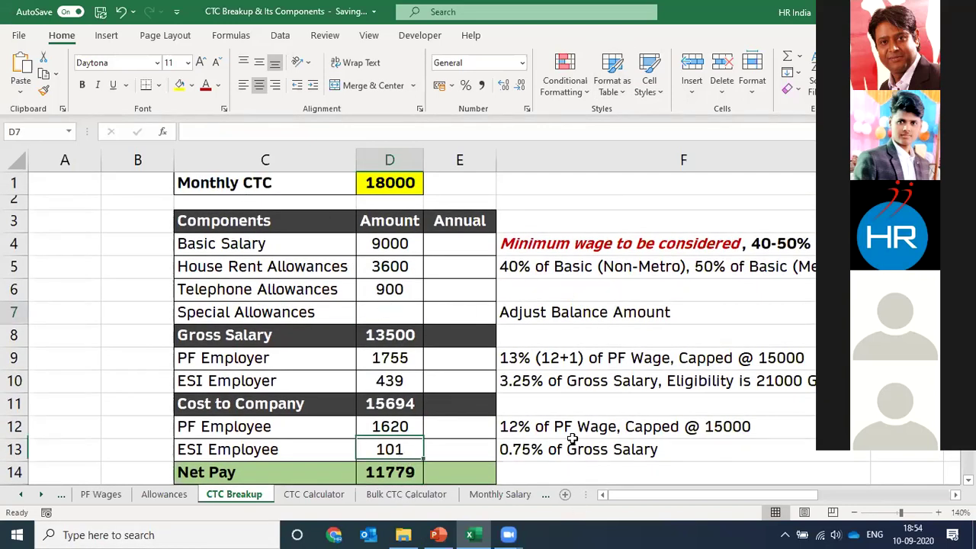
pyautogui.click(397, 403)
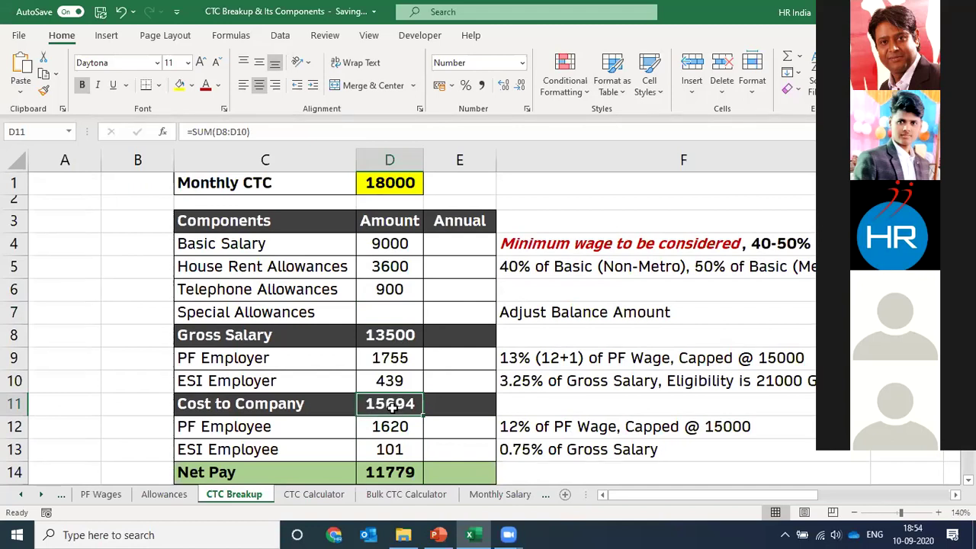
pyautogui.click(408, 319)
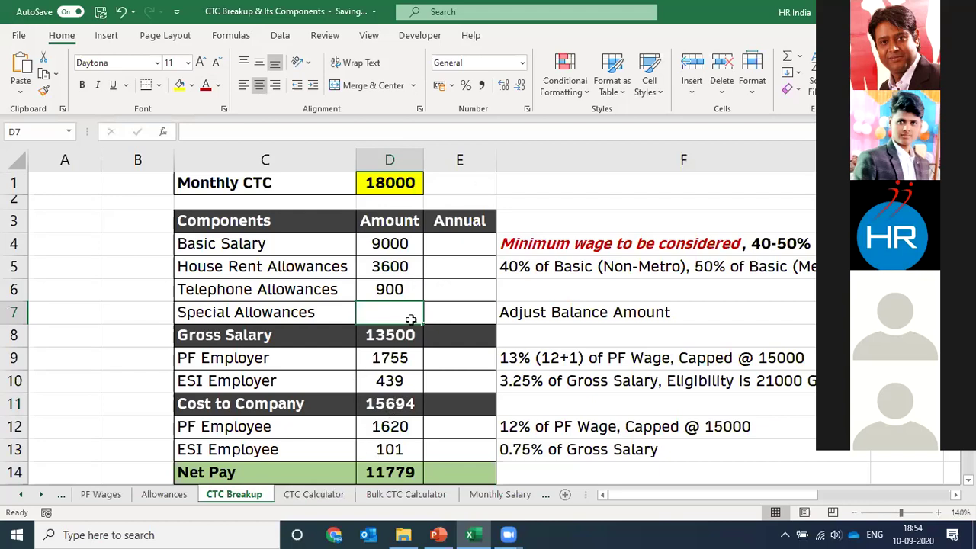
pyautogui.click(458, 190)
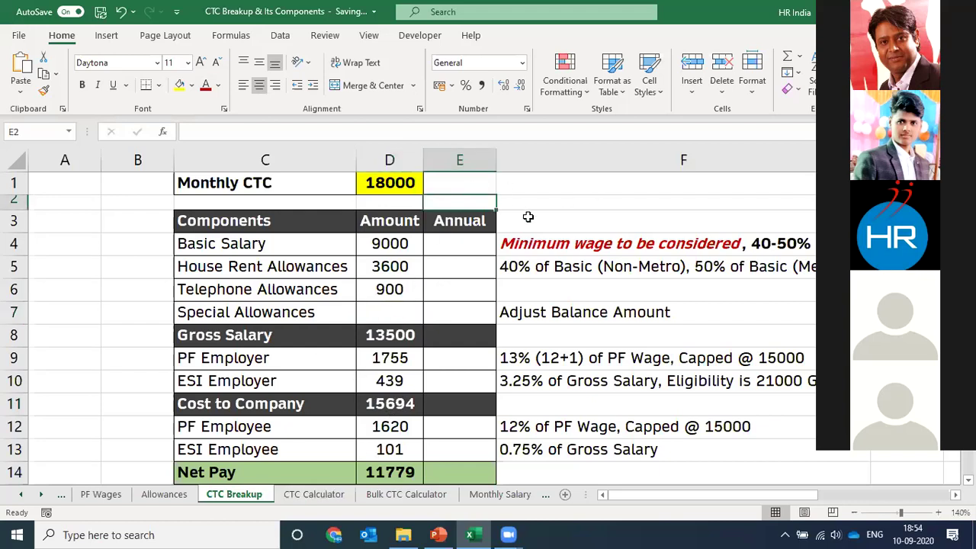
pyautogui.write('=')
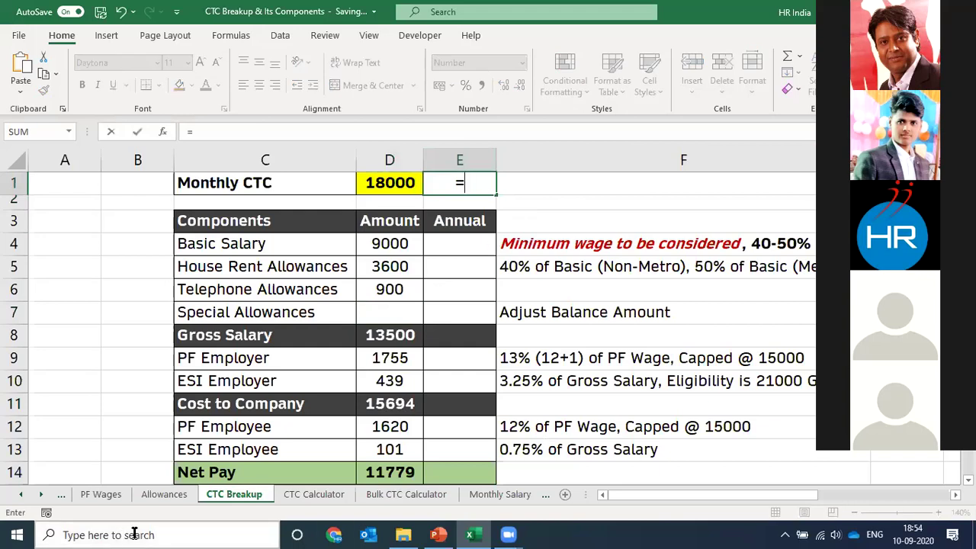
pyautogui.click(388, 186)
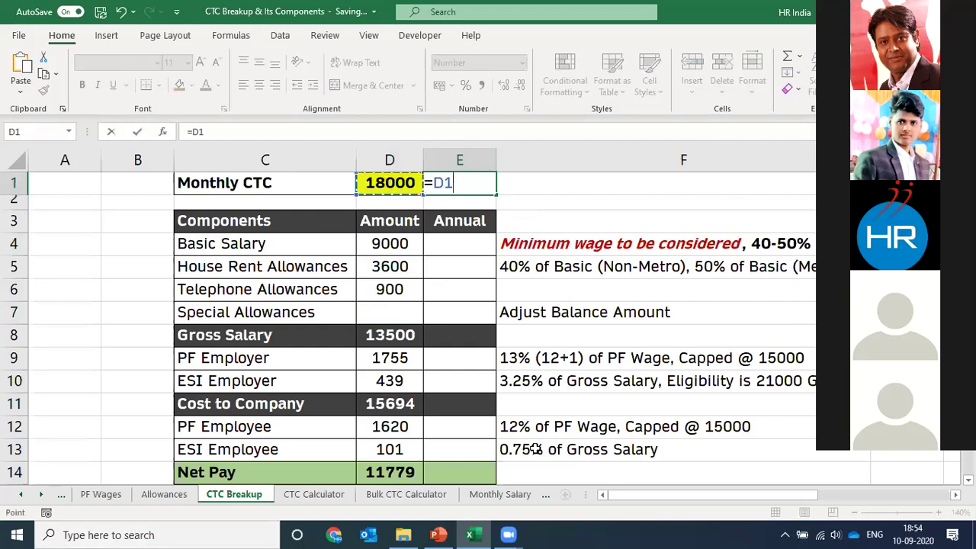
pyautogui.write('-')
pyautogui.click(391, 403)
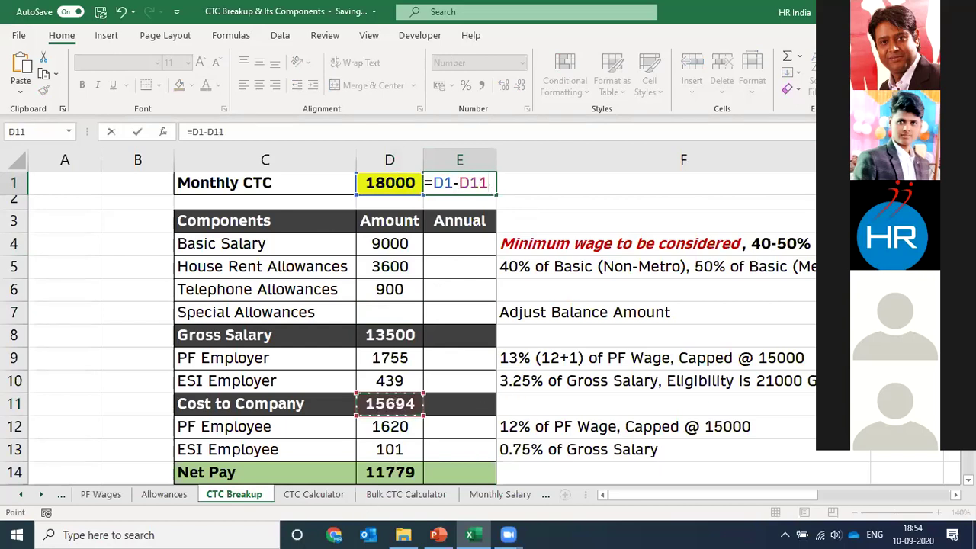
pyautogui.press('Return')
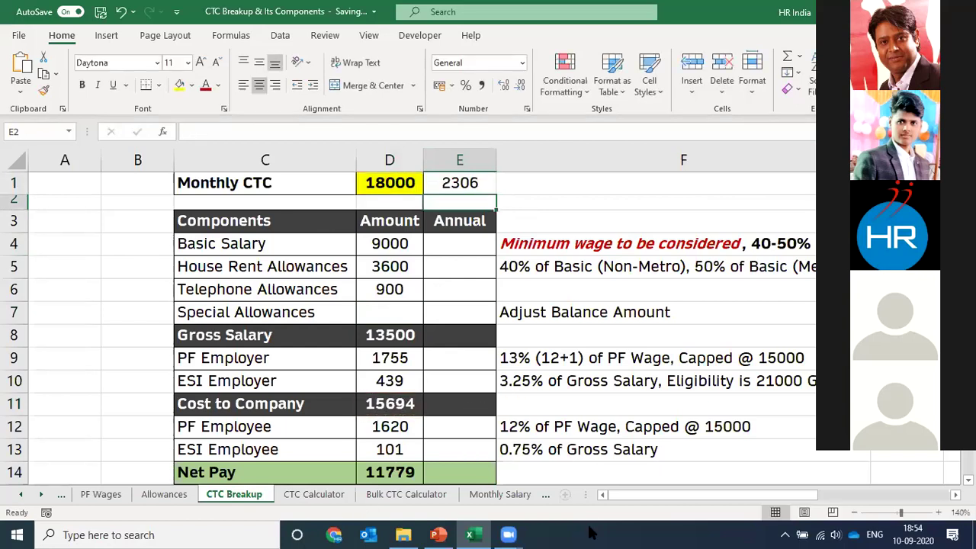
# - Enter the balance from E1, 2306, as the Special Allowances amount in D7
pyautogui.click(482, 182)
pyautogui.hotkey('shift', 'Down')
pyautogui.hotkey('shift', 'Down')
pyautogui.hotkey('shift', 'Down')
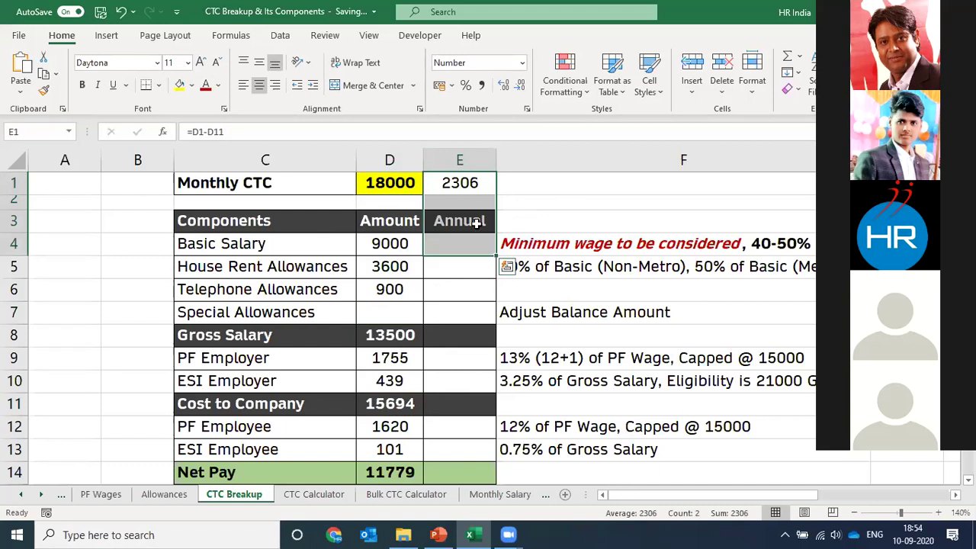
pyautogui.click(477, 184)
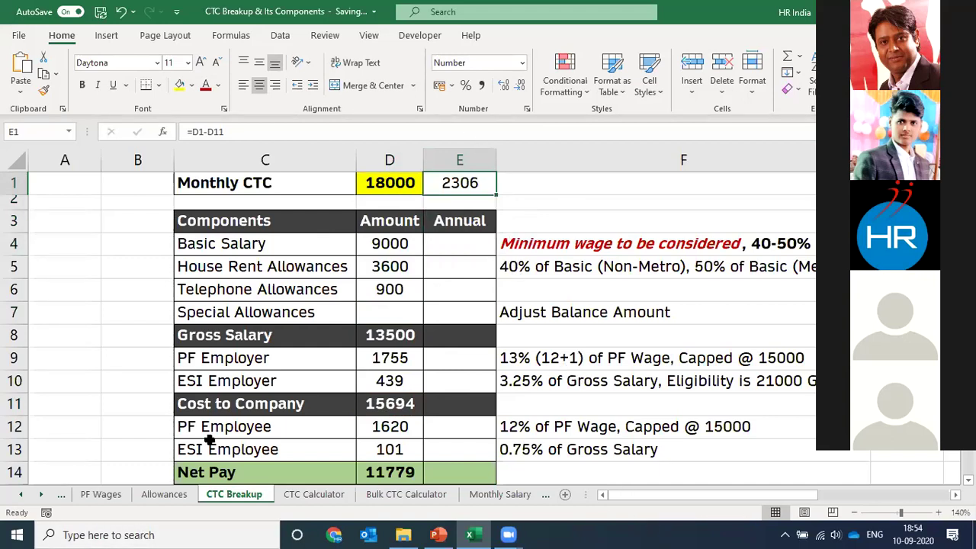
pyautogui.click(395, 316)
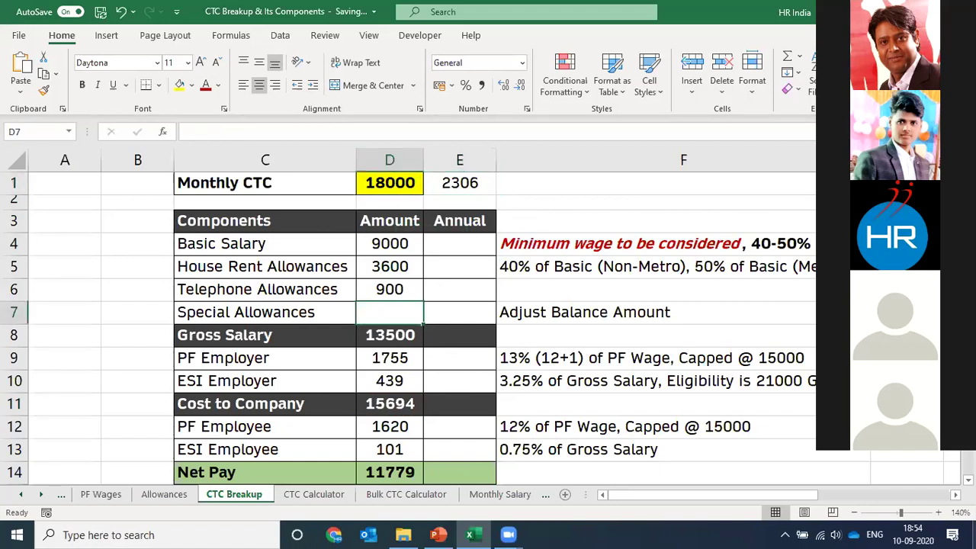
pyautogui.write('2306')
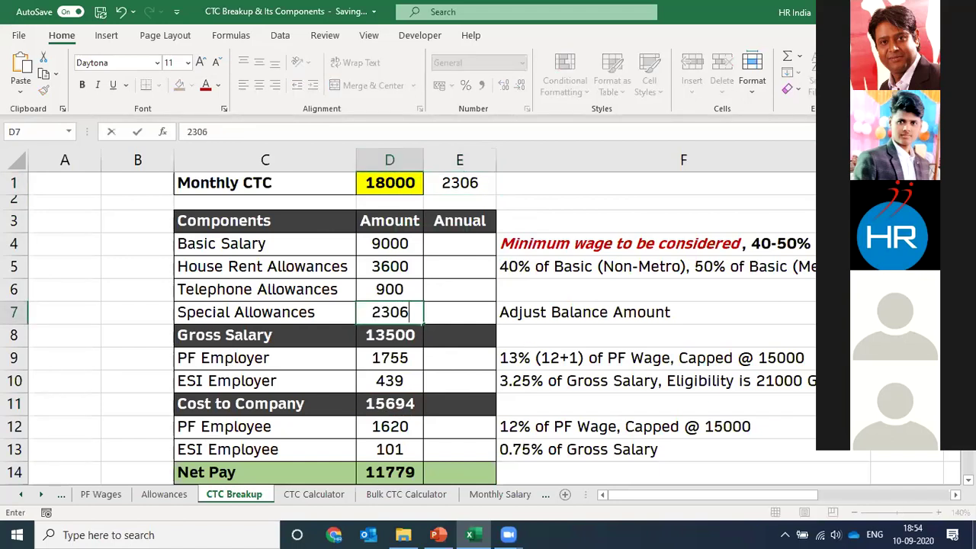
pyautogui.press('Return')
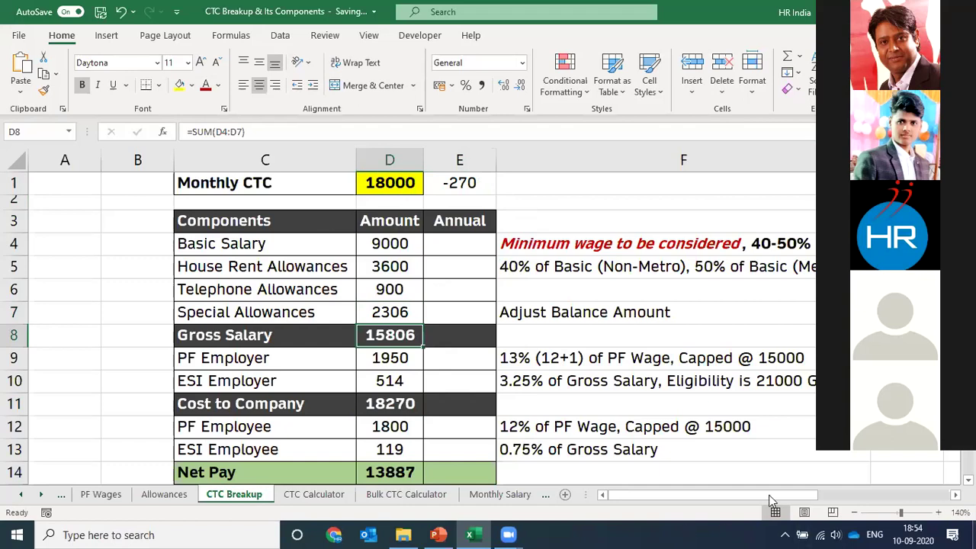
# - Check the balance in E1 and reduce the Special Allowances in D7 by 270 with =2306-270
pyautogui.click(412, 404)
pyautogui.click(458, 185)
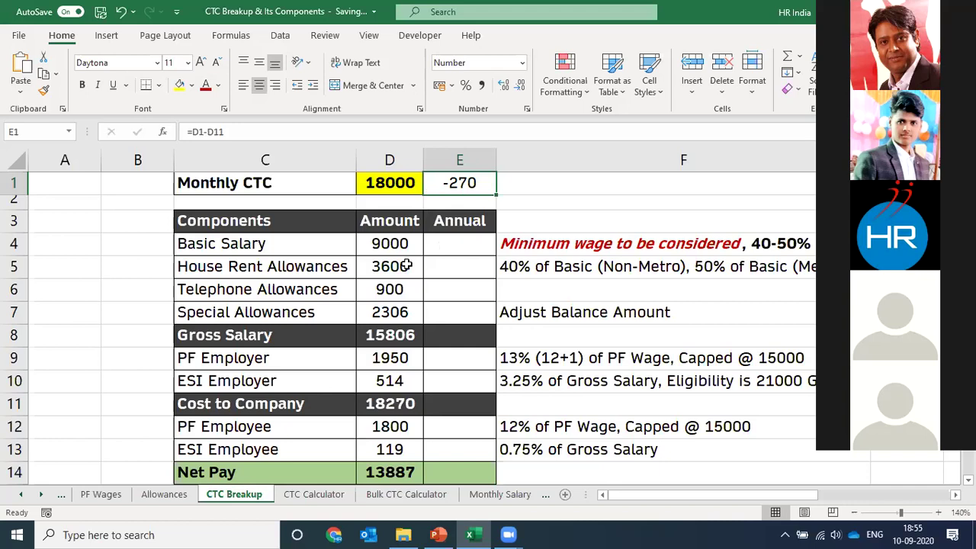
pyautogui.click(403, 311)
pyautogui.press('F2')
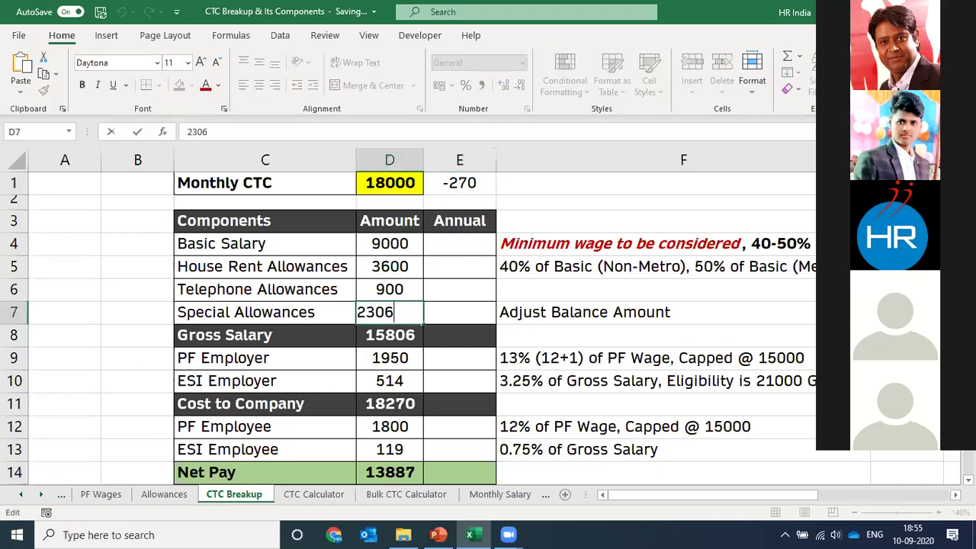
pyautogui.press('Home')
pyautogui.write('+')
pyautogui.write('-2')
pyautogui.write('70')
pyautogui.hotkey('ctrl', 'Return')
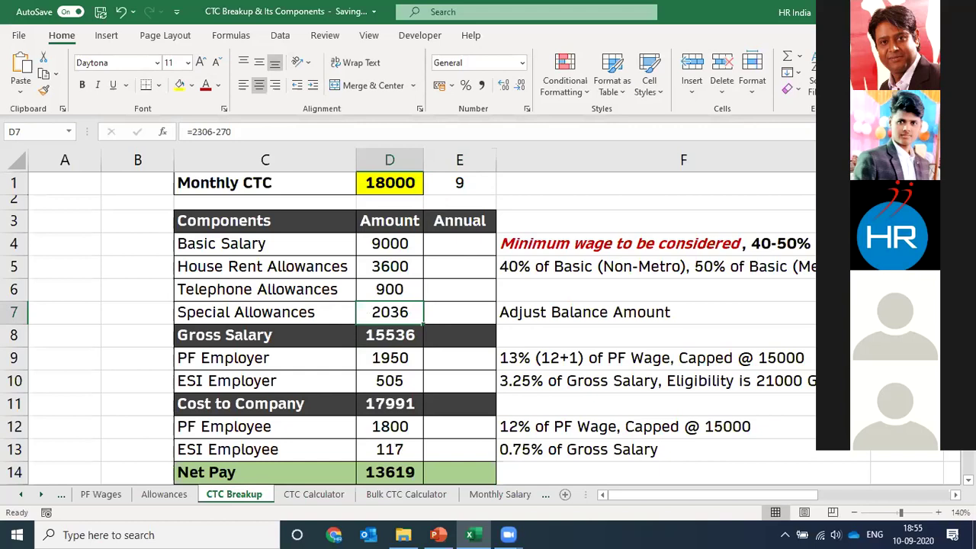
# - Add the remaining balance of 9 to the Special Allowances in D7, making the formula =2306-270+9
pyautogui.press('F2')
pyautogui.write('+')
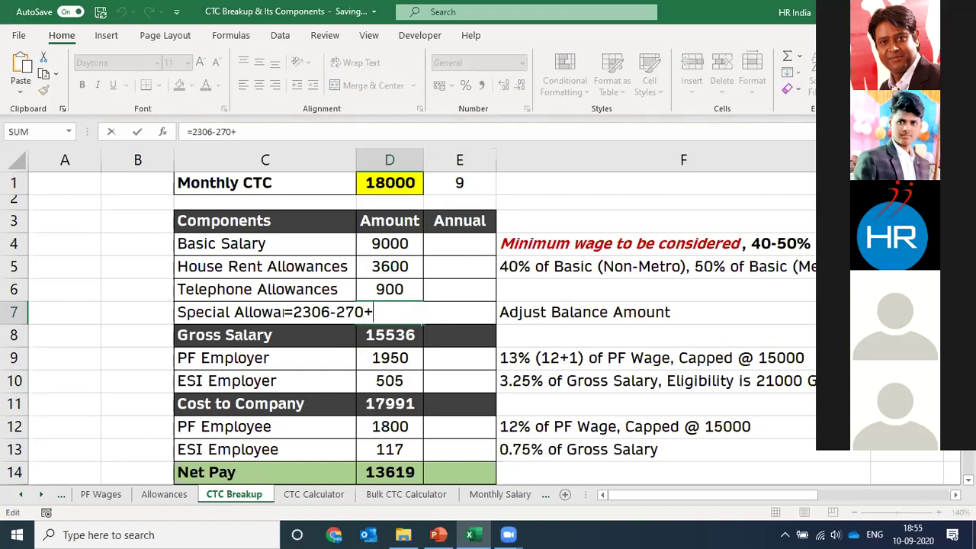
pyautogui.write('9')
pyautogui.press('Return')
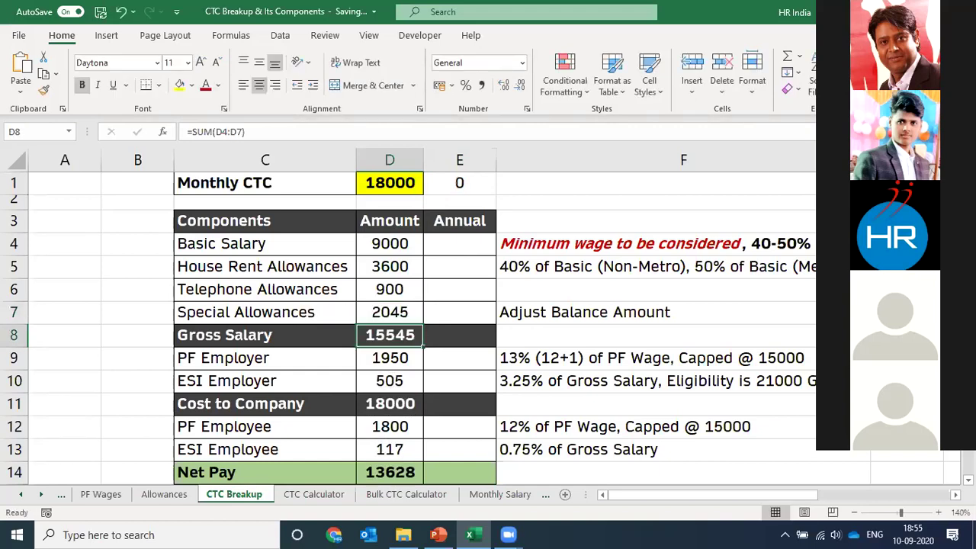
# - Fill the Cost to Company amount cell D11 with a darker black shade
pyautogui.click(412, 406)
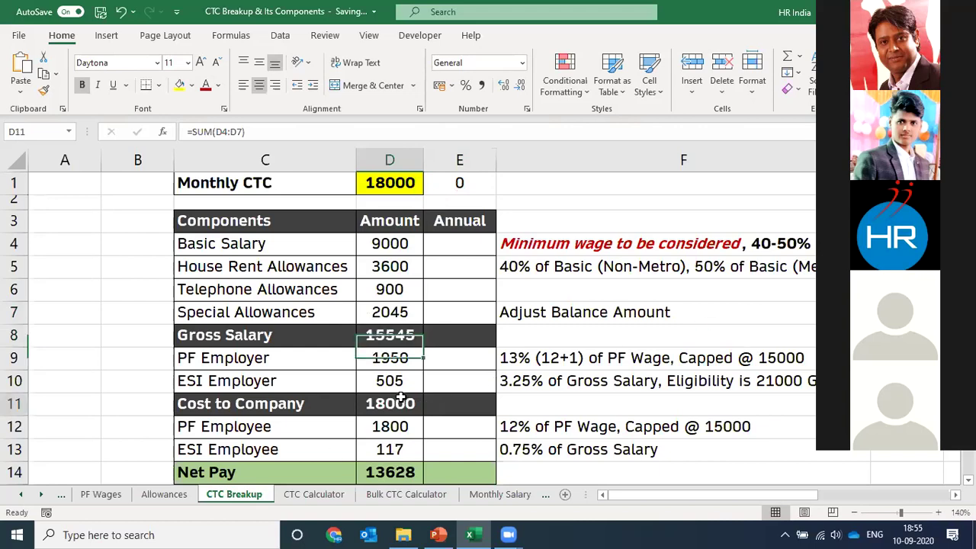
pyautogui.click(191, 85)
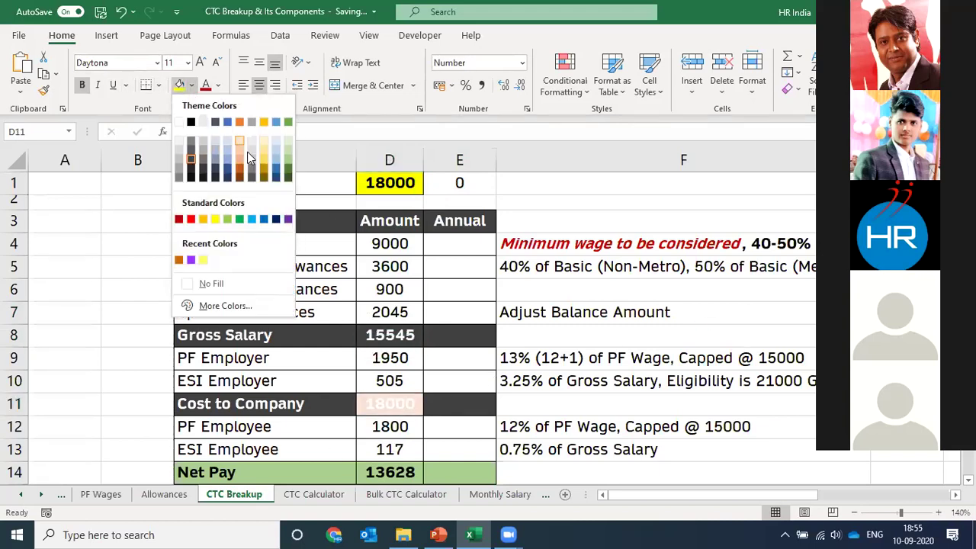
pyautogui.click(191, 170)
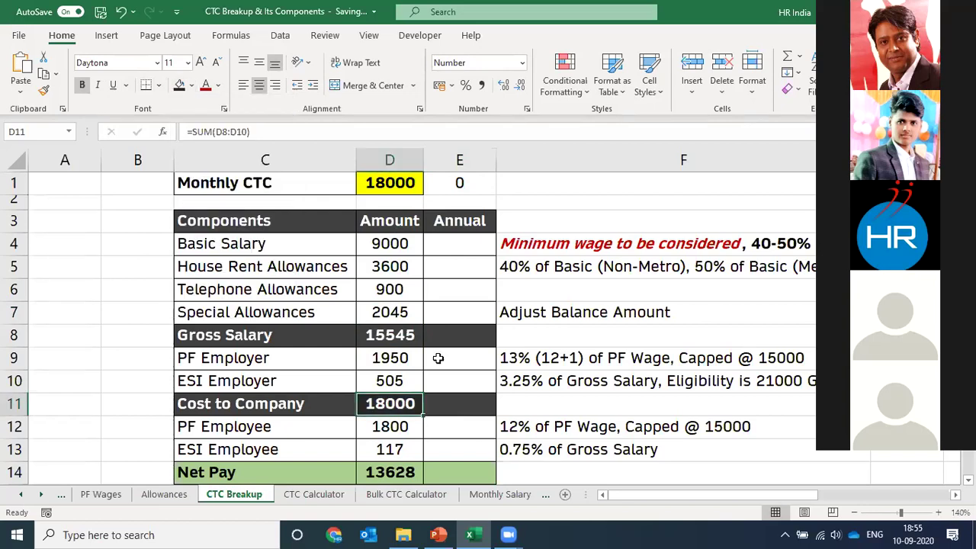
# - Review the formulas behind the Special Allowances, PF Employer, ESI Employer, PF Employee and Net Pay amounts in column D
pyautogui.click(700, 384)
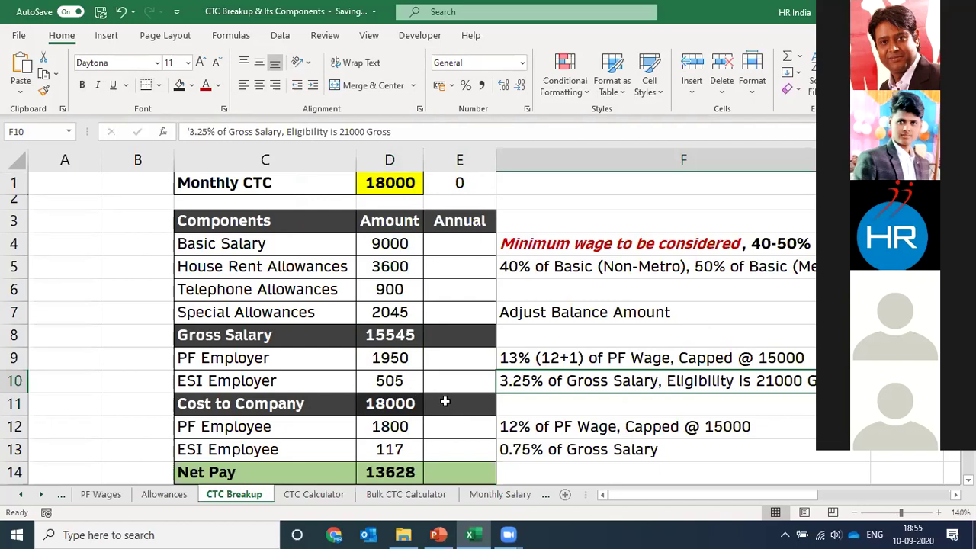
pyautogui.click(390, 312)
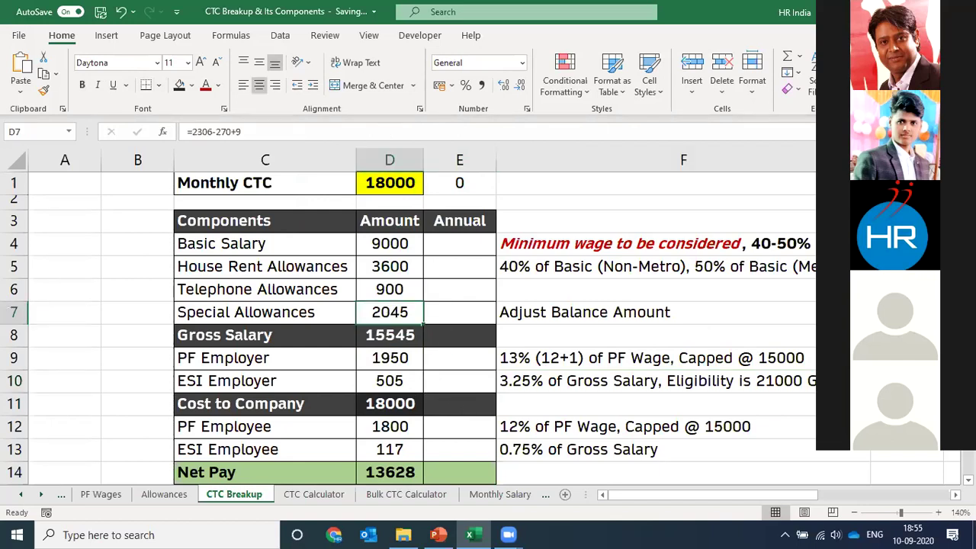
pyautogui.press('F2')
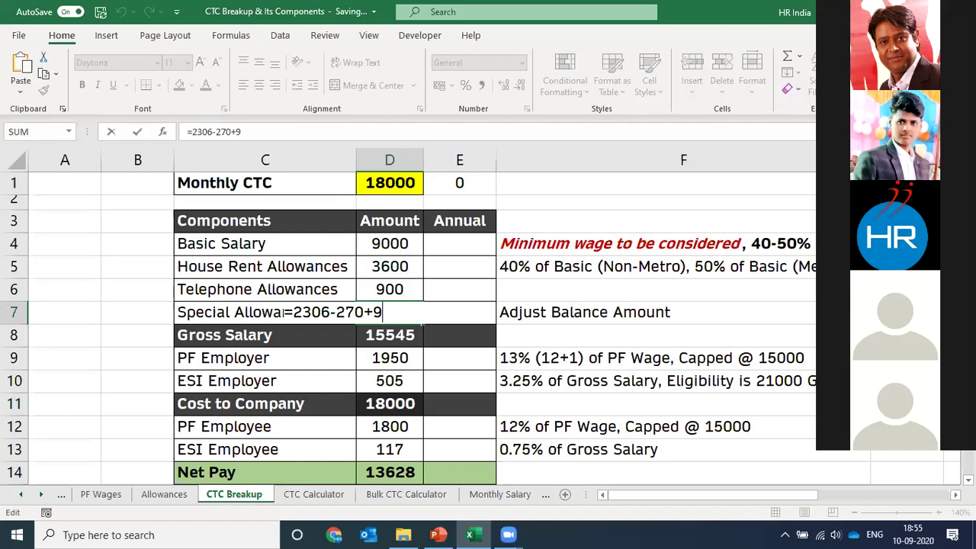
pyautogui.press('Return')
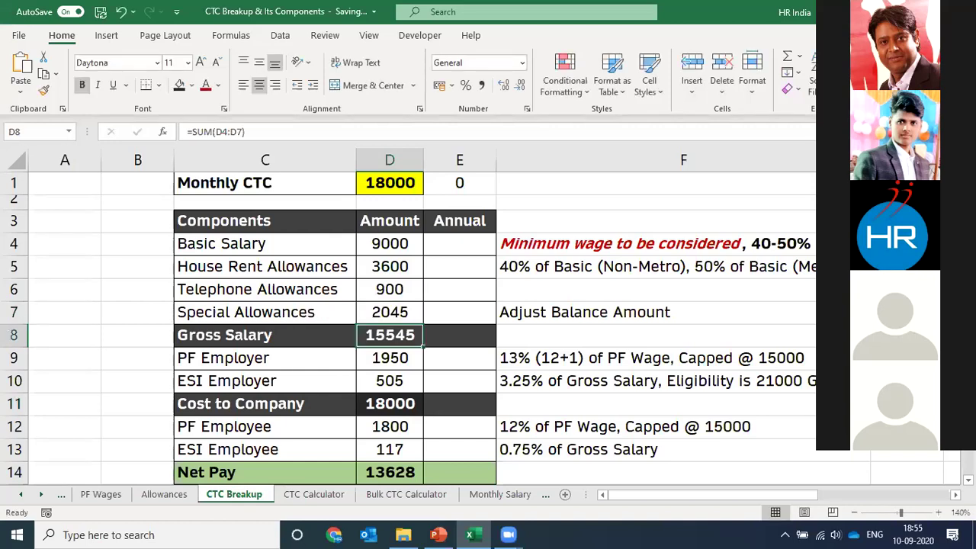
pyautogui.press('Down')
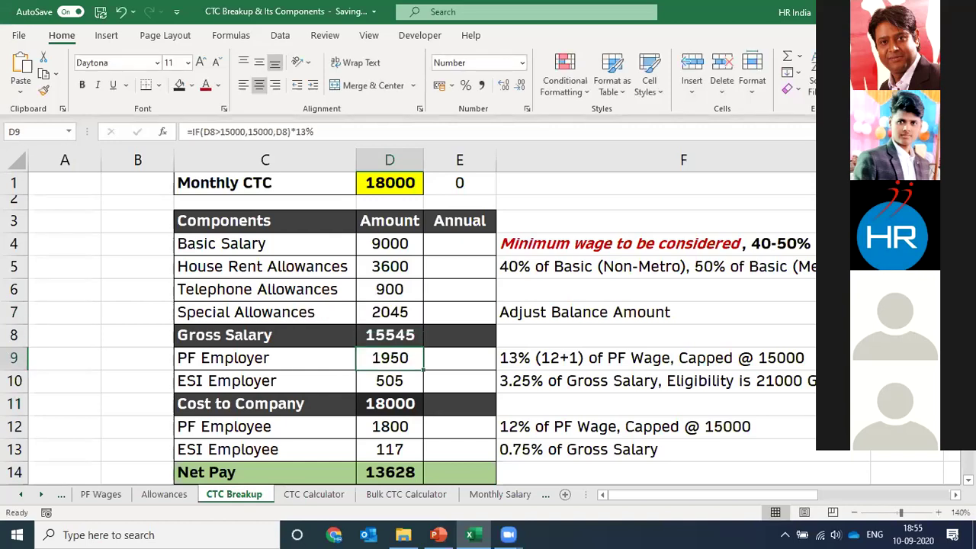
pyautogui.press('F2')
pyautogui.press('Return')
pyautogui.press('F2')
pyautogui.press('Return')
pyautogui.press('Down')
pyautogui.press('F2')
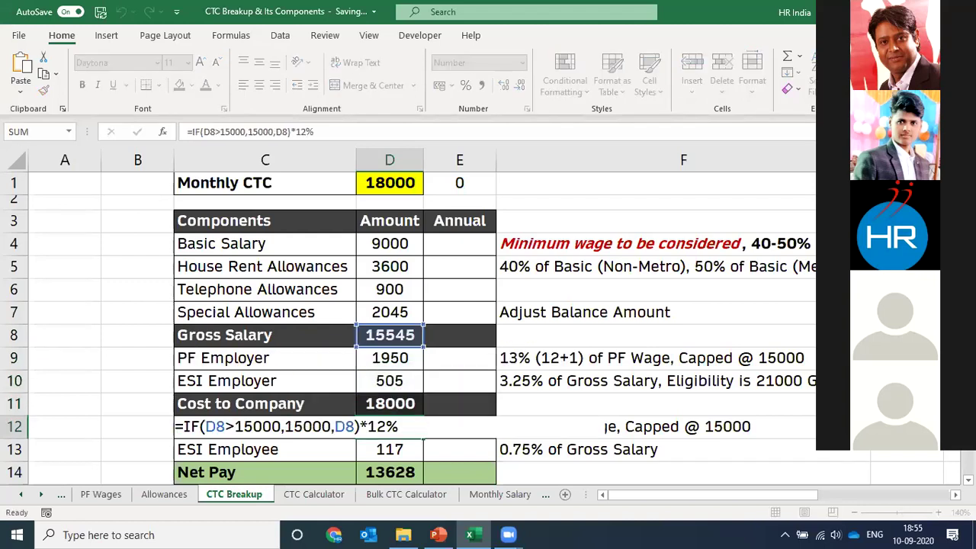
pyautogui.press('Return')
pyautogui.press('Down')
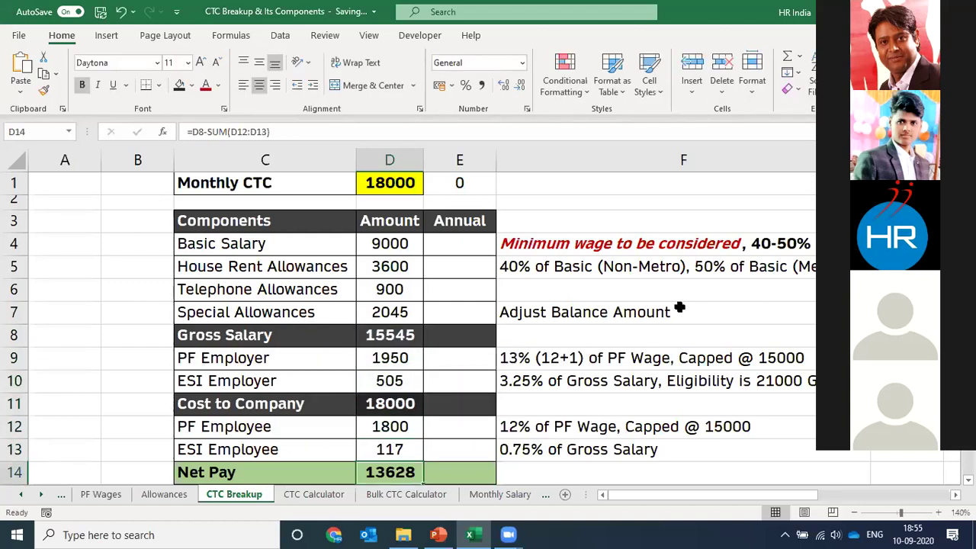
# - Check the formula behind the Special Allowances amount in D7 without altering it
pyautogui.click(402, 311)
pyautogui.press('F2')
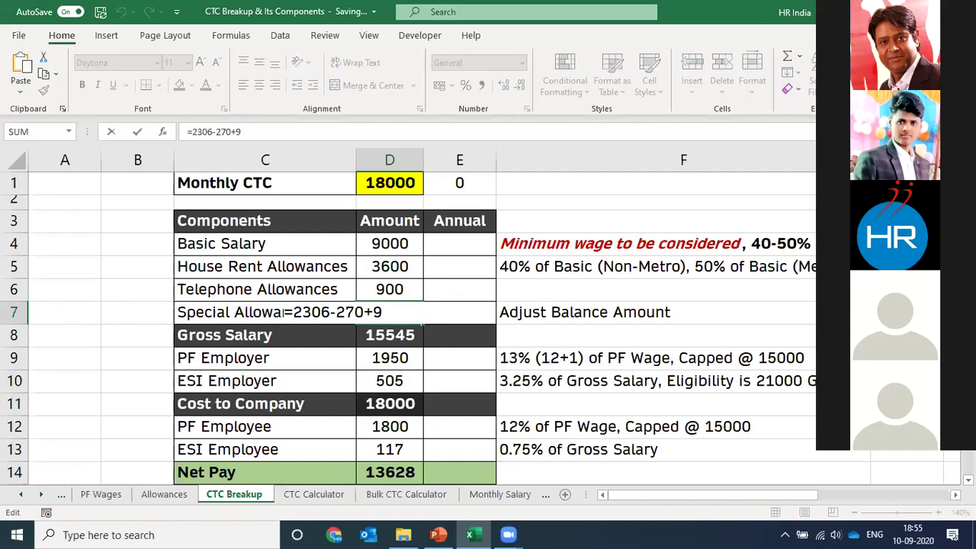
pyautogui.press('Return')
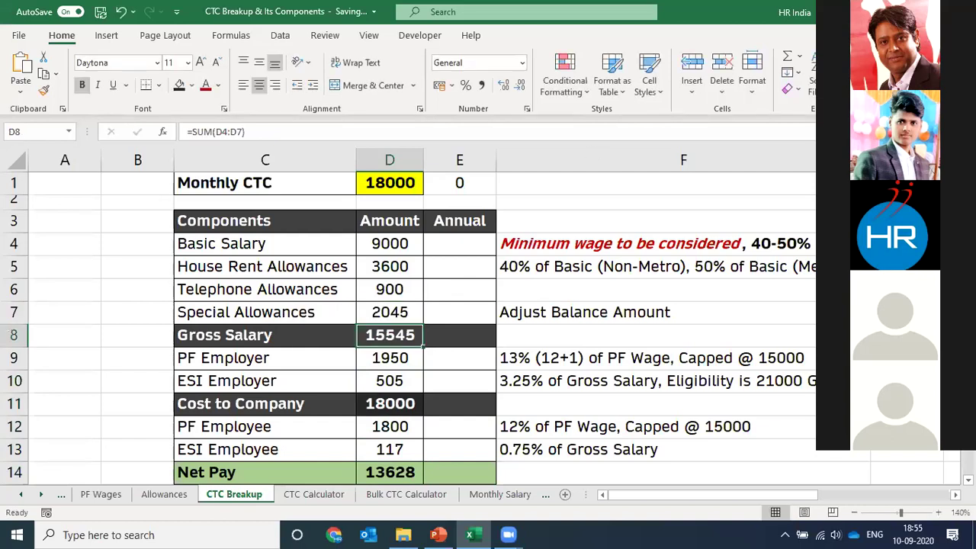
# - Open the CTC Calculator sheet and examine the Amount/PM formulas from House Rent Allowance down to Statutory Bonus
pyautogui.click(335, 496)
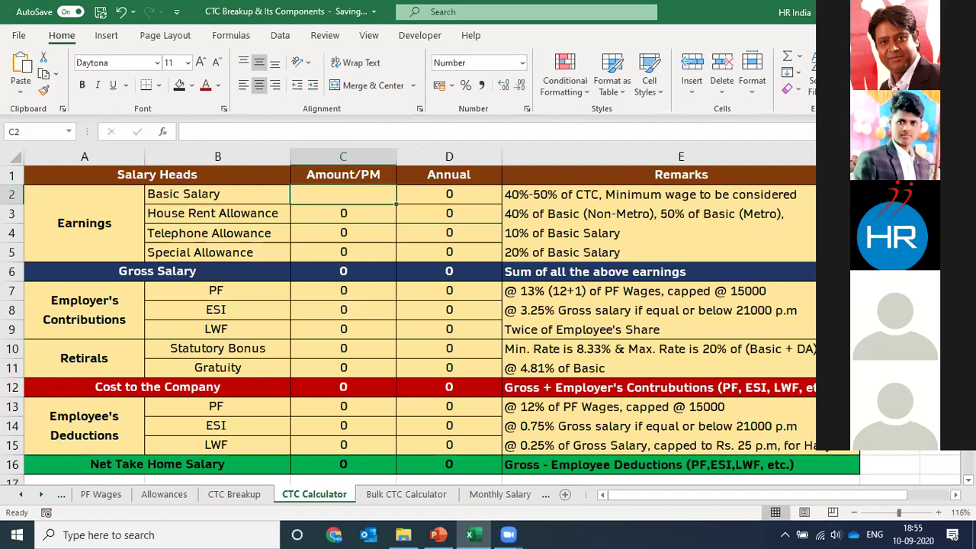
pyautogui.click(348, 211)
pyautogui.press('Down')
pyautogui.press('Down')
pyautogui.press('Down')
pyautogui.press('Down')
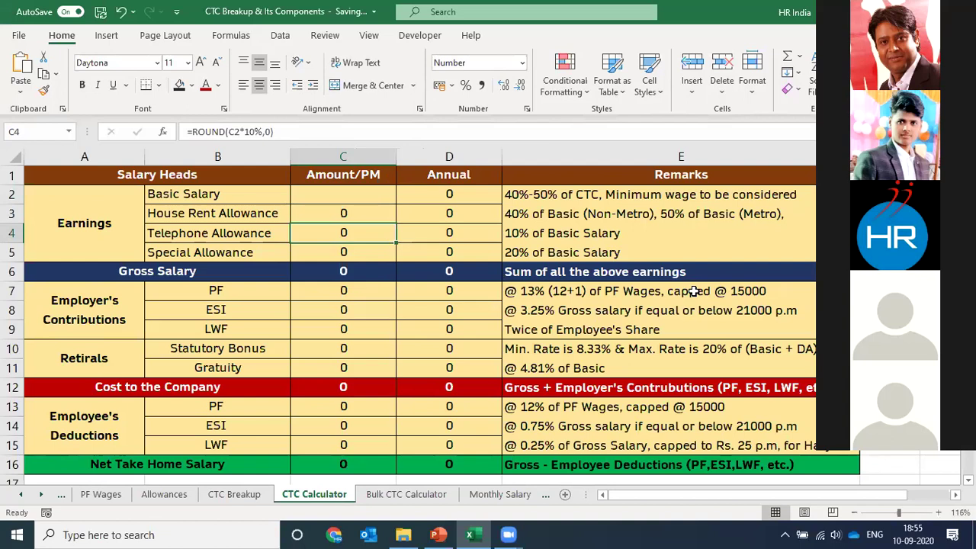
pyautogui.press('Down')
pyautogui.press('Down')
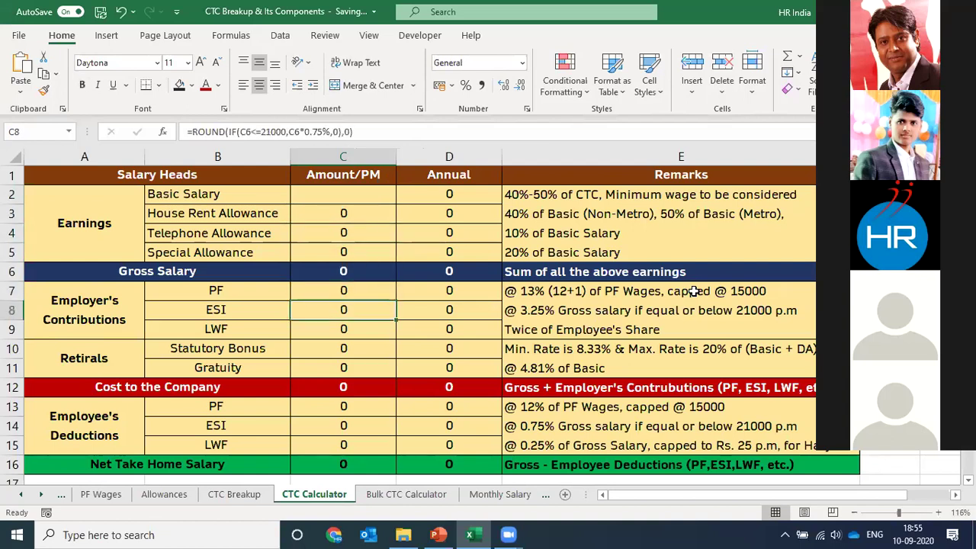
pyautogui.press('Down')
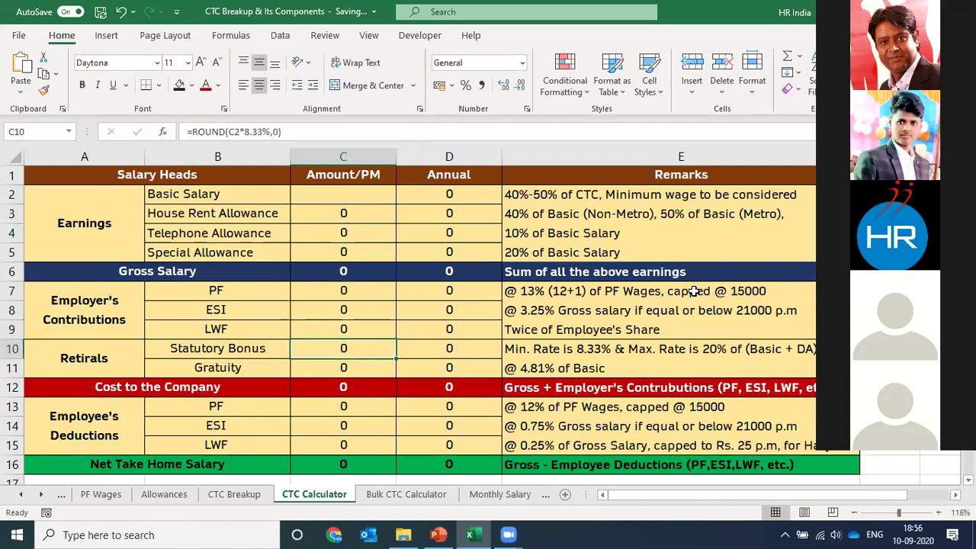
# - Examine the formulas for the Employer's Contributions PF and ESI in C7 and C8
pyautogui.press('Up')
pyautogui.press('Up')
pyautogui.press('Up')
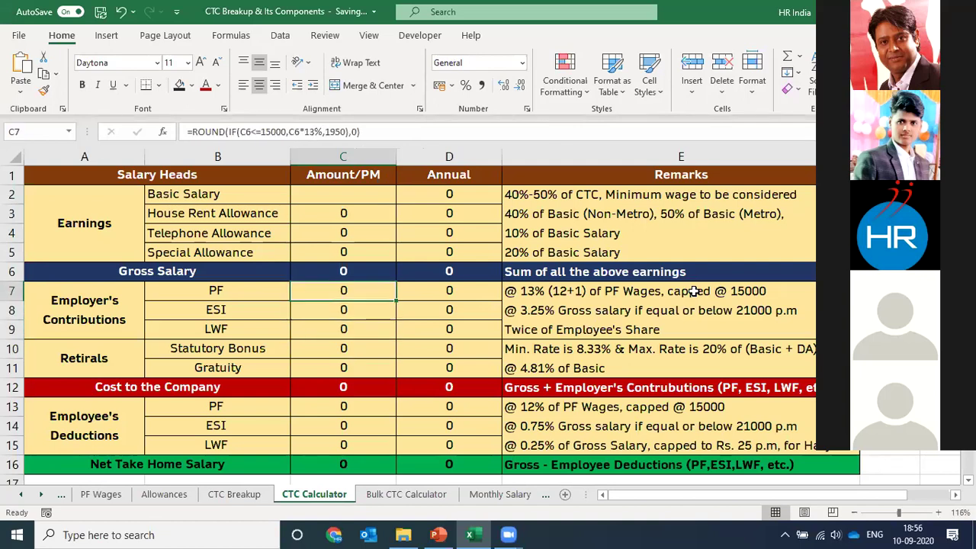
pyautogui.hotkey('shift', 'space')
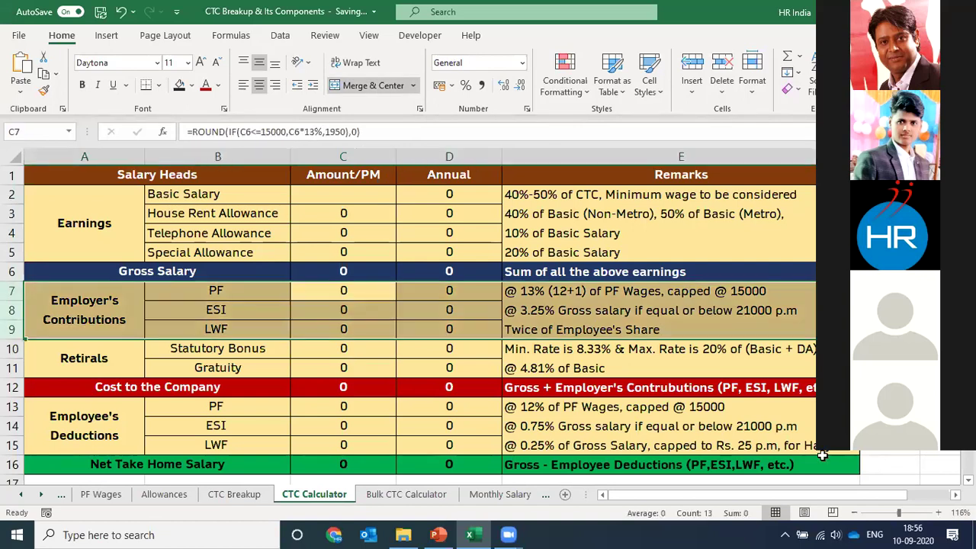
pyautogui.press('Right')
pyautogui.press('Left')
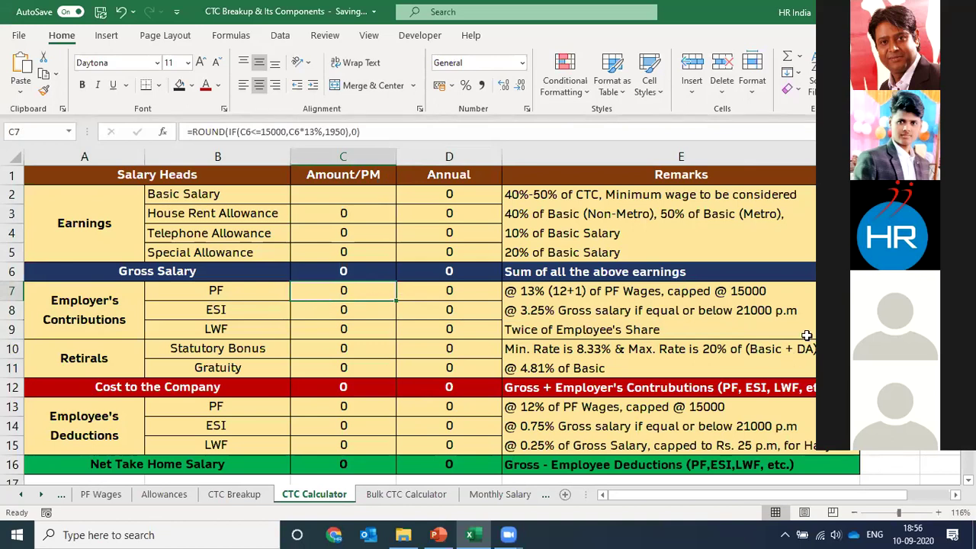
pyautogui.click(364, 311)
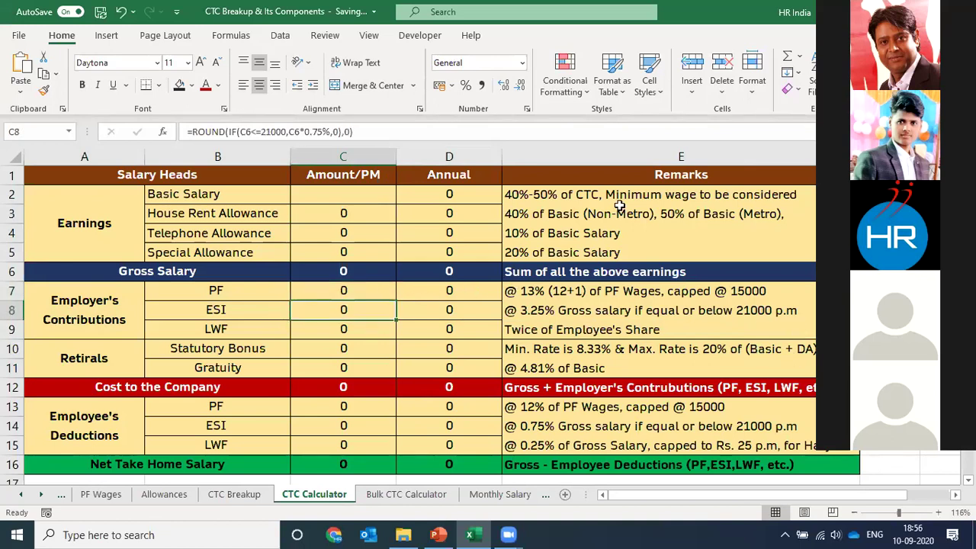
# - Review the employer contribution, employee deduction and Gross Salary amounts in column C and compare the layout with the CTC Breakup sheet
pyautogui.moveTo(381, 290); pyautogui.dragTo(373, 363)
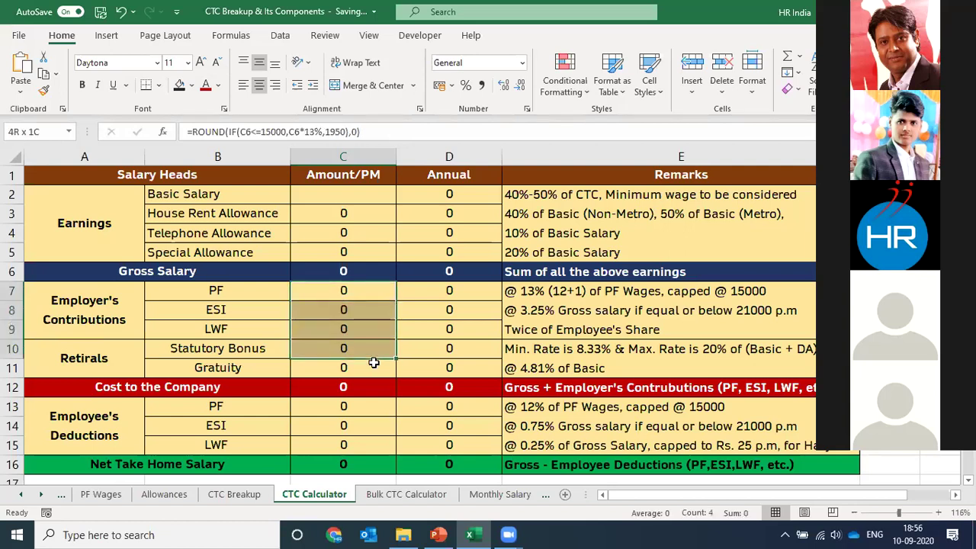
pyautogui.moveTo(343, 406); pyautogui.dragTo(349, 447)
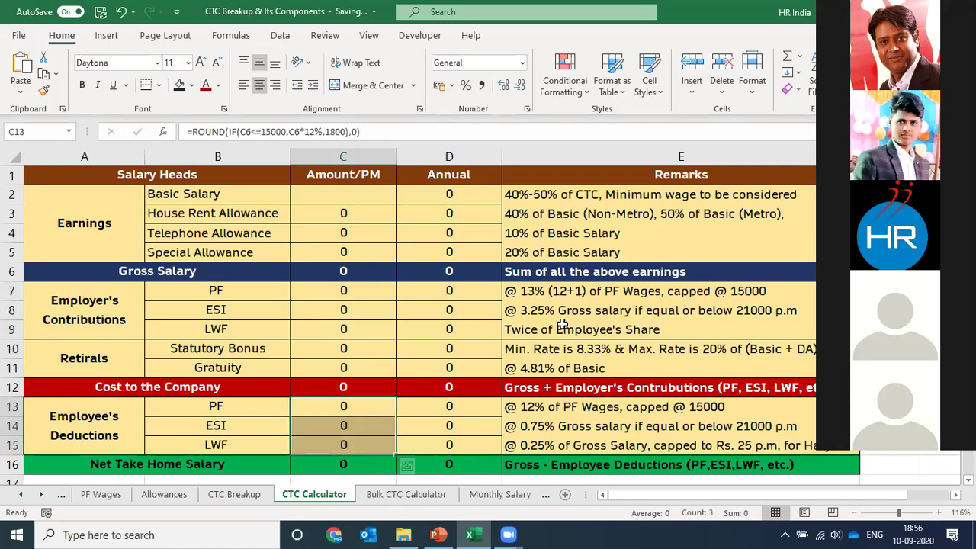
pyautogui.click(348, 271)
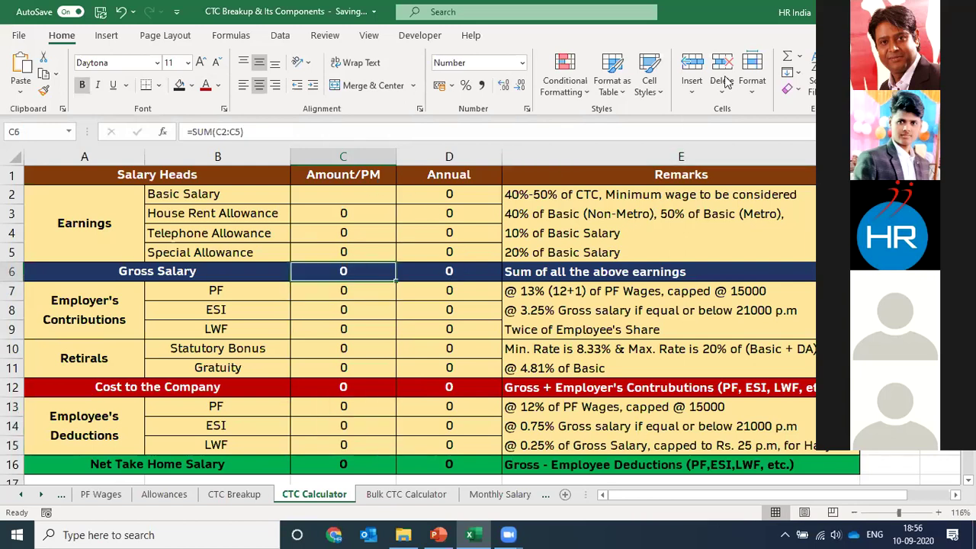
pyautogui.press('Up')
pyautogui.press('Up')
pyautogui.press('Up')
pyautogui.press('Up')
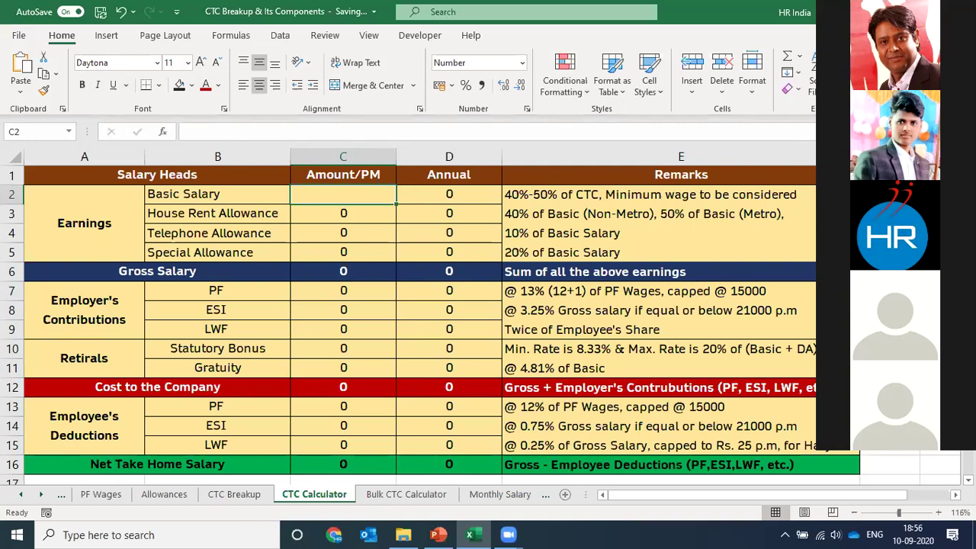
pyautogui.click(236, 495)
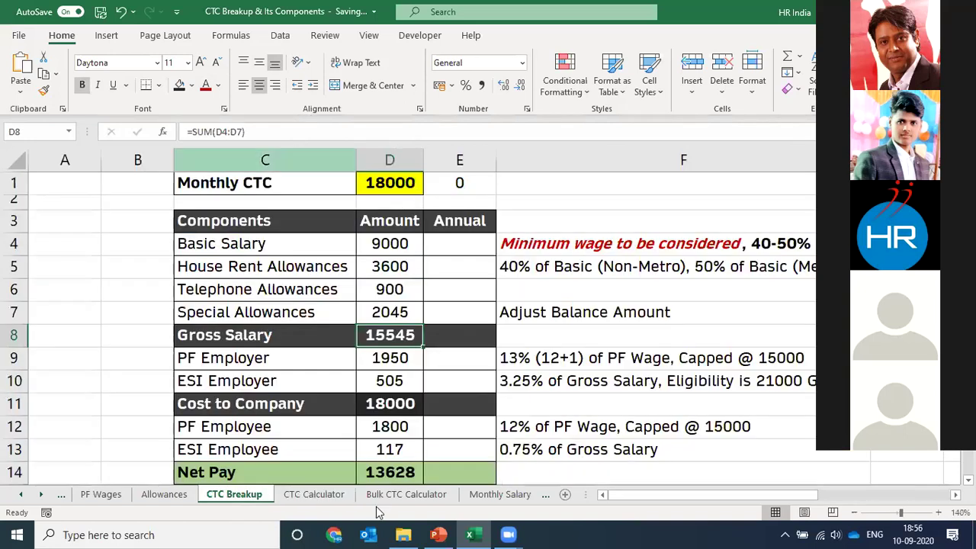
pyautogui.click(310, 496)
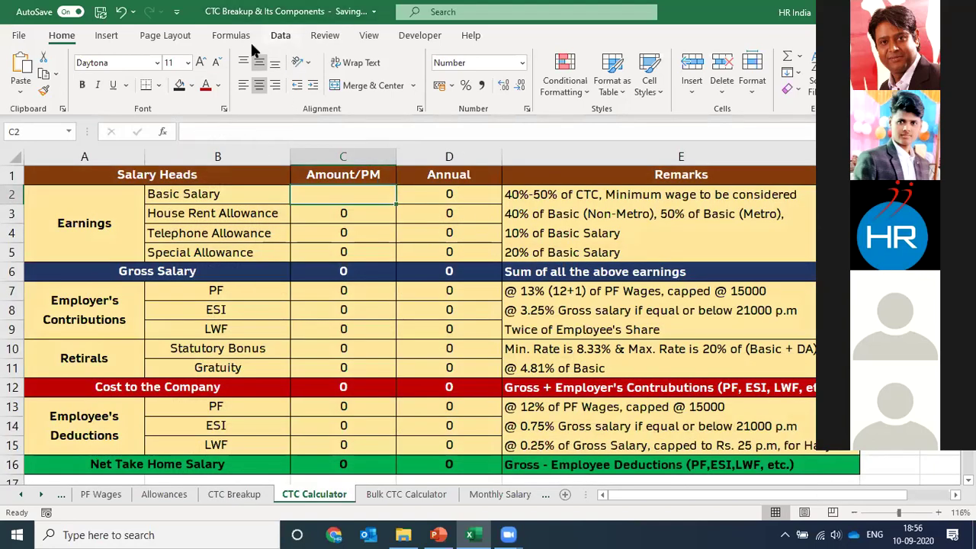
# - Use Goal Seek to bring the Cost to the Company in C12 to 18000 by changing the Basic Salary in C2, and accept the solution
pyautogui.click(277, 40)
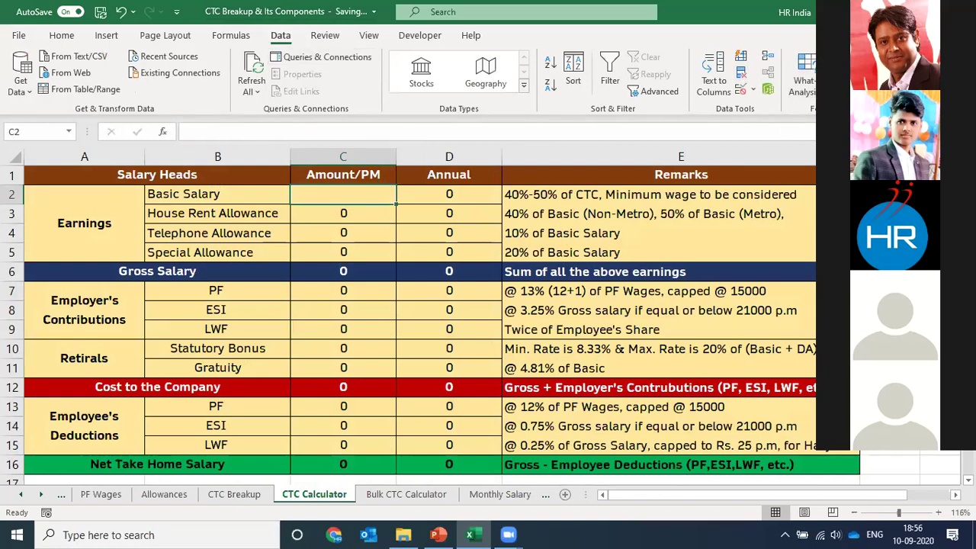
pyautogui.click(812, 92)
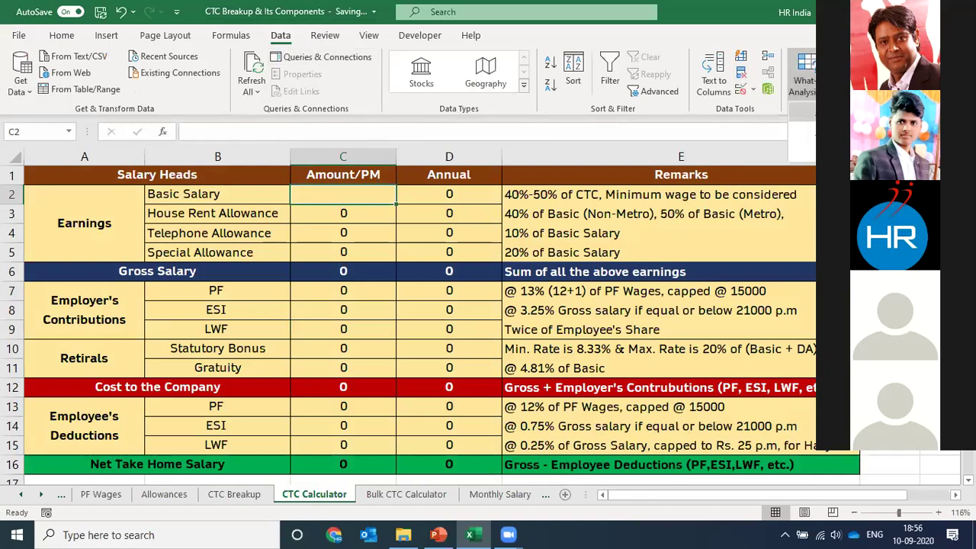
pyautogui.click(804, 132)
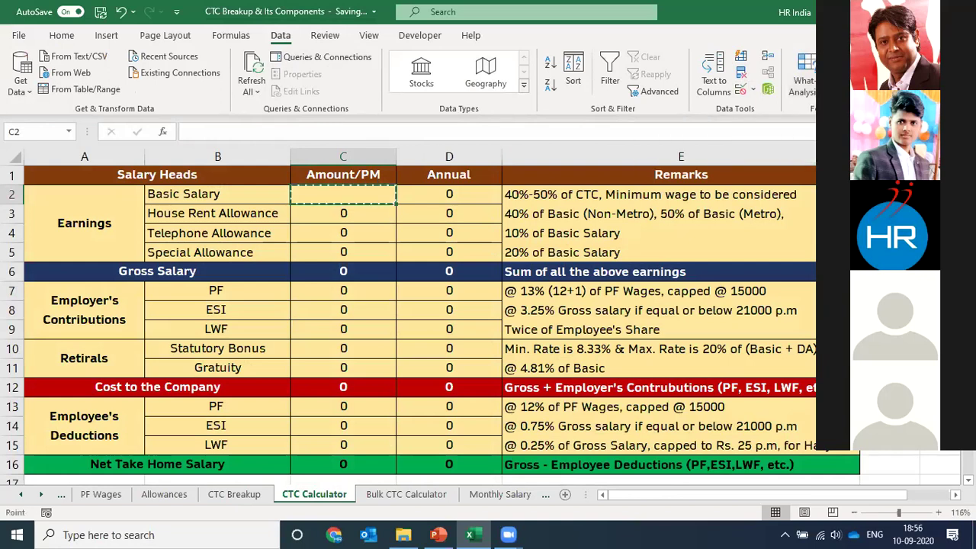
pyautogui.moveTo(681, 133); pyautogui.dragTo(769, 175)
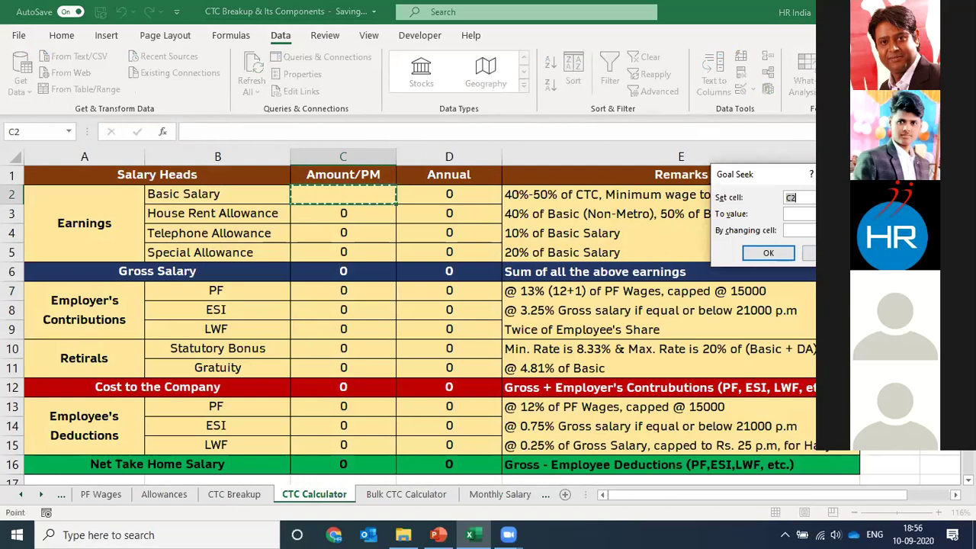
pyautogui.moveTo(737, 172); pyautogui.dragTo(740, 136)
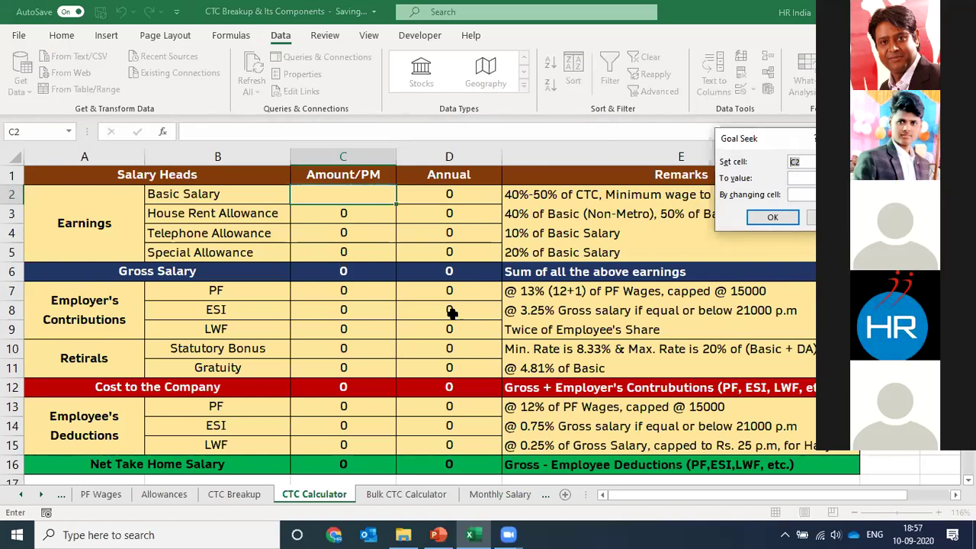
pyautogui.click(341, 390)
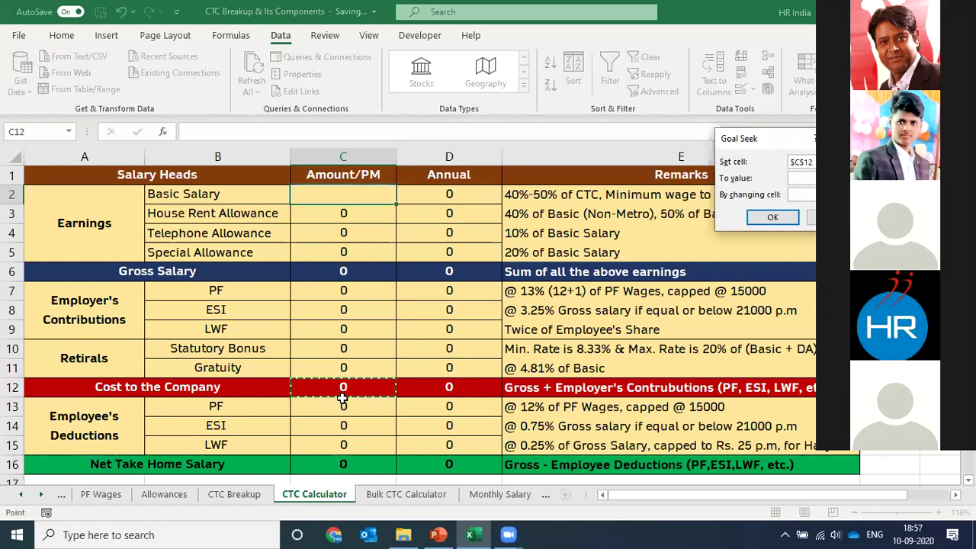
pyautogui.press('Tab')
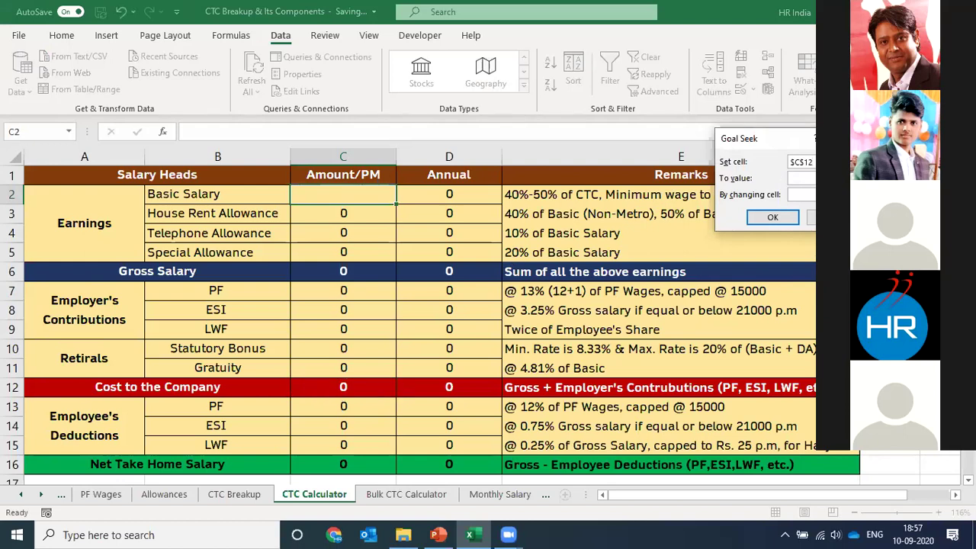
pyautogui.write('18000')
pyautogui.click(811, 193)
pyautogui.click(328, 192)
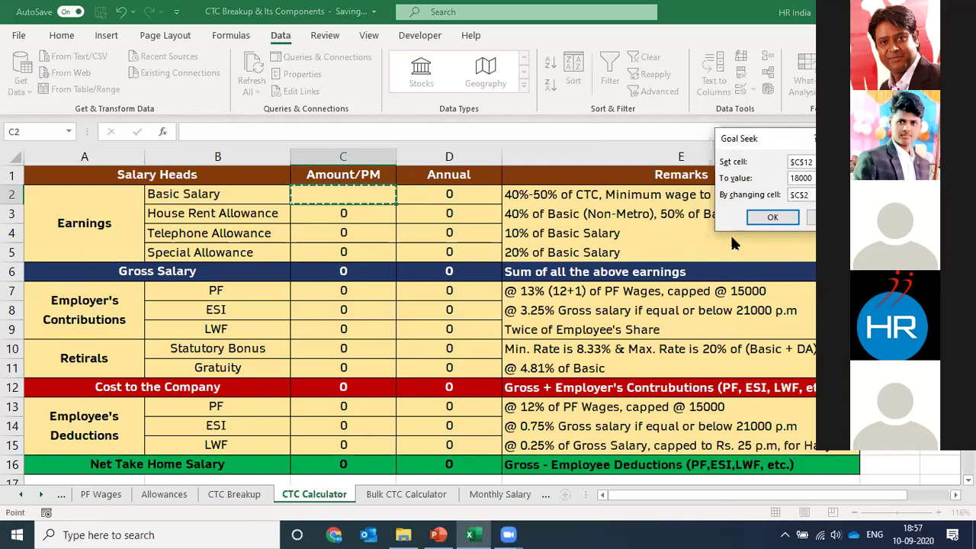
pyautogui.click(775, 219)
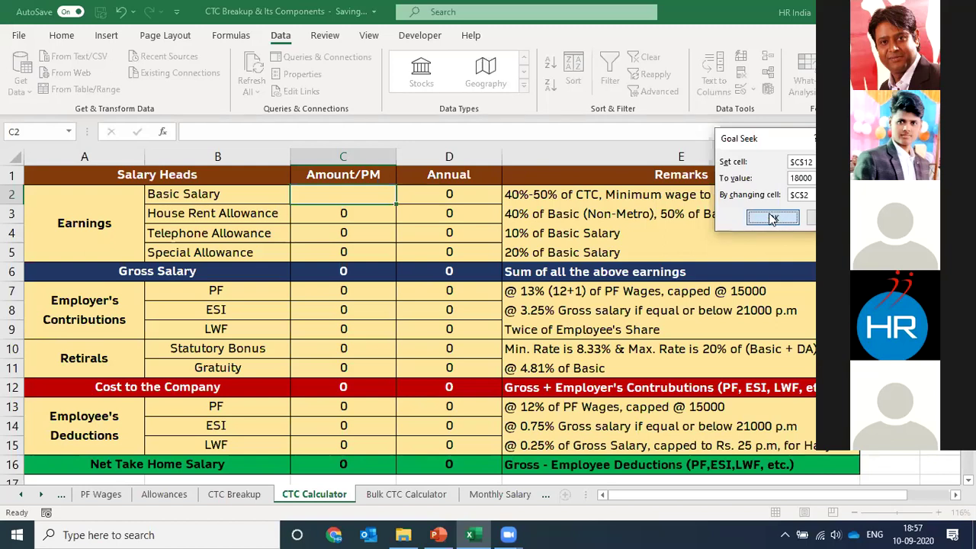
pyautogui.click(773, 219)
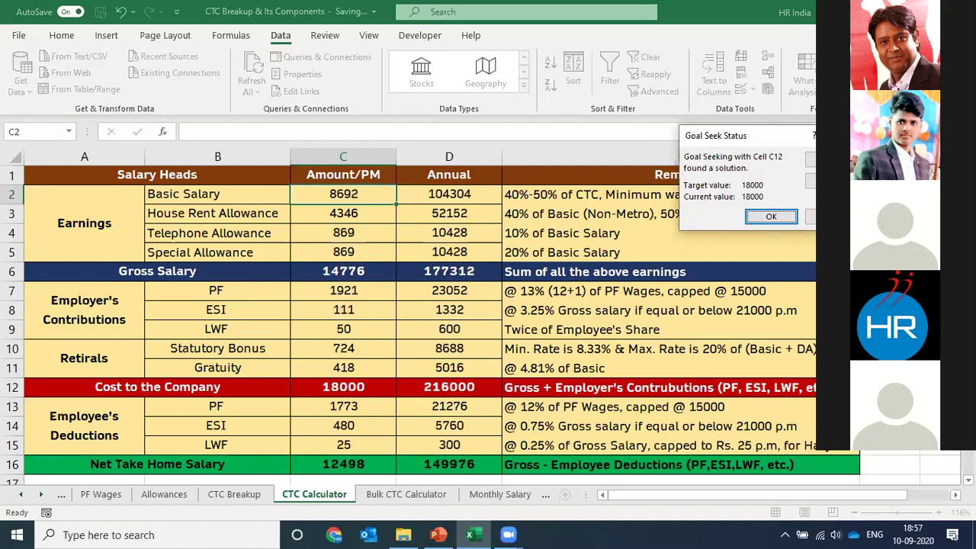
pyautogui.click(778, 217)
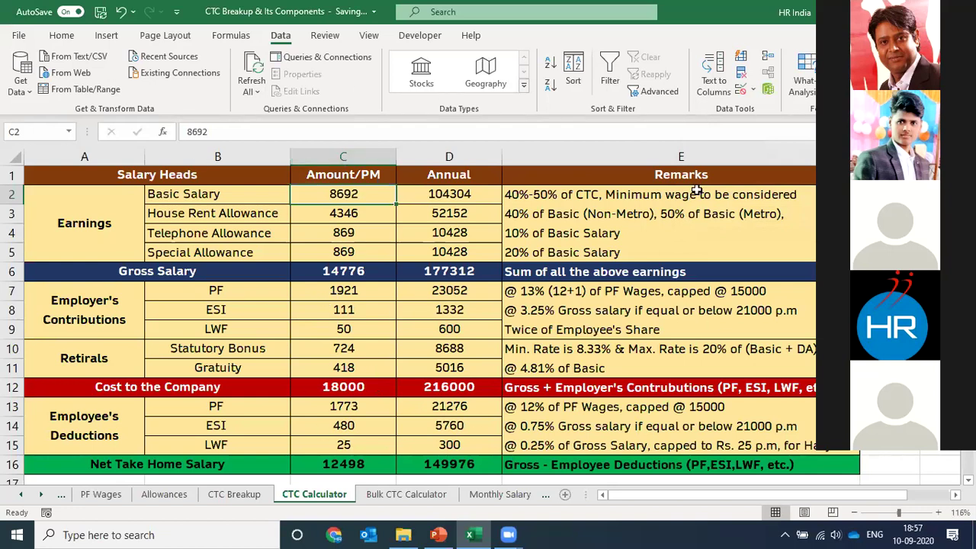
pyautogui.click(343, 387)
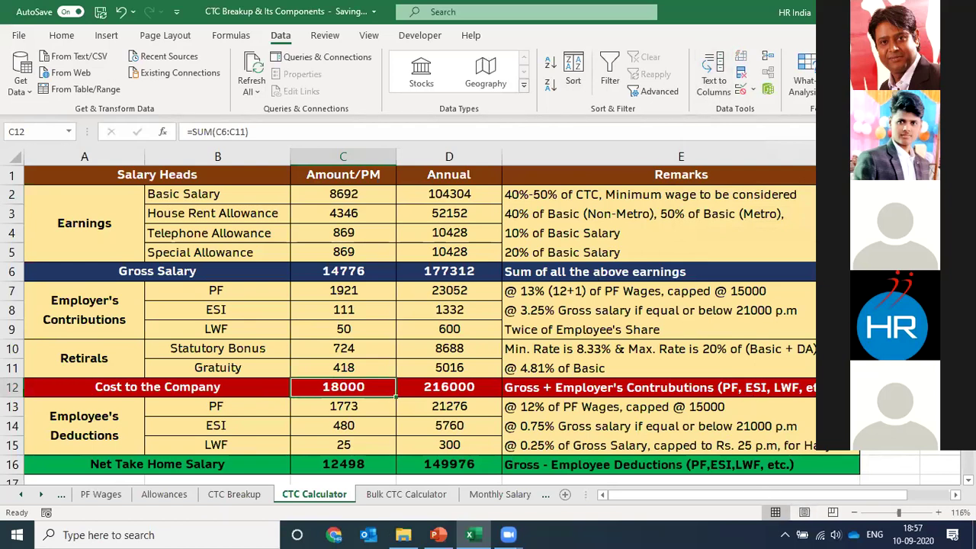
pyautogui.click(802, 76)
pyautogui.click(805, 128)
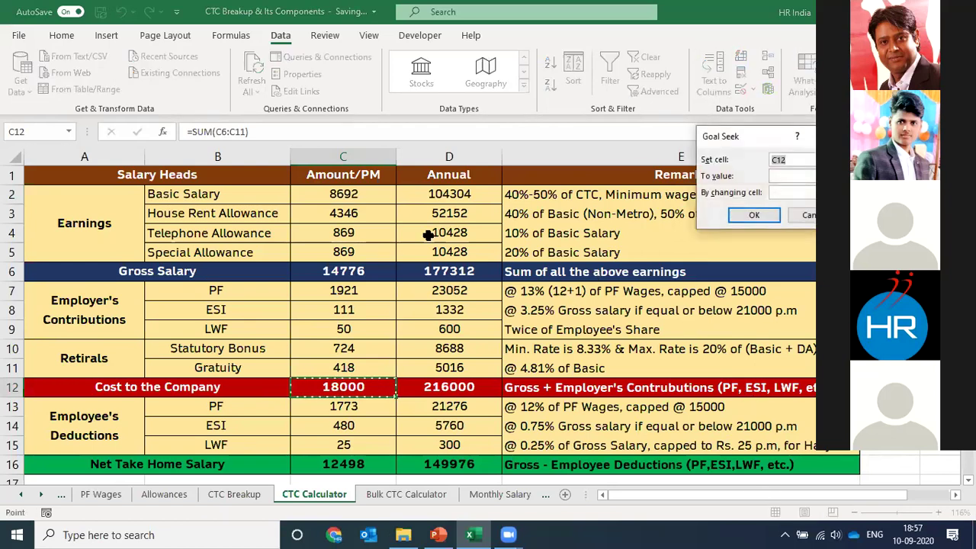
pyautogui.press('Escape')
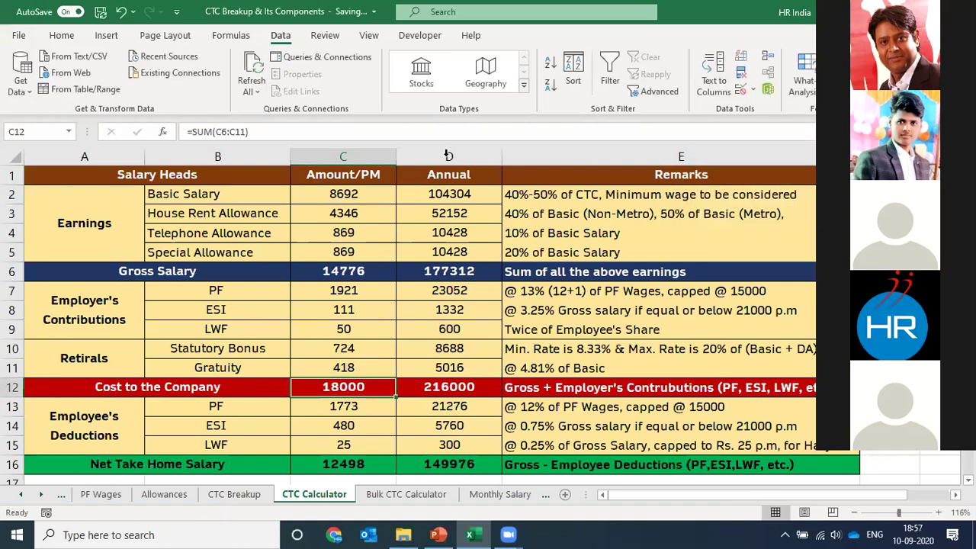
# - Clear the Basic Salary in C2, run Goal Seek to bring C12 to 60000 by changing C2, and accept the solution
pyautogui.click(353, 194)
pyautogui.press('Delete')
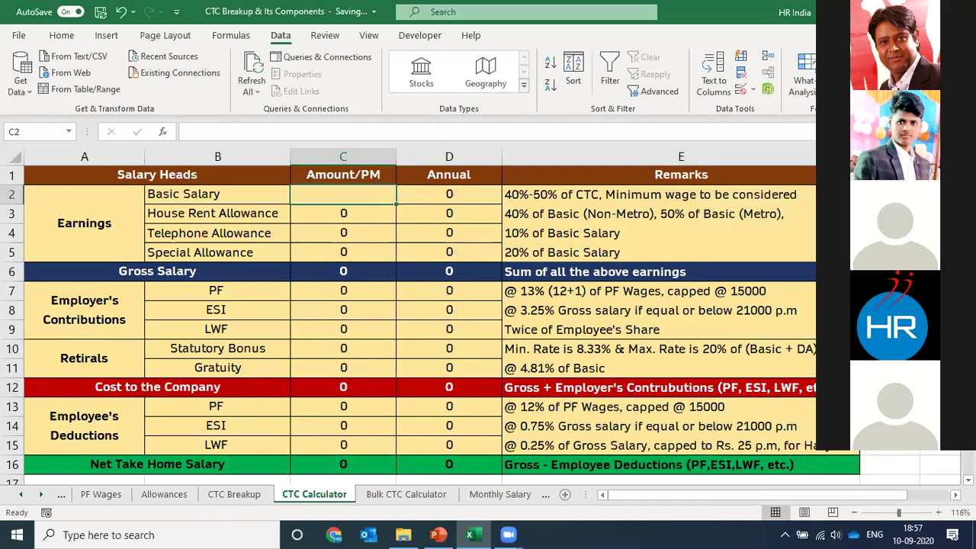
pyautogui.click(802, 76)
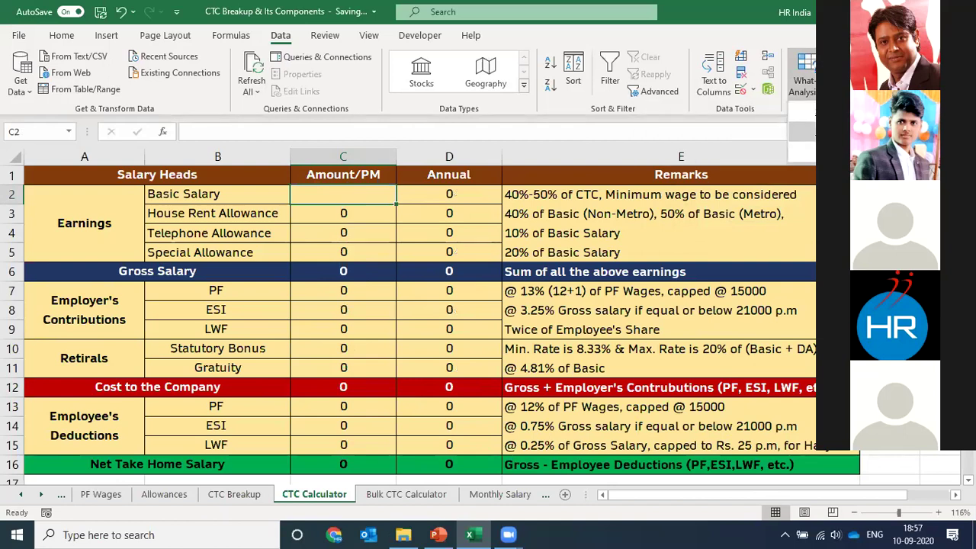
pyautogui.click(805, 131)
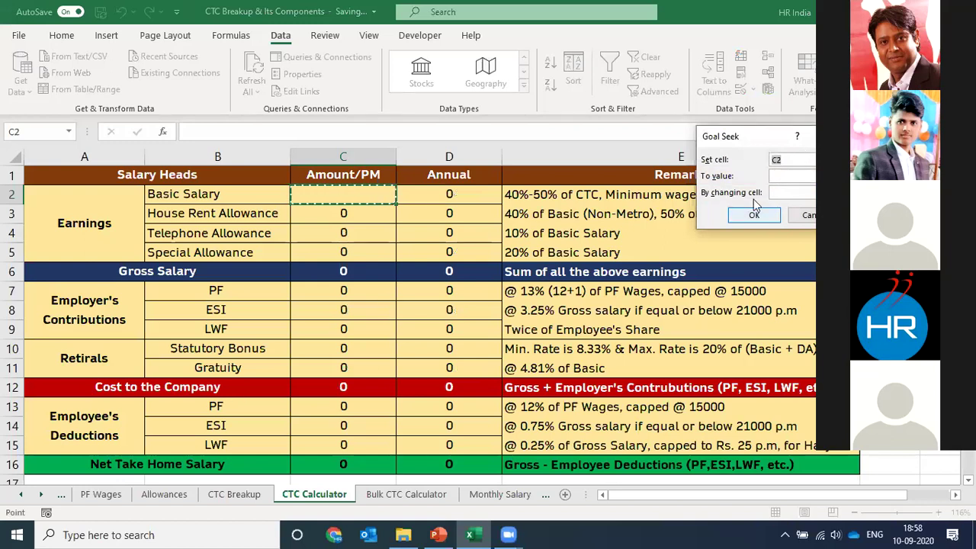
pyautogui.click(344, 387)
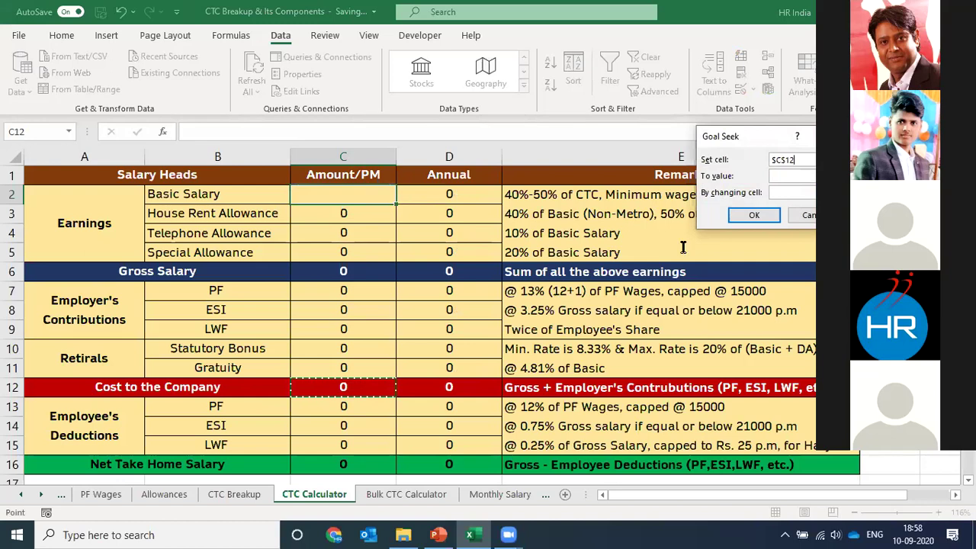
pyautogui.press('Tab')
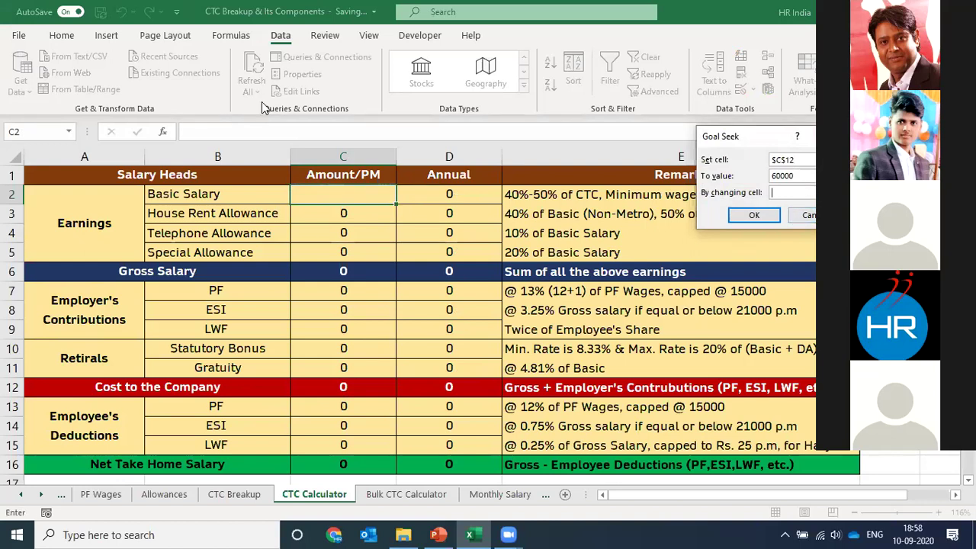
pyautogui.click(334, 195)
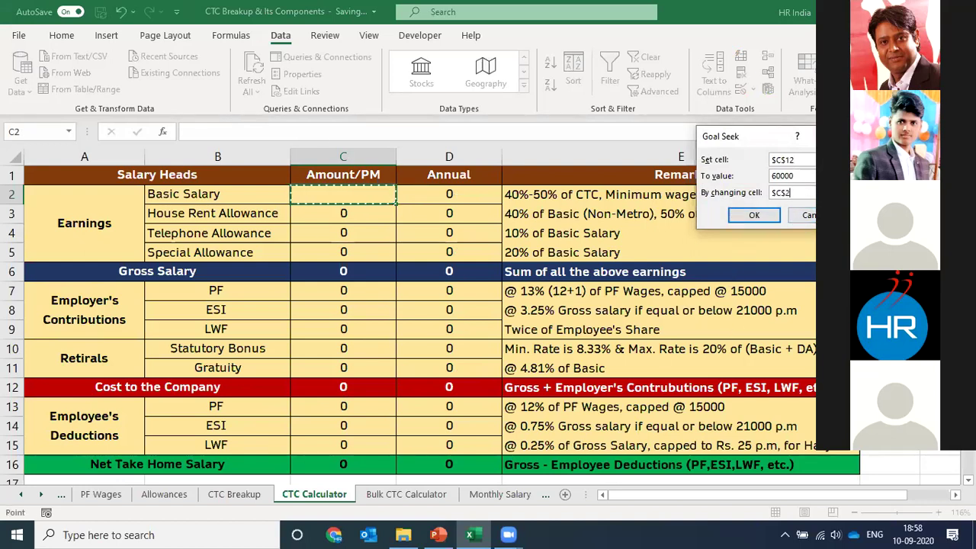
pyautogui.click(754, 215)
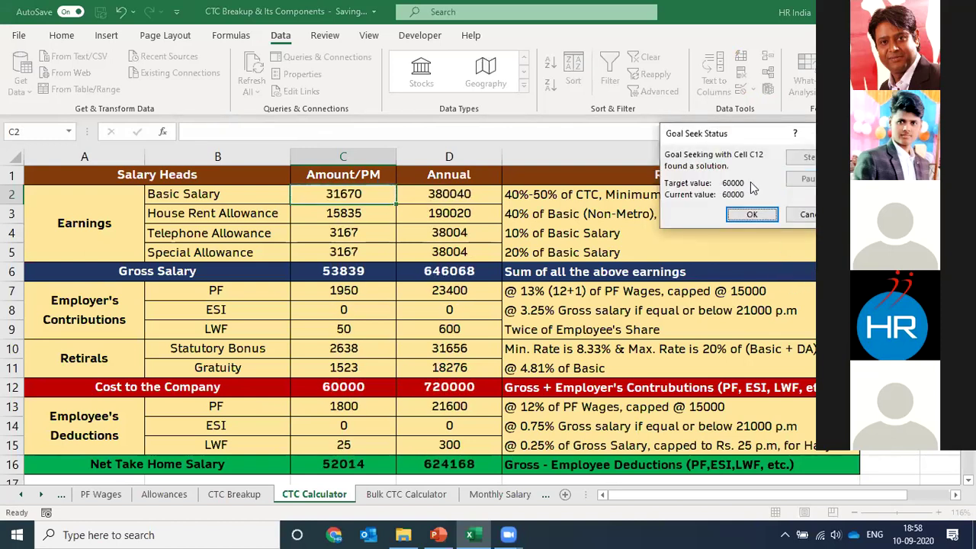
pyautogui.click(752, 214)
pyautogui.click(347, 388)
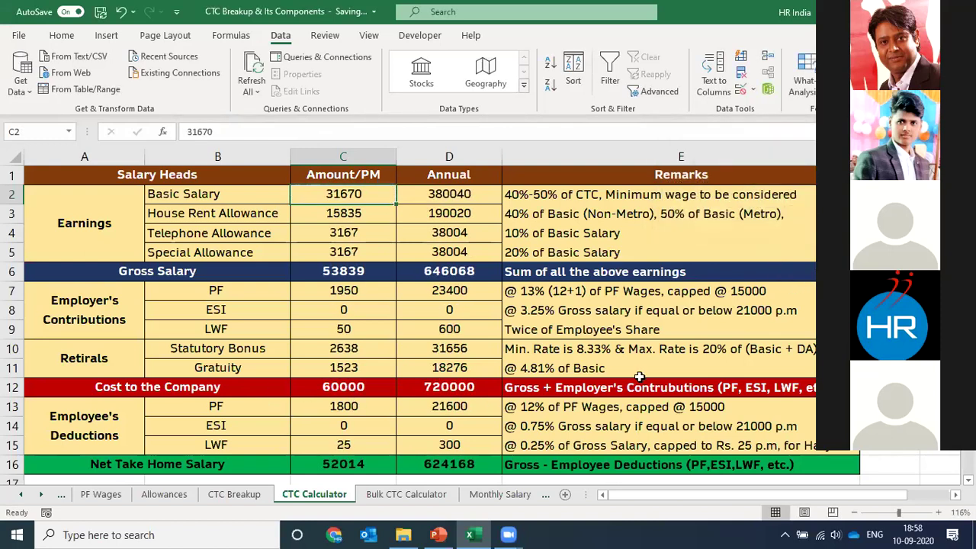
# - Clear C2 again, use Goal Seek to bring the Cost to the Company in C12 to 198751 by changing C2, and accept the result
pyautogui.click(345, 197)
pyautogui.press('Delete')
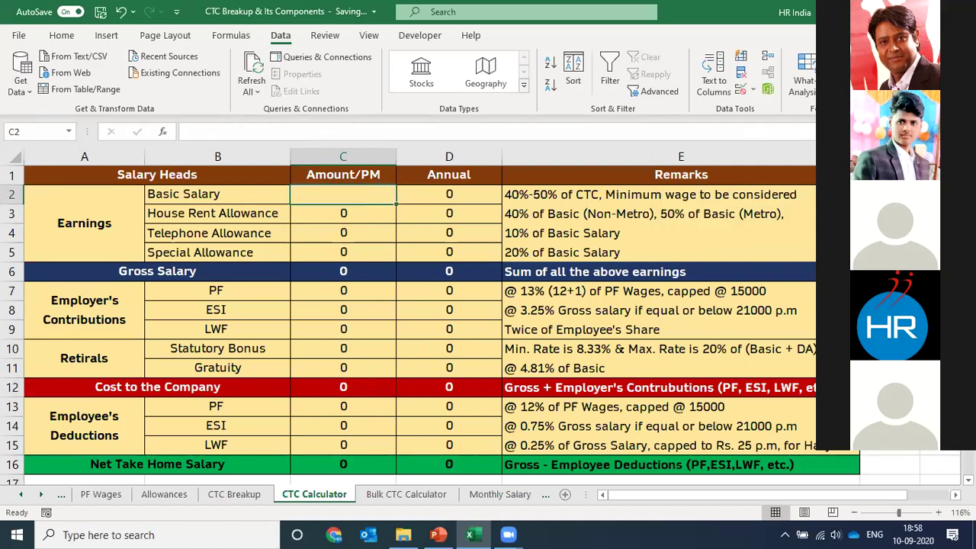
pyautogui.click(793, 101)
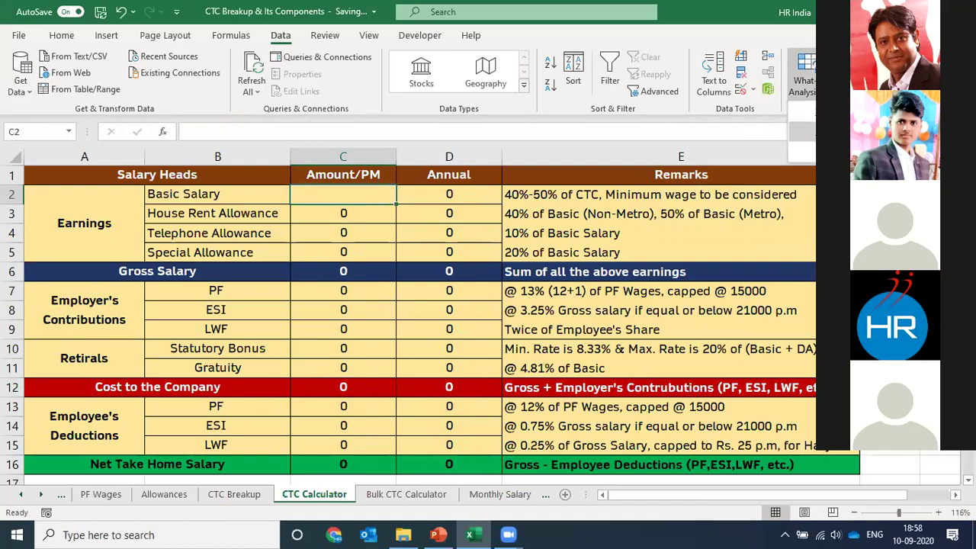
pyautogui.click(800, 131)
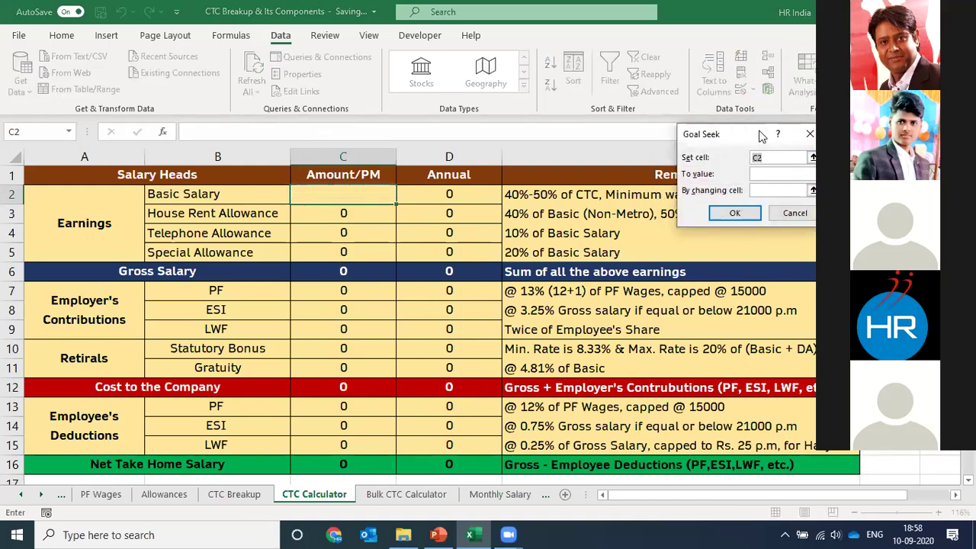
pyautogui.moveTo(762, 135); pyautogui.dragTo(831, 152)
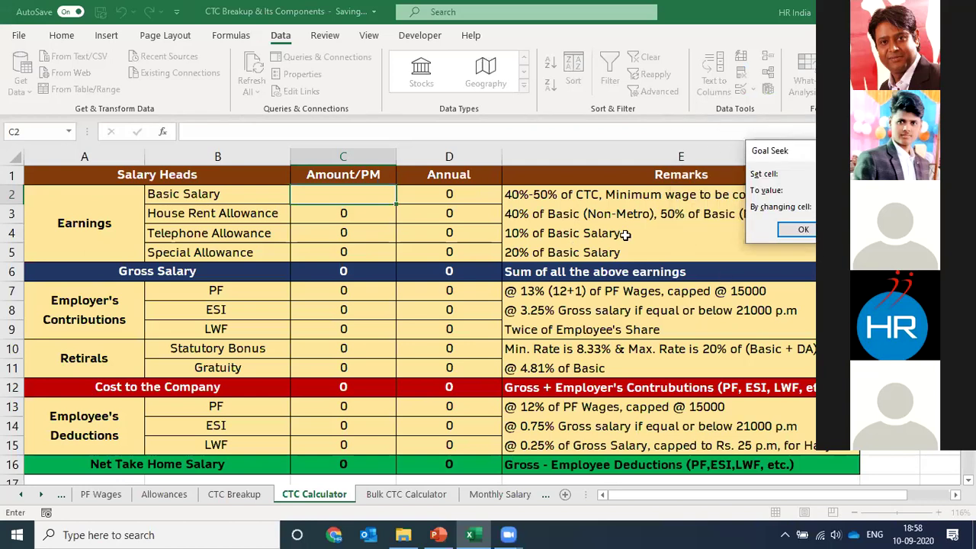
pyautogui.click(340, 391)
pyautogui.press('Tab')
pyautogui.click(356, 194)
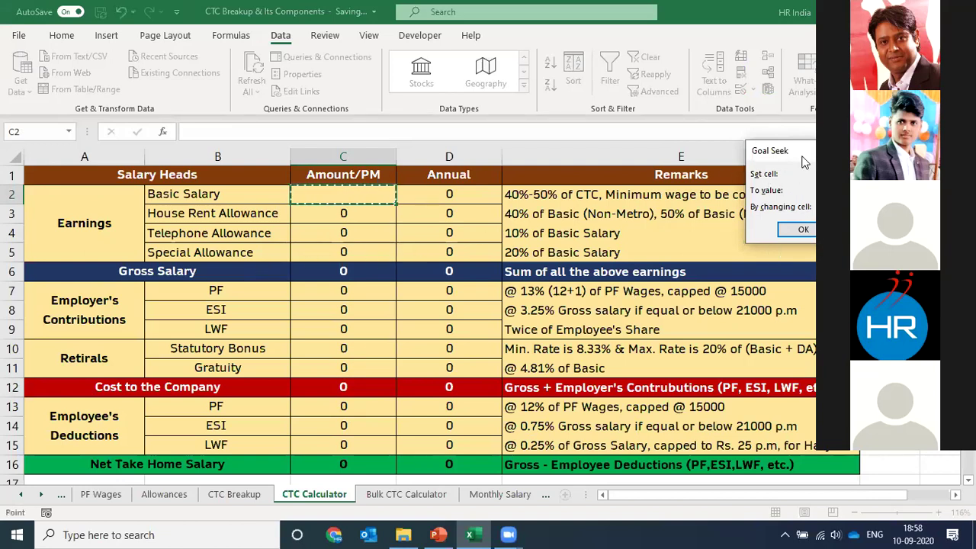
pyautogui.moveTo(806, 157); pyautogui.dragTo(814, 118)
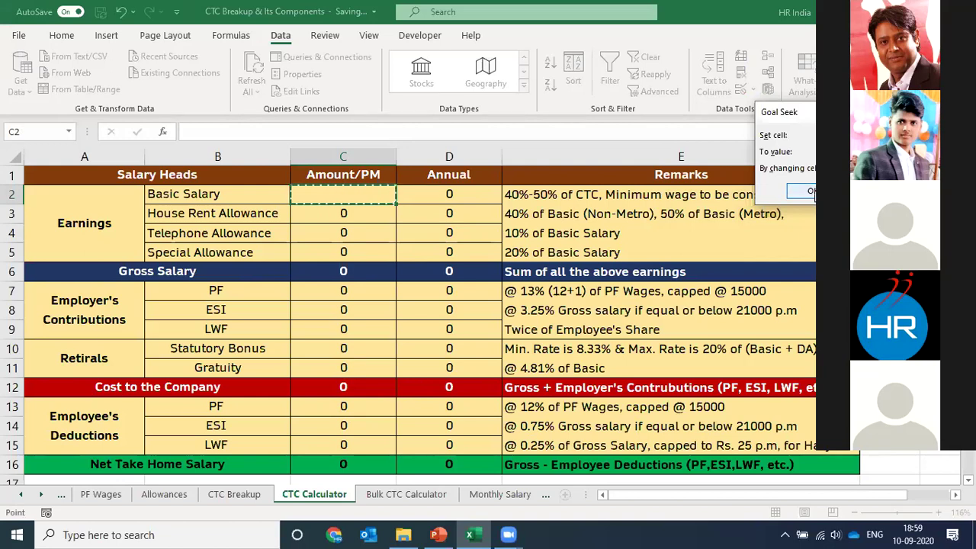
pyautogui.click(811, 192)
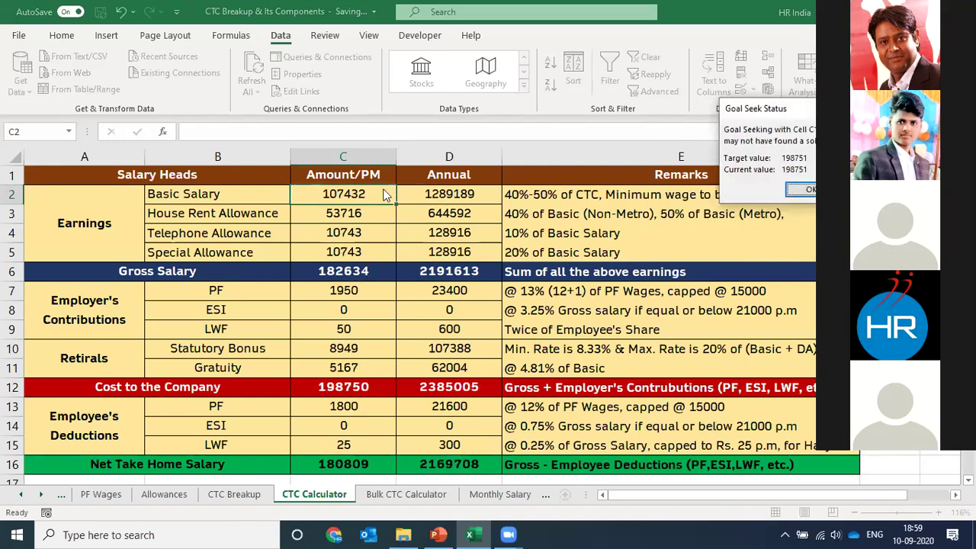
pyautogui.click(802, 190)
pyautogui.click(355, 387)
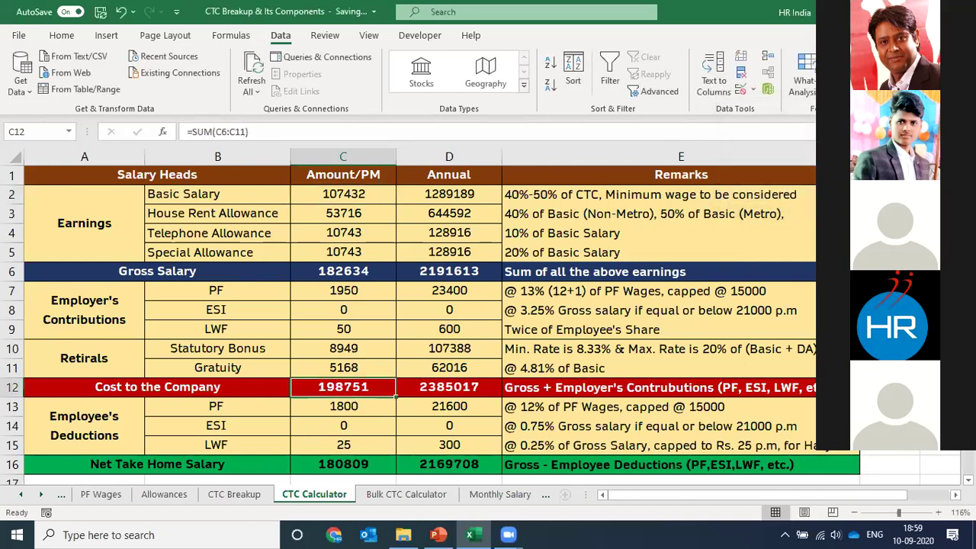
# - Examine the Amount/PM formulas for the retirals and employer contributions in column C and the House Rent Allowance remark in E3
pyautogui.press('Up')
pyautogui.press('Up')
pyautogui.press('Up')
pyautogui.press('Up')
pyautogui.press('Up')
pyautogui.press('Up')
pyautogui.press('Up')
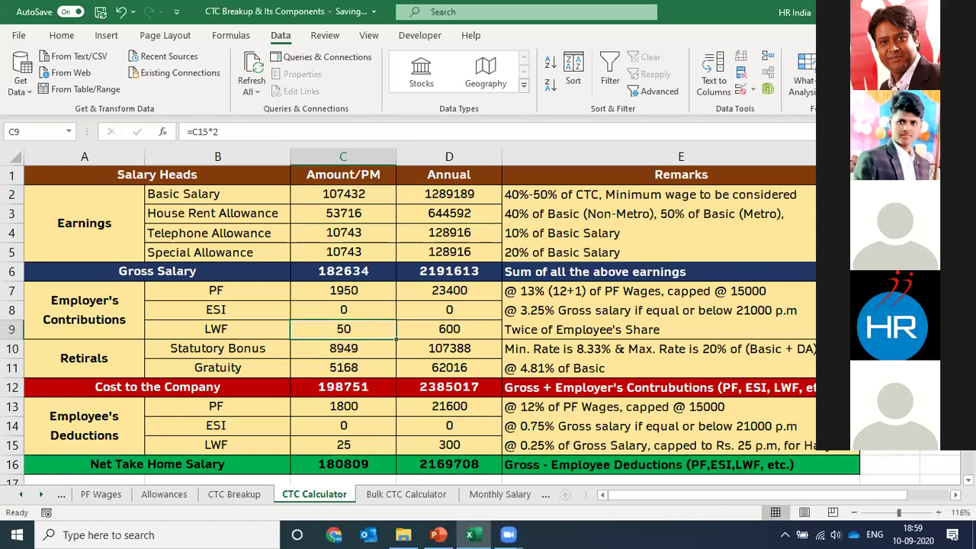
pyautogui.press('Down')
pyautogui.press('Down')
pyautogui.press('Down')
pyautogui.press('Down')
pyautogui.press('Down')
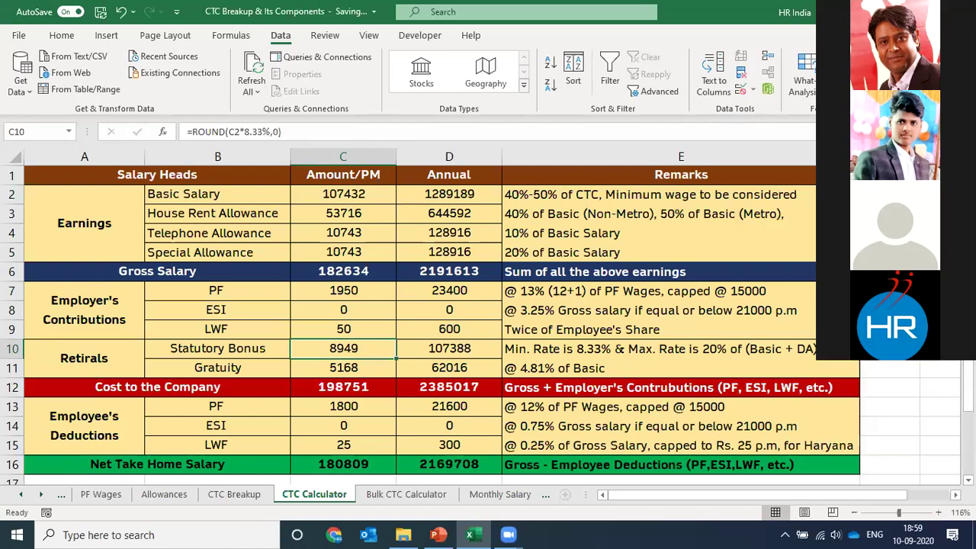
pyautogui.click(523, 213)
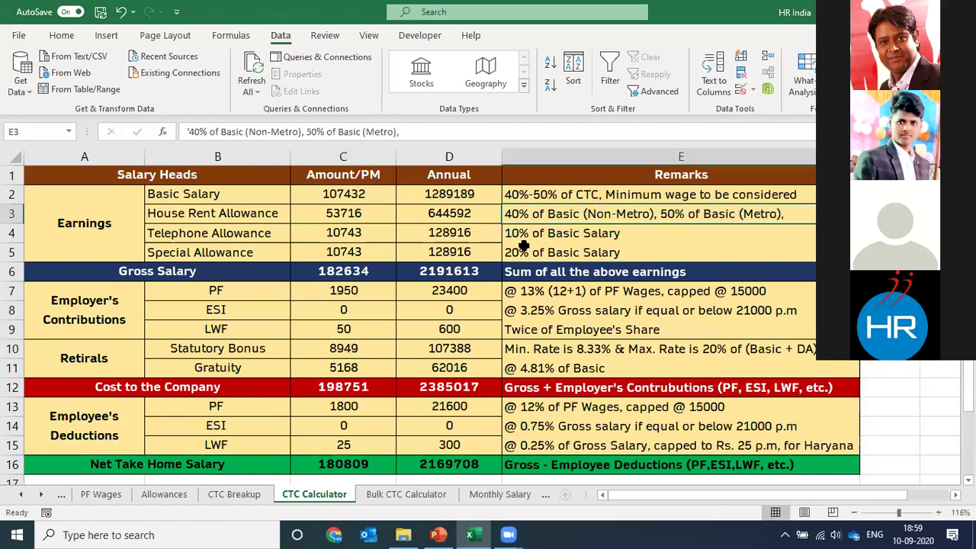
# - Clear the Basic Salary in C2 and go to the CTC Breakup sheet
pyautogui.click(358, 191)
pyautogui.press('Delete')
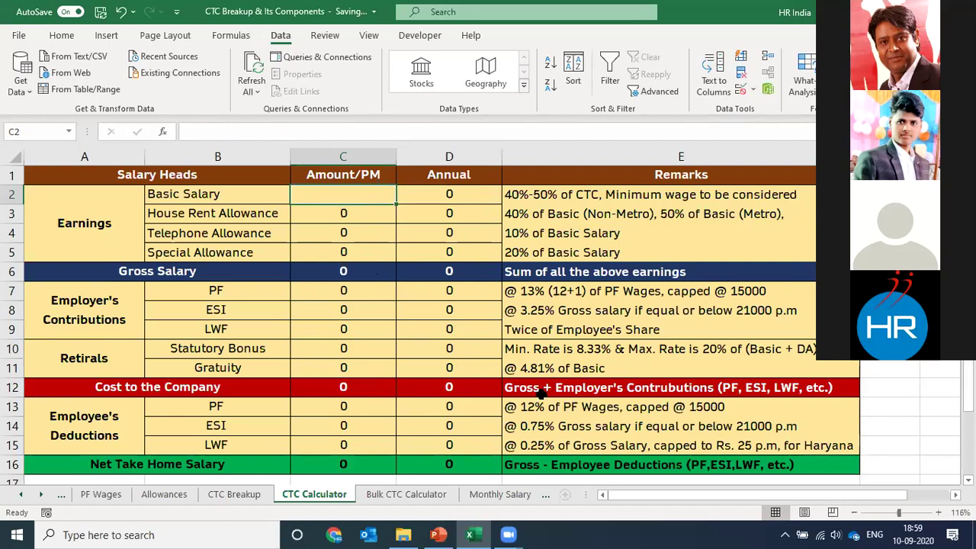
pyautogui.click(174, 494)
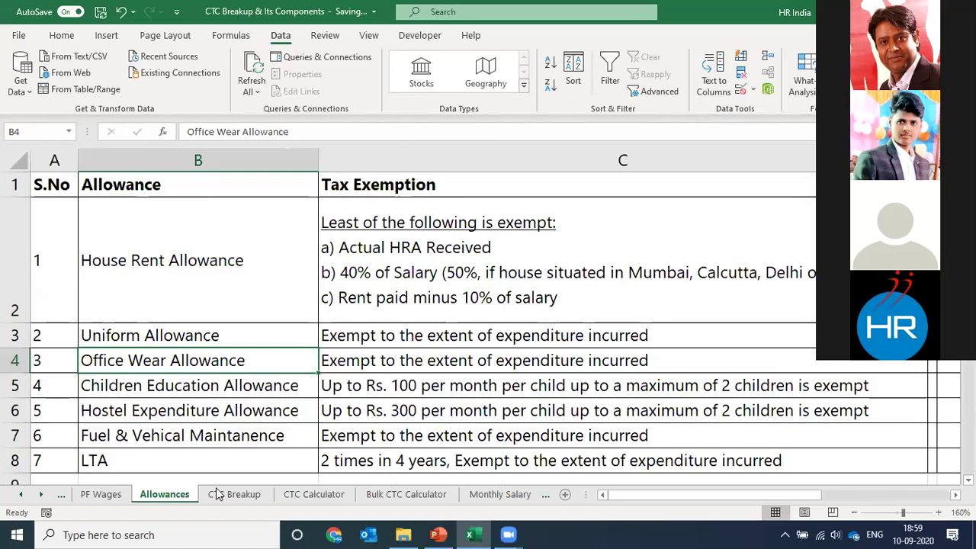
pyautogui.click(233, 494)
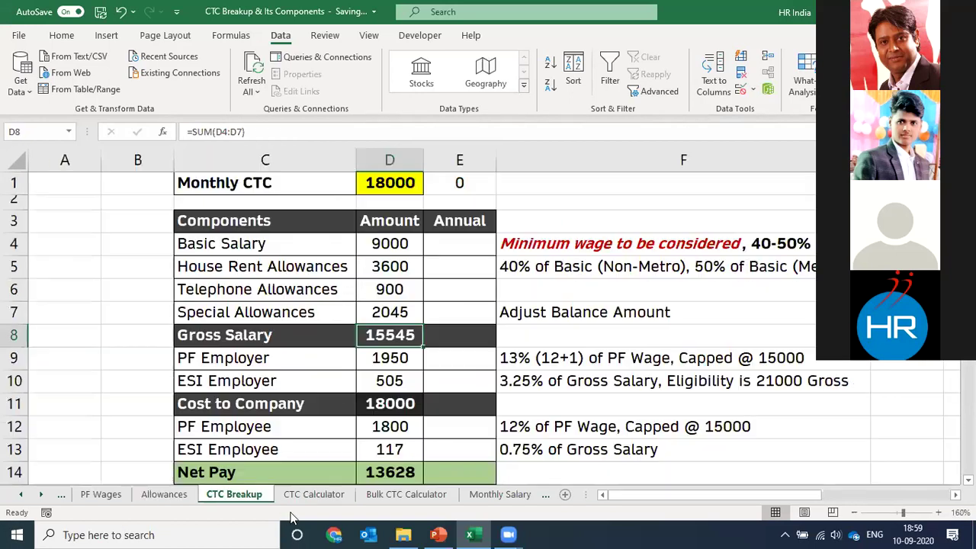
# - Inspect the manual adjustments in the Special Allowances formula in D7 without changing them, and clear the cell
pyautogui.click(403, 312)
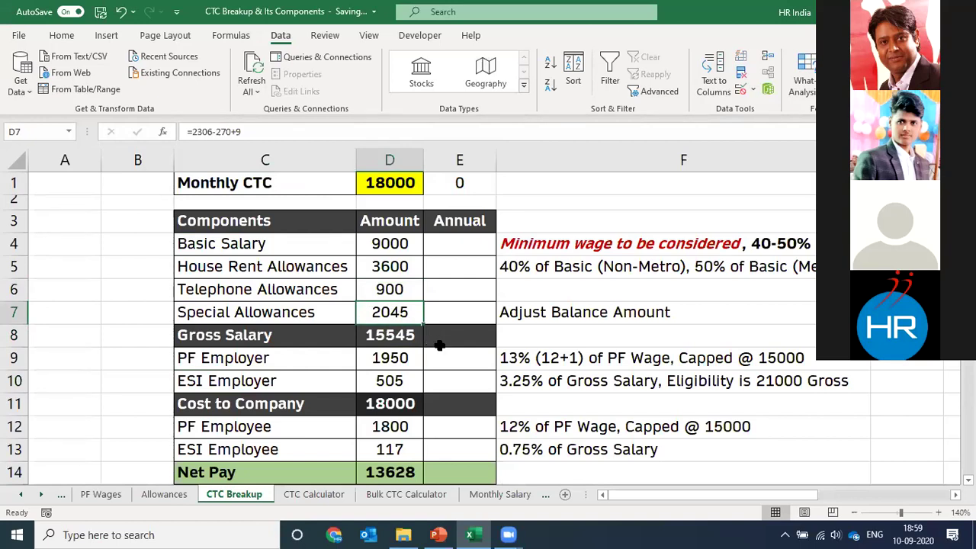
pyautogui.click(408, 402)
pyautogui.moveTo(385, 314); pyautogui.dragTo(397, 337)
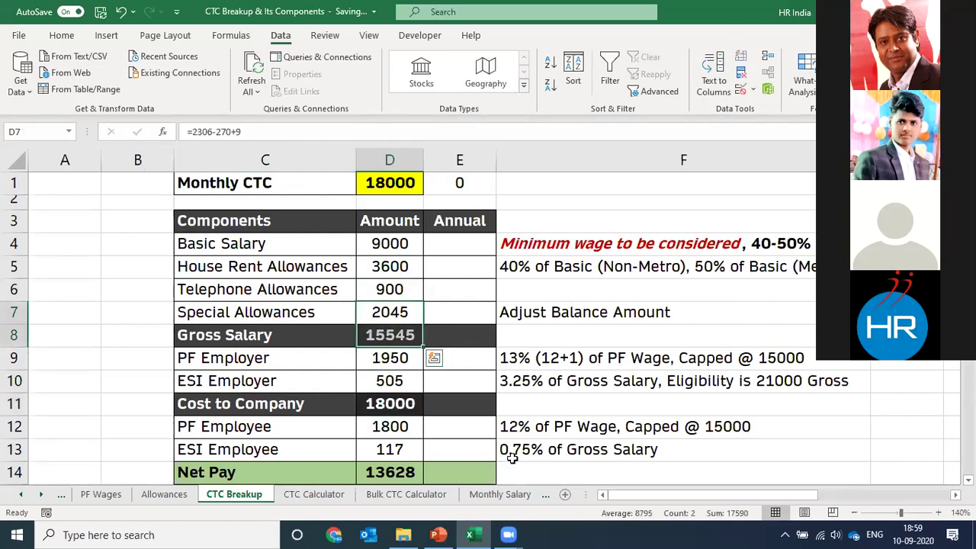
pyautogui.hotkey('shift', 'Up')
pyautogui.press('F2')
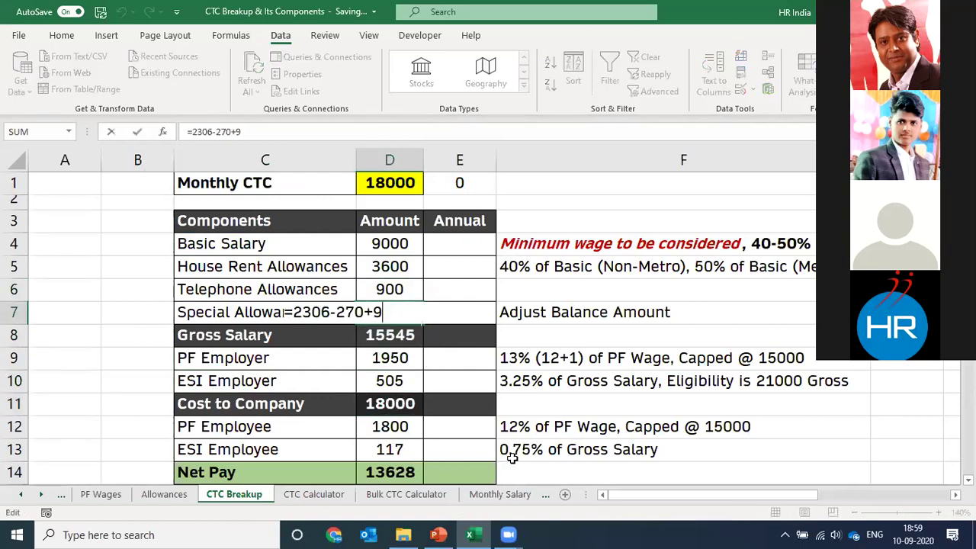
pyautogui.hotkey('shift', 'Left')
pyautogui.hotkey('shift', 'Left')
pyautogui.hotkey('shift', 'Left')
pyautogui.hotkey('shift', 'Left')
pyautogui.hotkey('shift', 'Left')
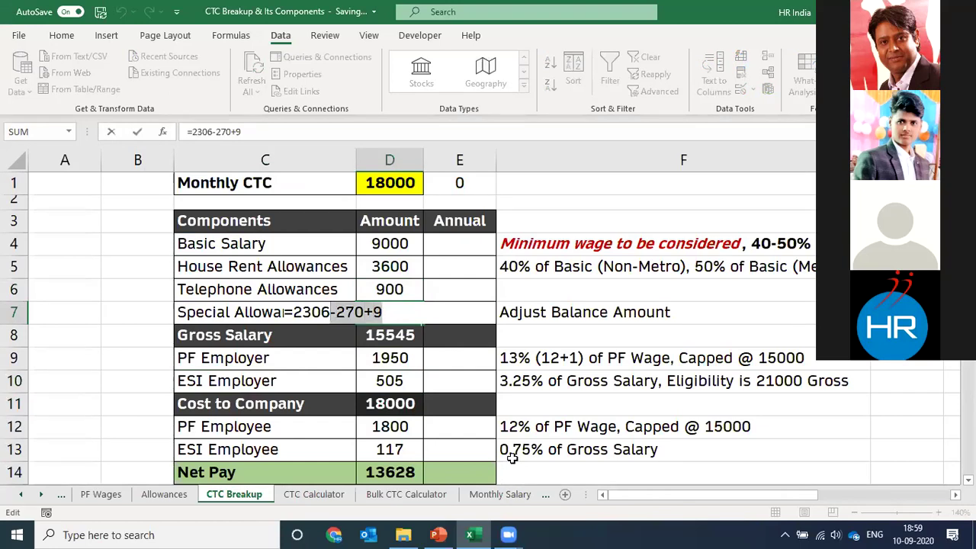
pyautogui.press('Escape')
pyautogui.press('Delete')
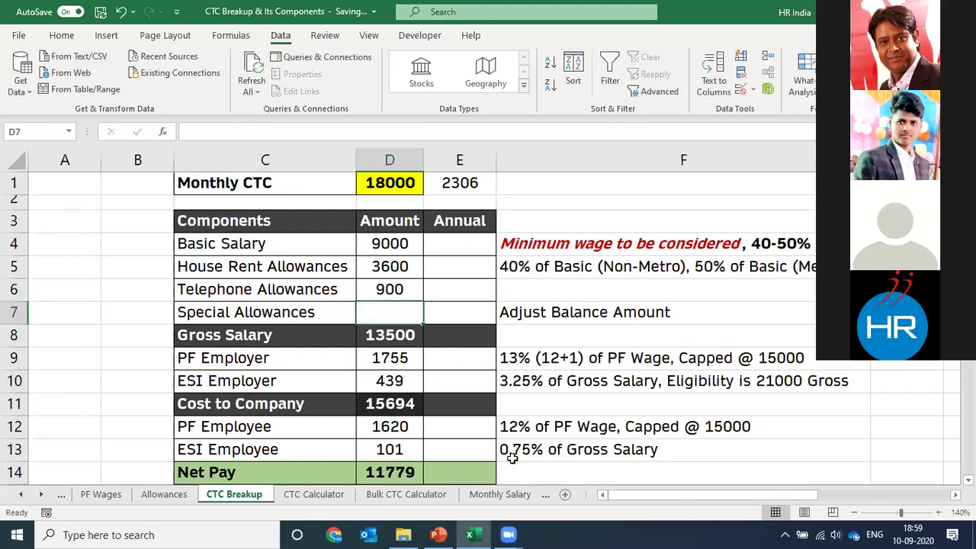
# - Review the salary component rows of the breakup table and the Special Allowances remark in F7
pyautogui.press('Up')
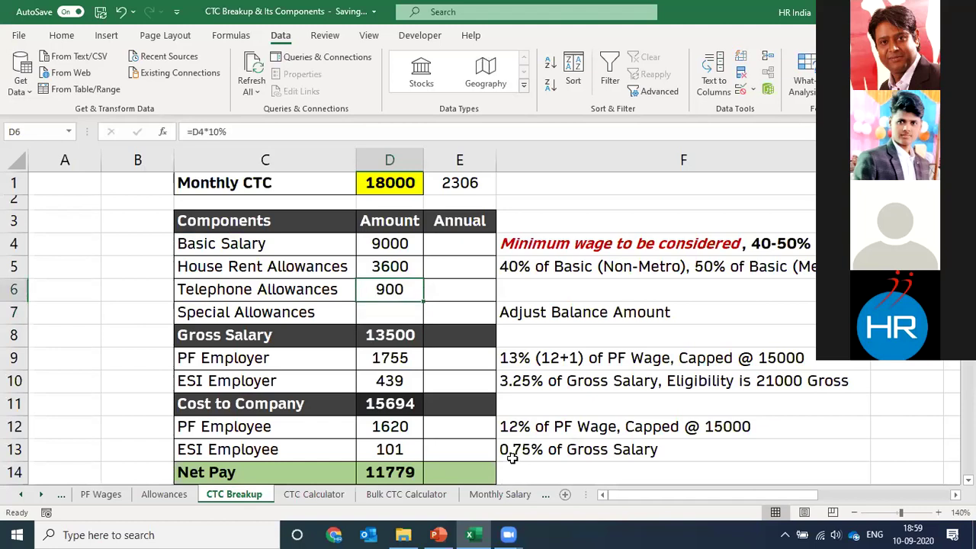
pyautogui.press('Down')
pyautogui.press('Down')
pyautogui.press('Up')
pyautogui.press('Up')
pyautogui.press('Left')
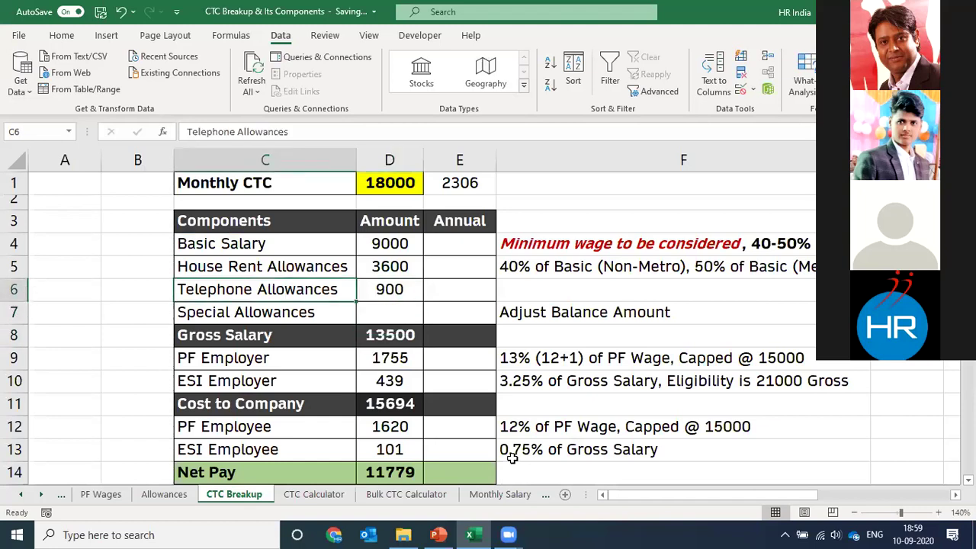
pyautogui.press('Down')
pyautogui.press('Up')
pyautogui.press('Up')
pyautogui.press('Up')
pyautogui.press('Up')
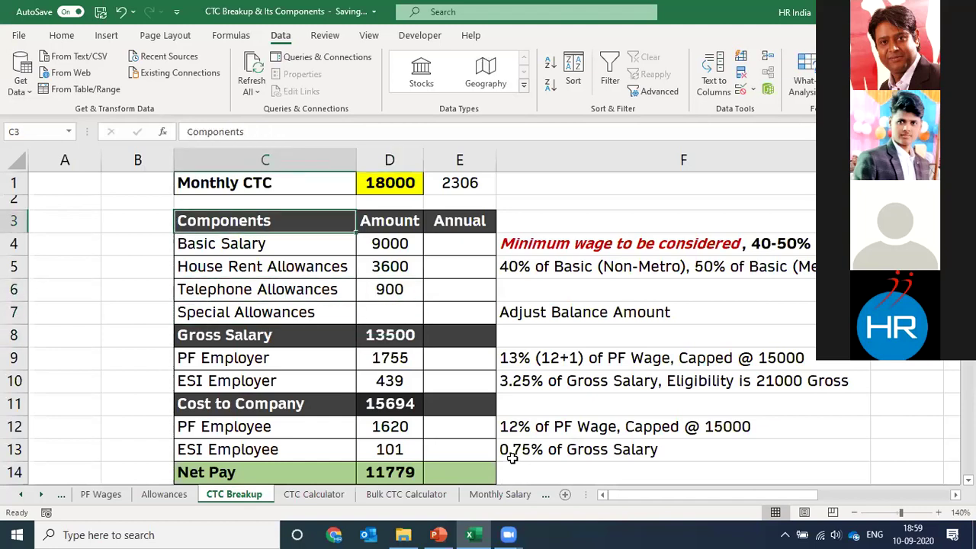
pyautogui.hotkey('ctrl', 'shift', 'Down')
pyautogui.hotkey('ctrl', 'shift', 'Right')
pyautogui.click(510, 313)
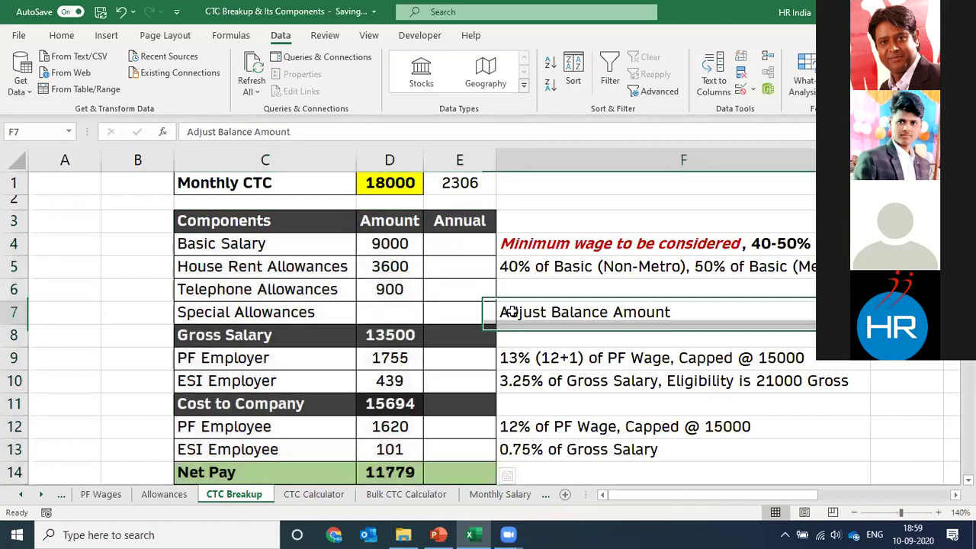
# - Compare the Monthly CTC in D1 with the Cost to Company in D11 and check the difference formula in E1
pyautogui.click(388, 184)
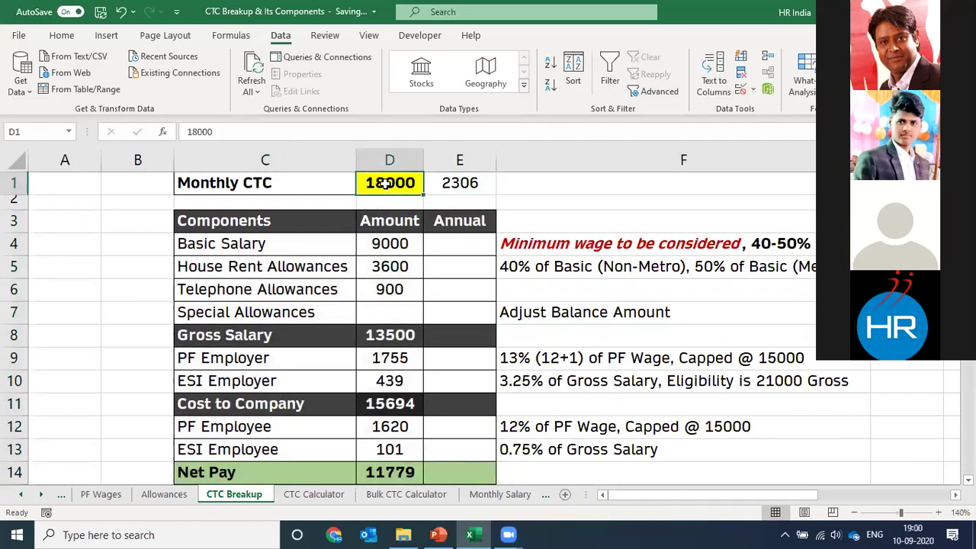
pyautogui.click(387, 405)
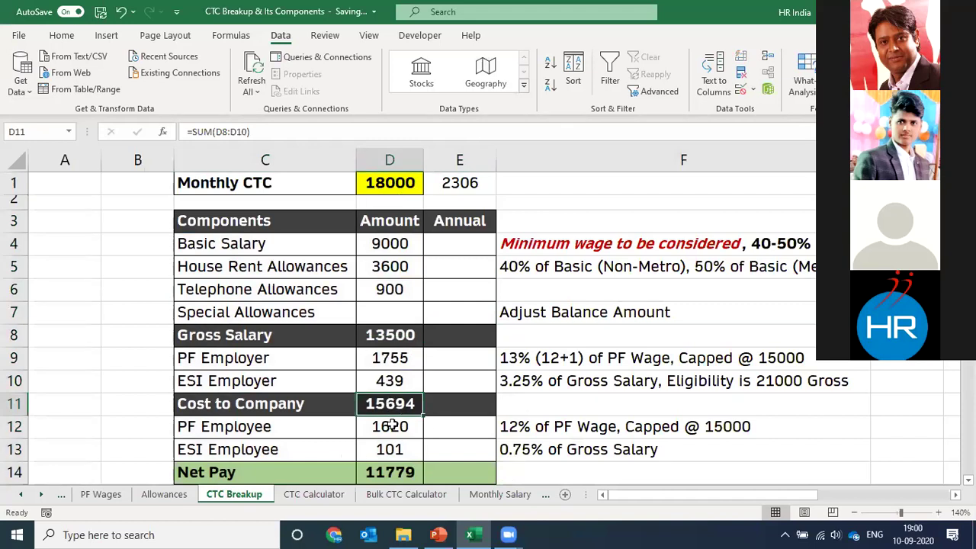
pyautogui.click(399, 309)
pyautogui.click(458, 188)
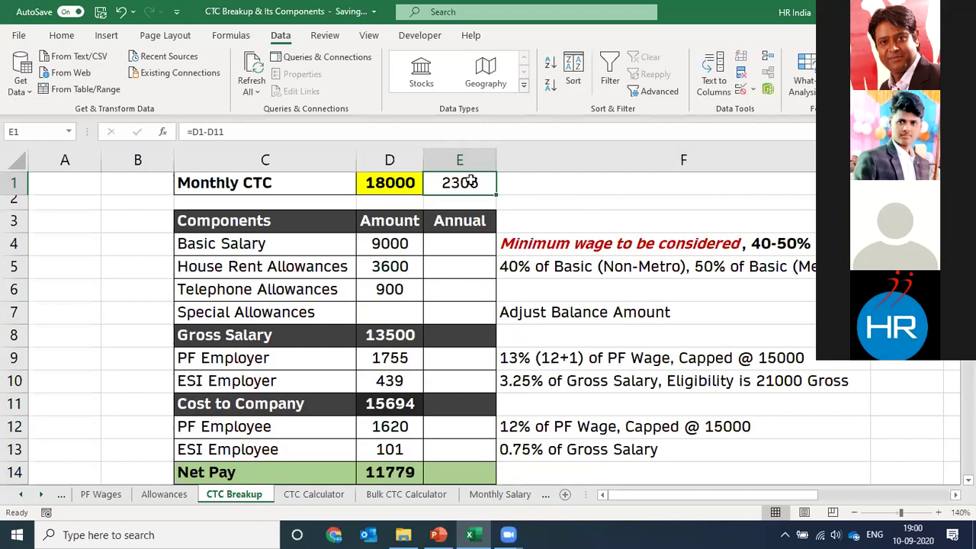
pyautogui.click(291, 307)
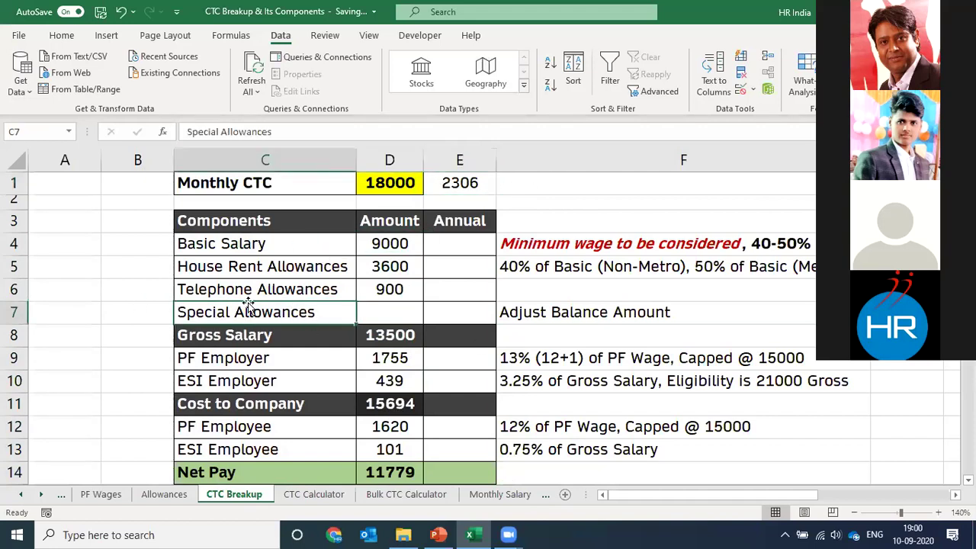
# - Enter 2306 as the Special Allowances amount in D7 of the CTC Breakup sheet
pyautogui.click(13, 313)
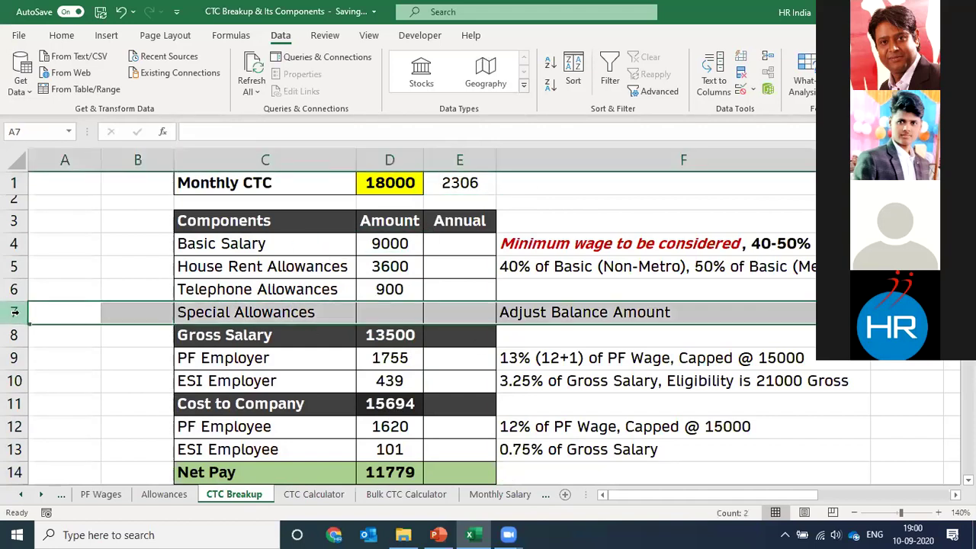
pyautogui.click(397, 315)
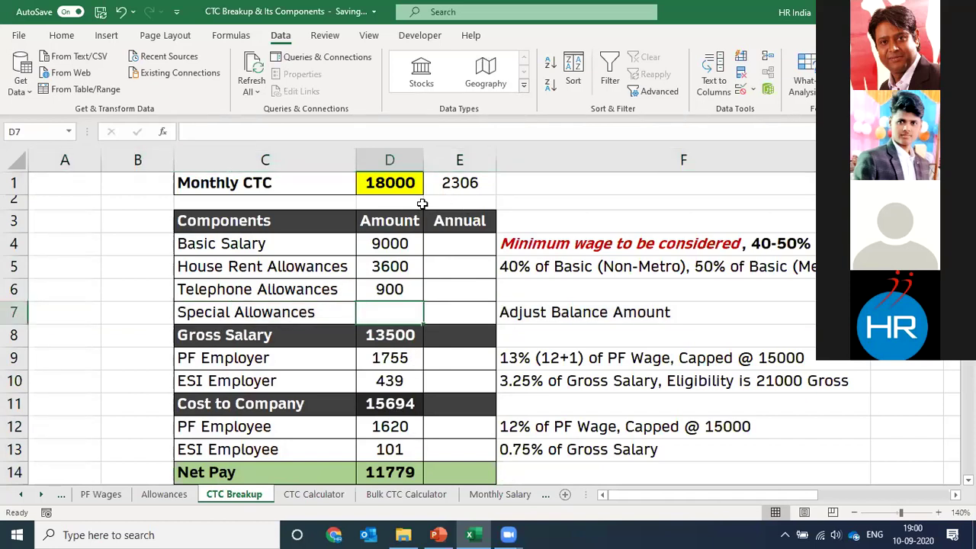
pyautogui.click(405, 183)
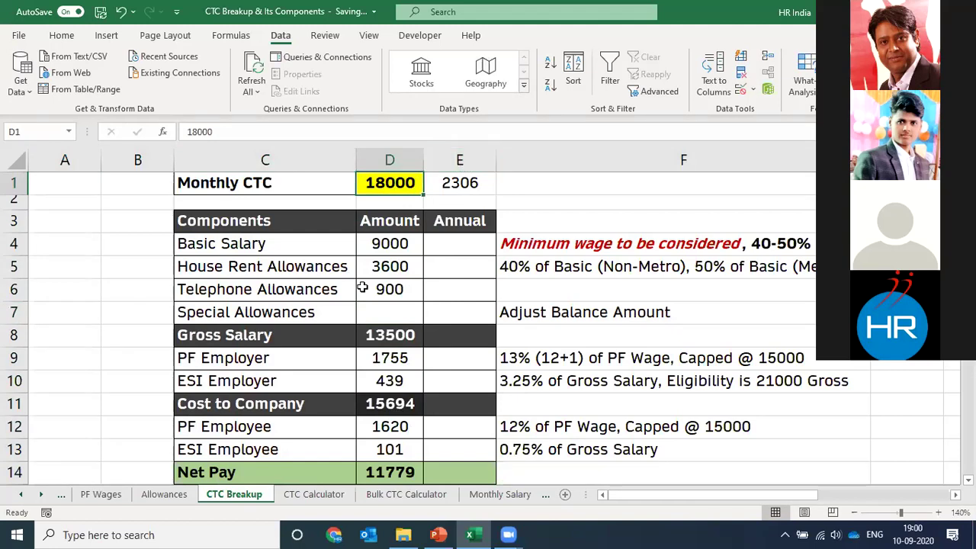
pyautogui.click(392, 316)
pyautogui.write('2306')
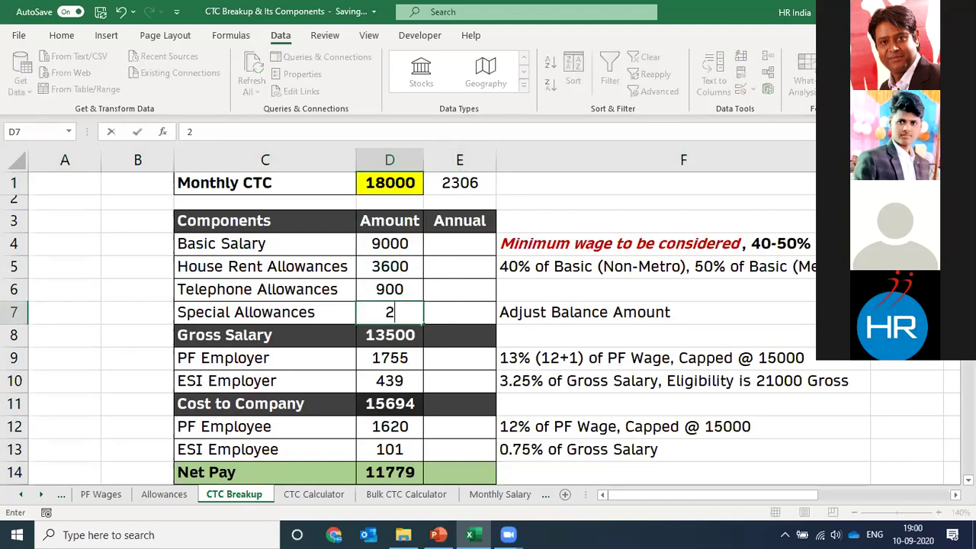
pyautogui.press('Return')
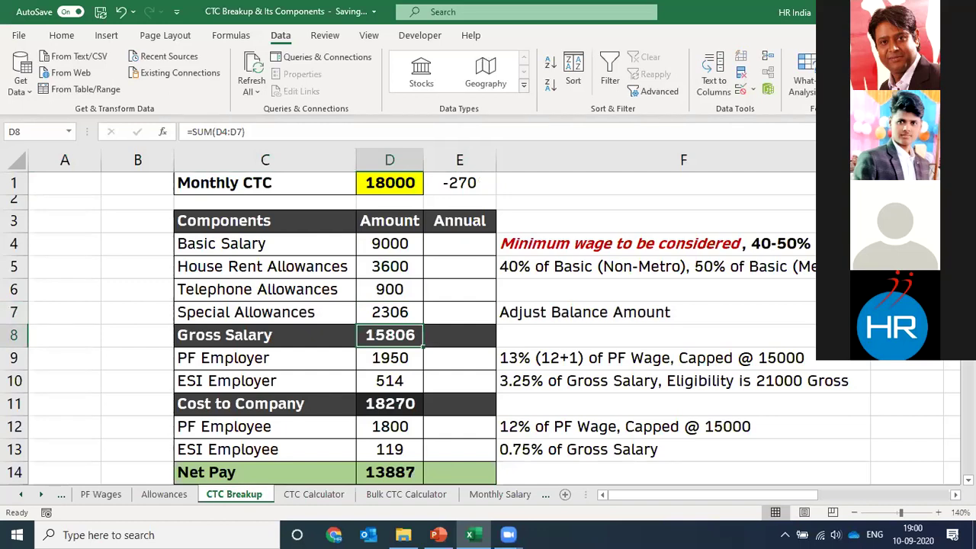
# - Check the CTC difference in E1 against the Special Allowances, the earnings in D4:D7 and the PF and ESI formulas
pyautogui.click(451, 188)
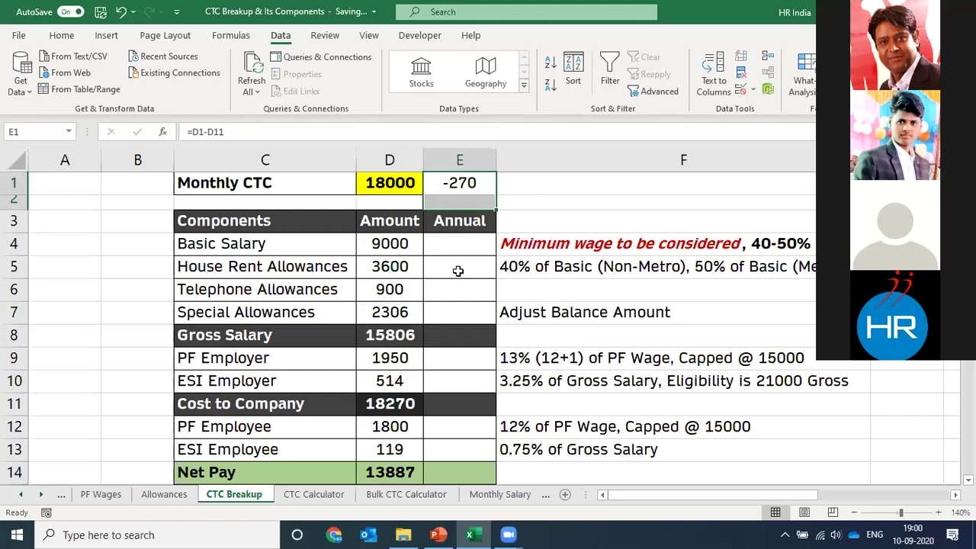
pyautogui.moveTo(469, 241); pyautogui.dragTo(463, 190)
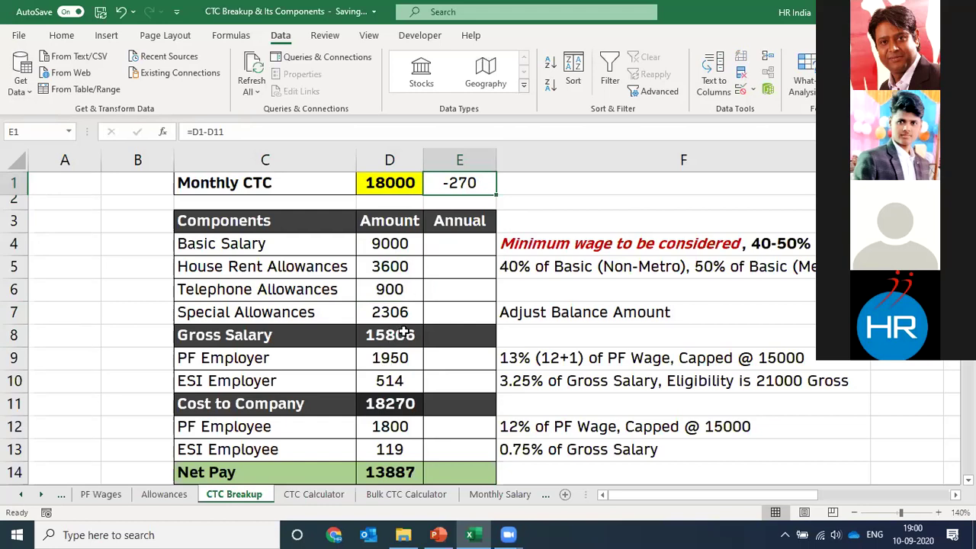
pyautogui.click(395, 308)
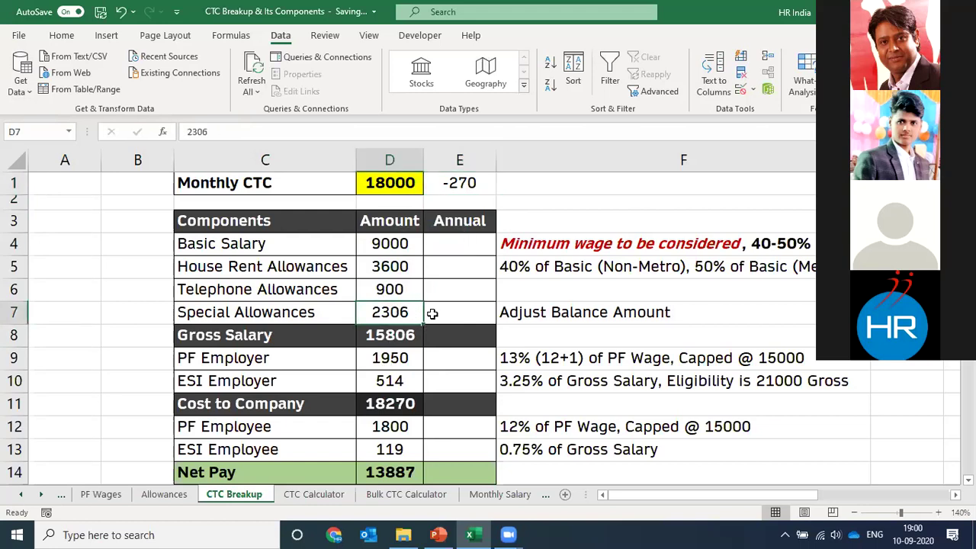
pyautogui.click(387, 360)
pyautogui.click(406, 383)
pyautogui.click(415, 429)
pyautogui.click(402, 450)
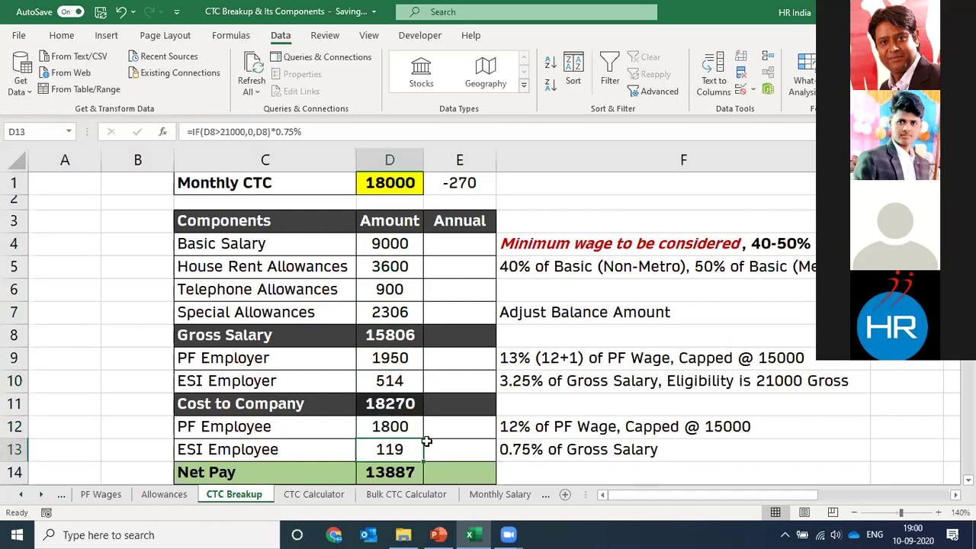
pyautogui.moveTo(405, 313); pyautogui.dragTo(398, 239)
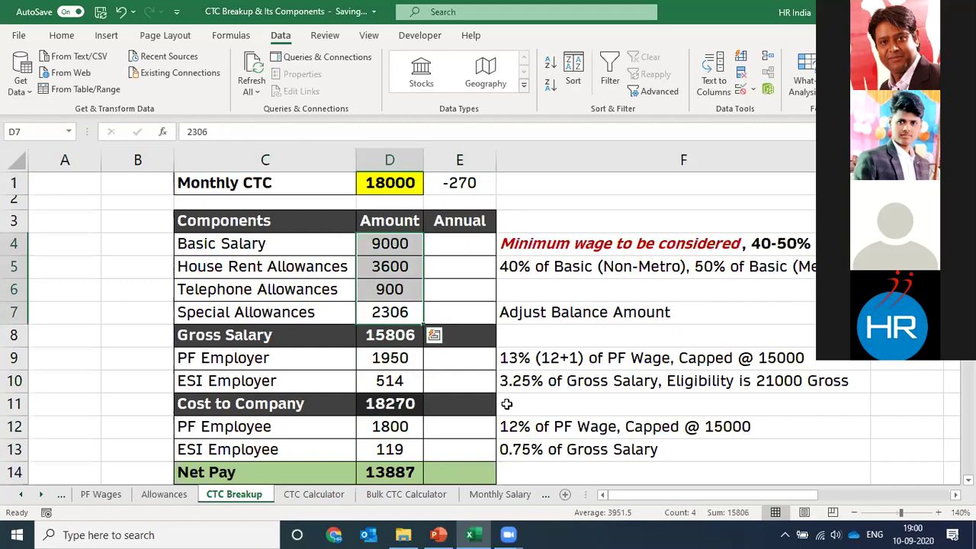
pyautogui.click(430, 299)
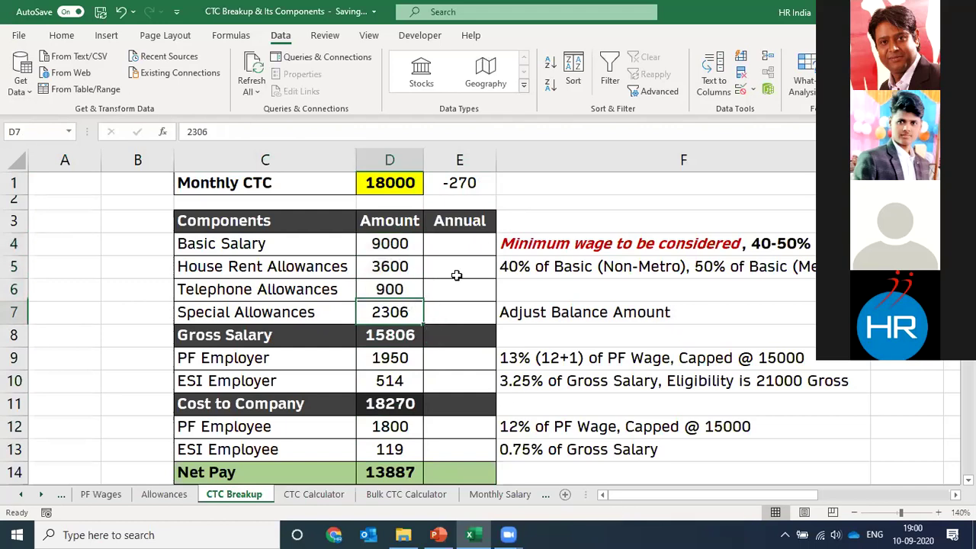
pyautogui.click(474, 190)
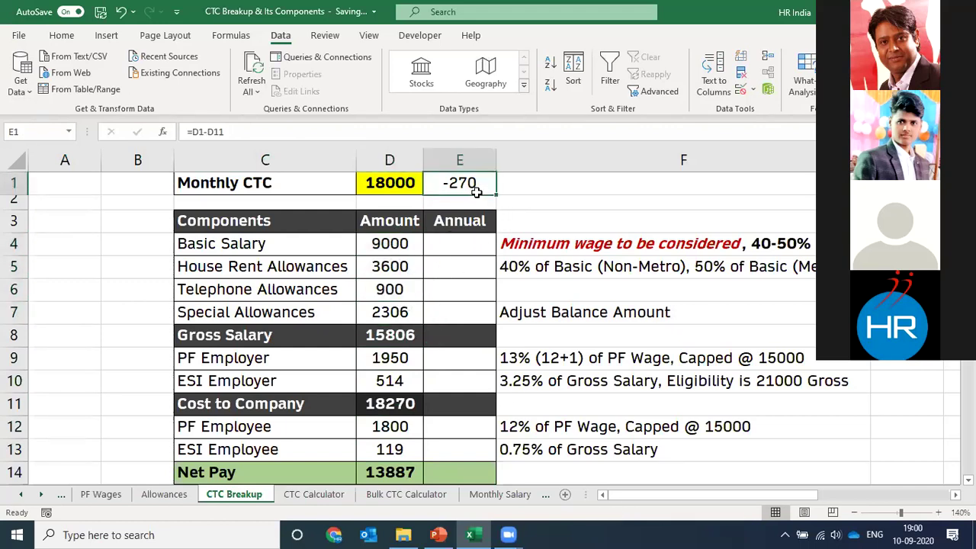
pyautogui.click(392, 311)
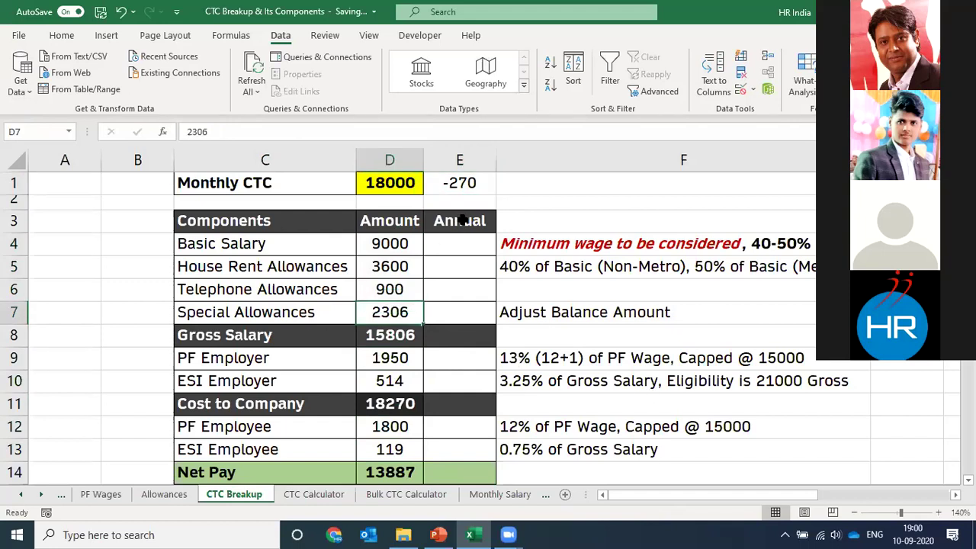
pyautogui.click(456, 180)
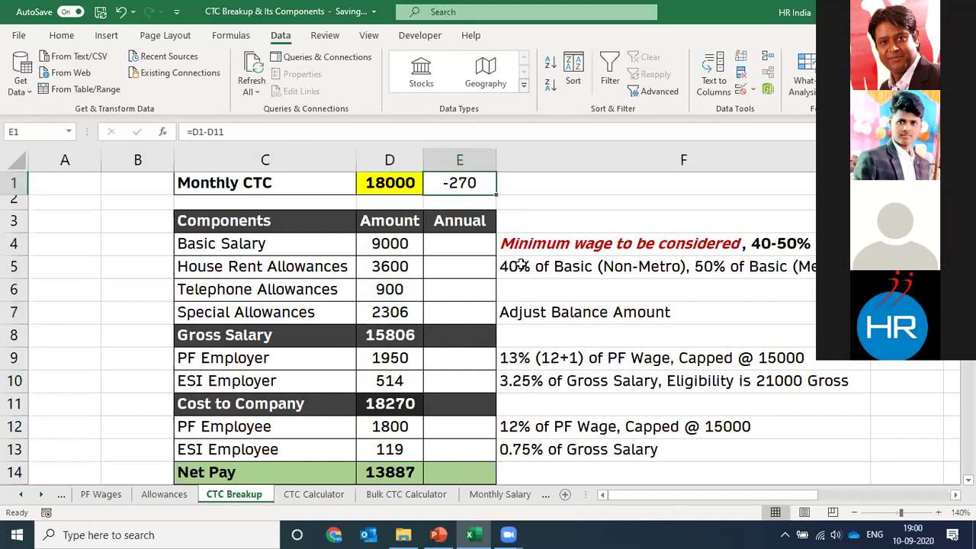
# - Change the Special Allowances in D7 to the formula =2306-270
pyautogui.click(368, 316)
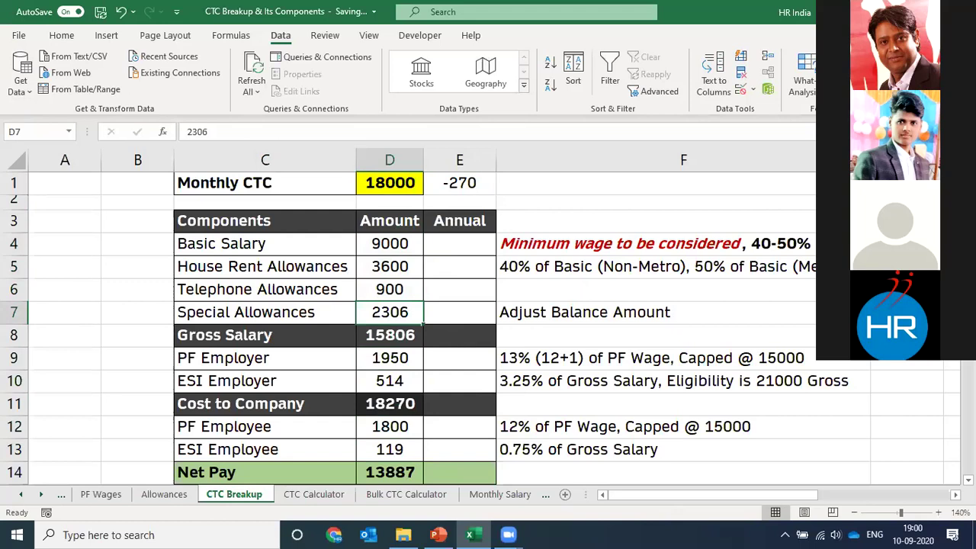
pyautogui.press('F2')
pyautogui.press('Home')
pyautogui.write('+2306')
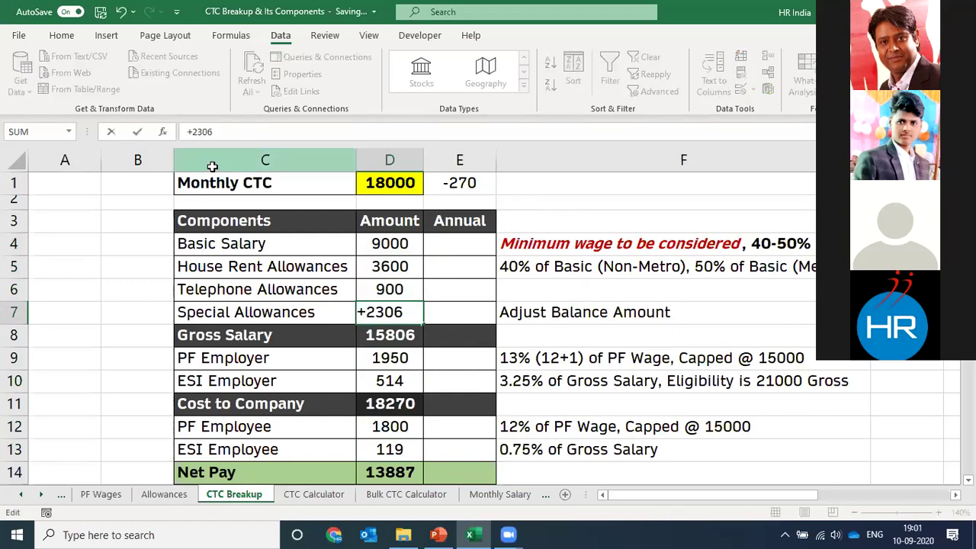
pyautogui.write('-270')
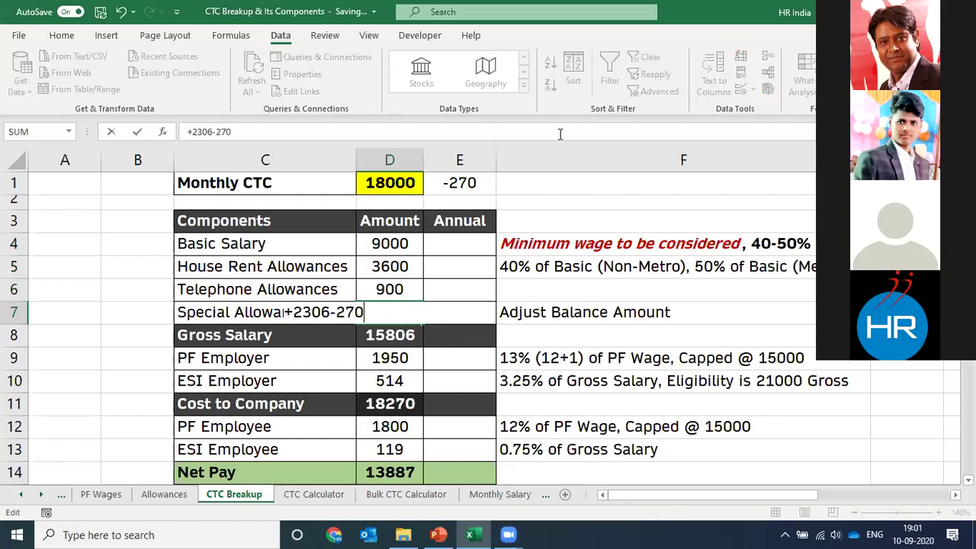
pyautogui.hotkey('ctrl', 'Return')
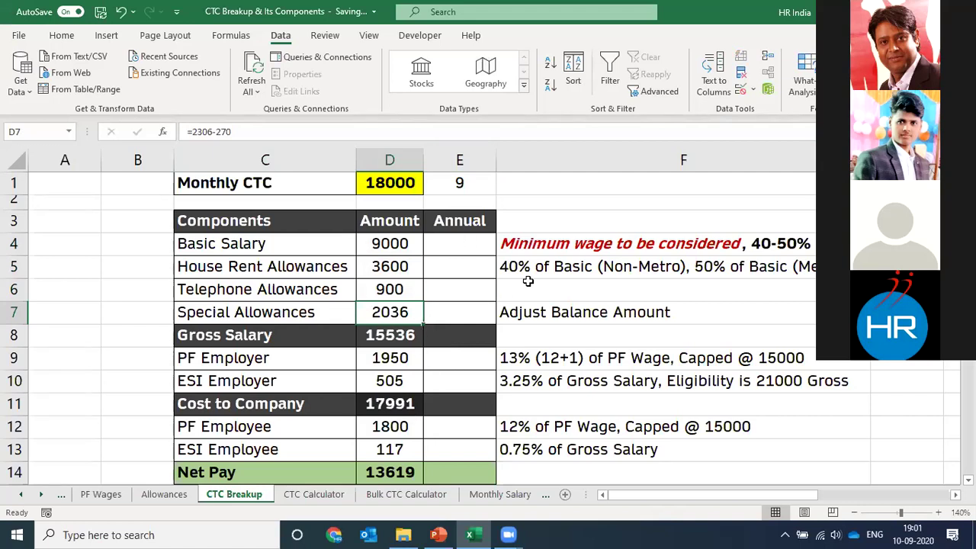
# - Extend the Special Allowances formula in D7 to =2306-270+9 and check the difference in E1
pyautogui.press('F2')
pyautogui.write('+9')
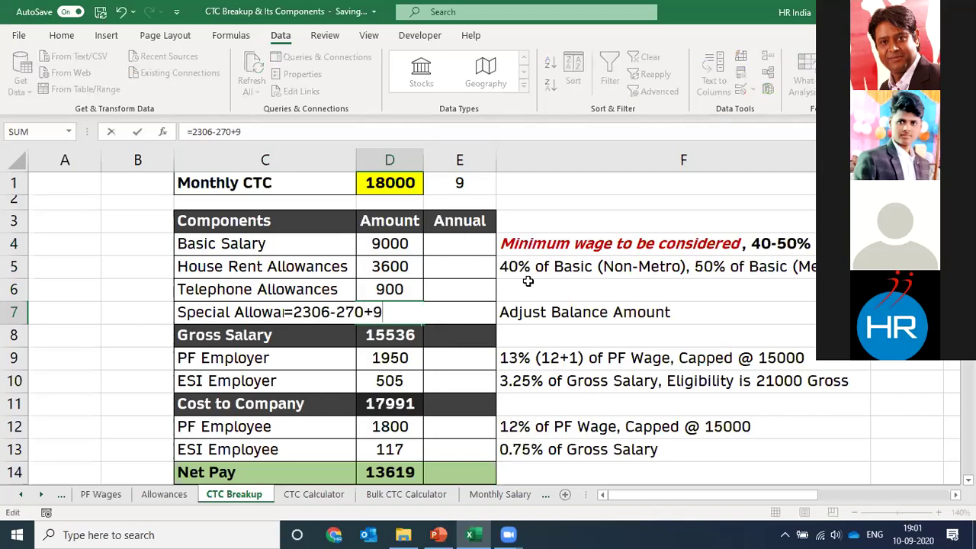
pyautogui.press('Return')
pyautogui.moveTo(448, 185); pyautogui.dragTo(459, 221)
pyautogui.hotkey('shift', 'Up')
pyautogui.hotkey('shift', 'Up')
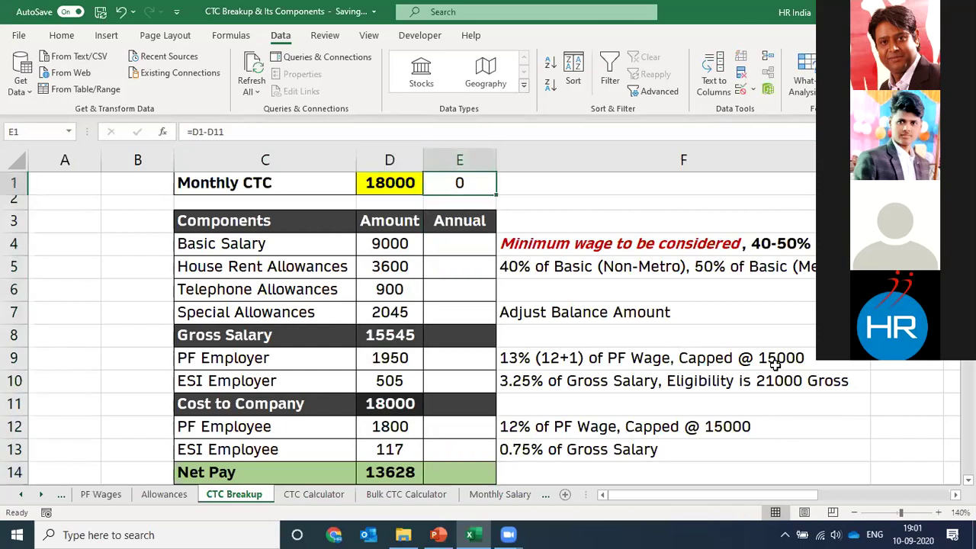
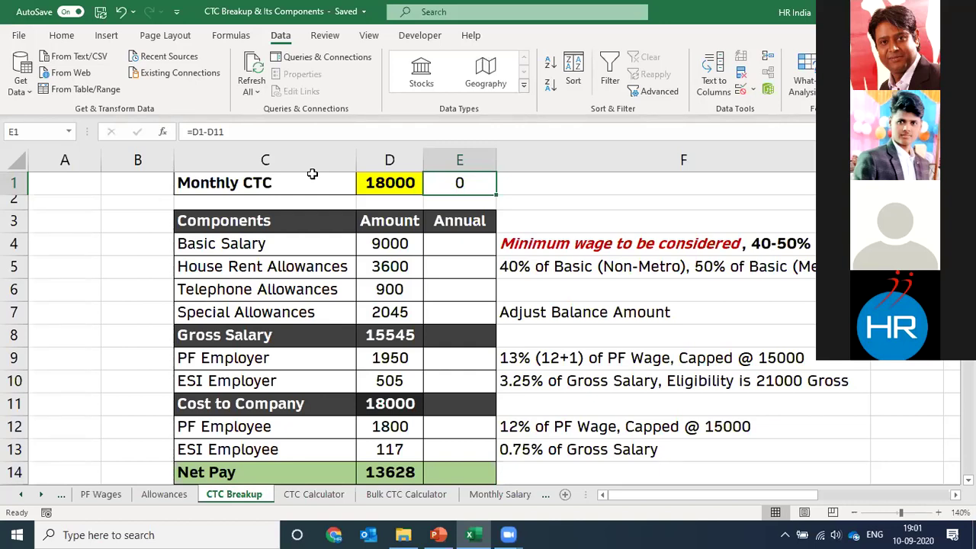
# - Review the CTC Calculator sheet and compare it with the Bulk CTC Calculator sheet
pyautogui.hotkey('ctrl', 'pagedown')
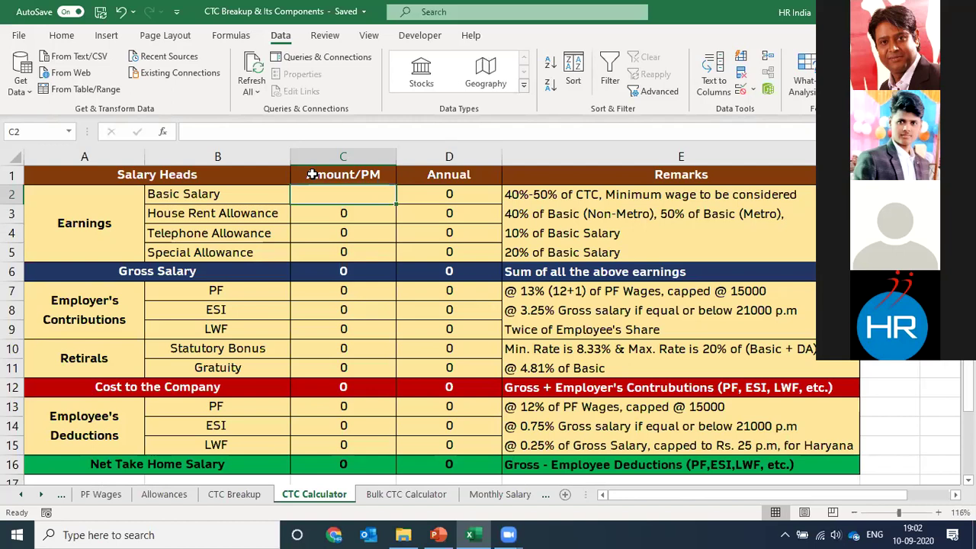
pyautogui.click(457, 267)
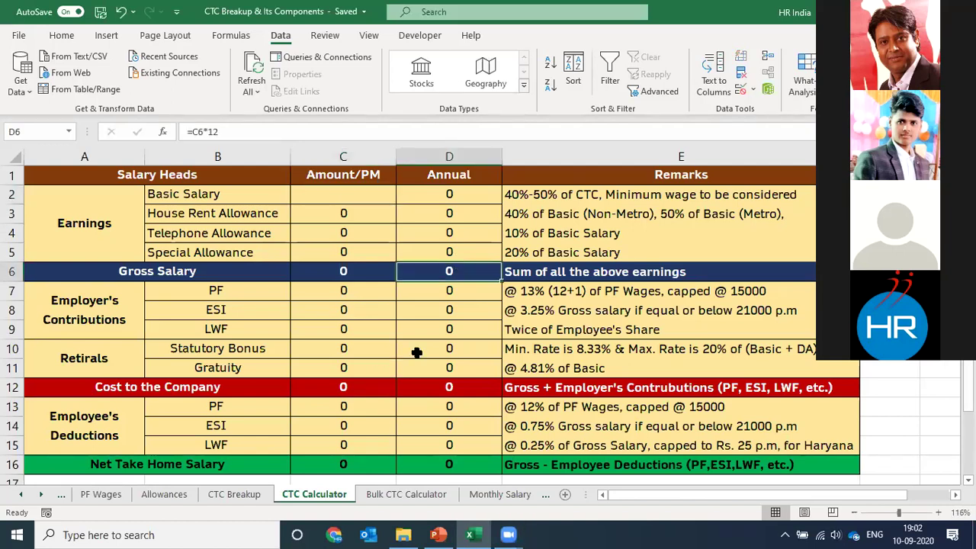
pyautogui.click(449, 239)
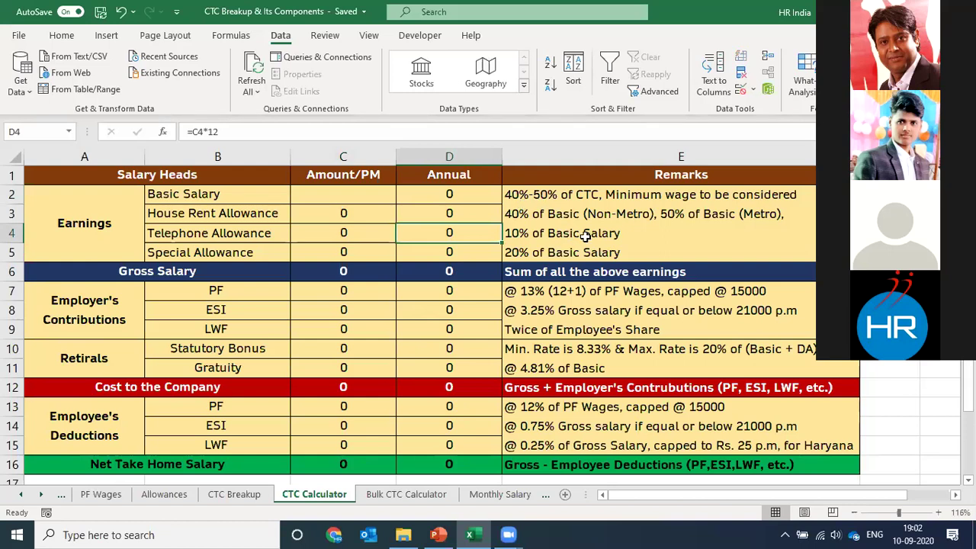
pyautogui.hotkey('ctrl', 'pagedown')
pyautogui.hotkey('ctrl', 'pageup')
pyautogui.hotkey('ctrl', 'pagedown')
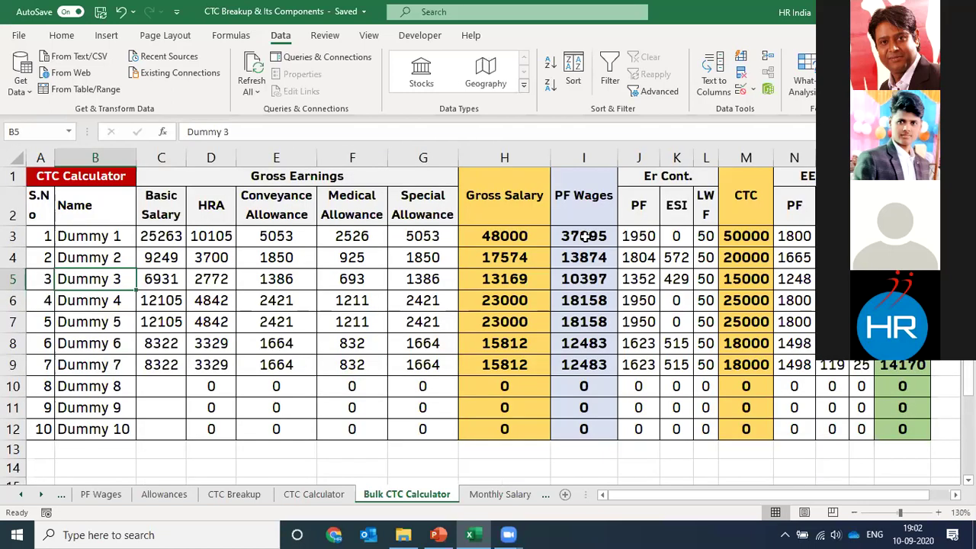
pyautogui.hotkey('ctrl', 'pageup')
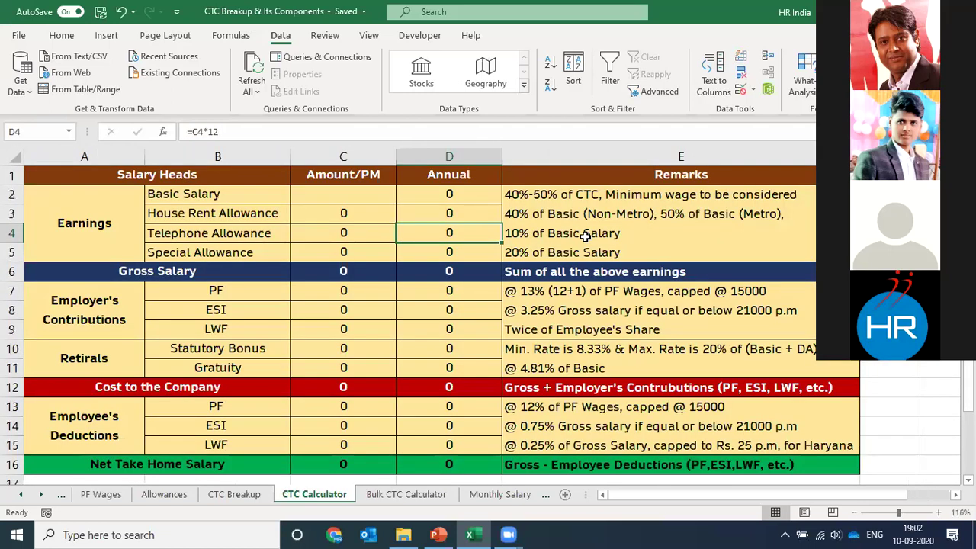
pyautogui.hotkey('ctrl', 'pagedown')
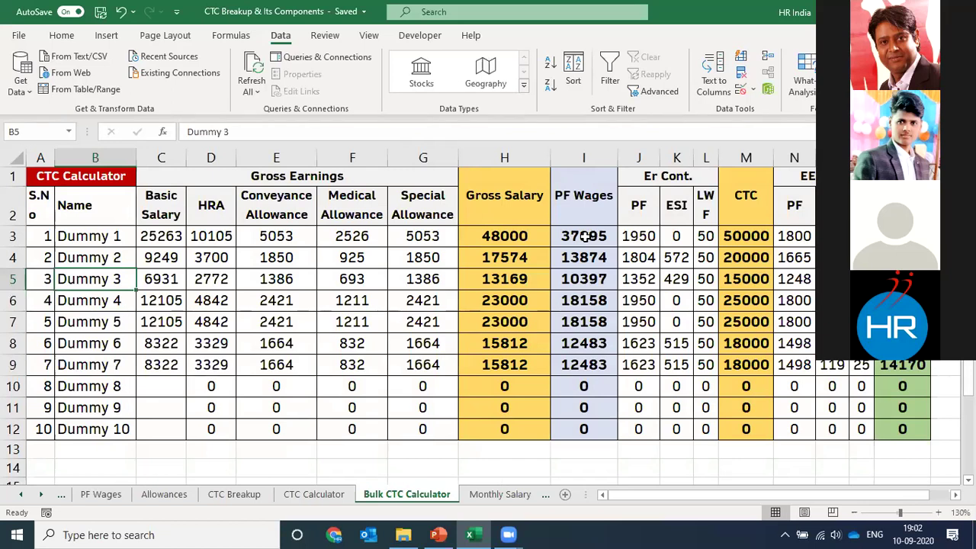
# - Go to the Monthly Salary sheet and review the fixed and payable salary table in columns B to D
pyautogui.hotkey('ctrl', 'pagedown')
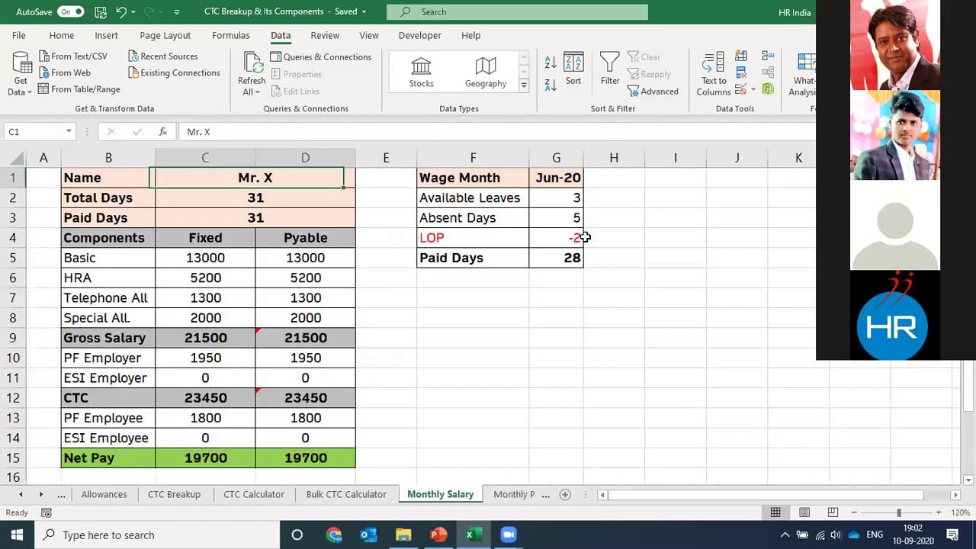
pyautogui.press('Left')
pyautogui.hotkey('ctrl', 'shift', 'Down')
pyautogui.hotkey('ctrl', 'shift', 'Right')
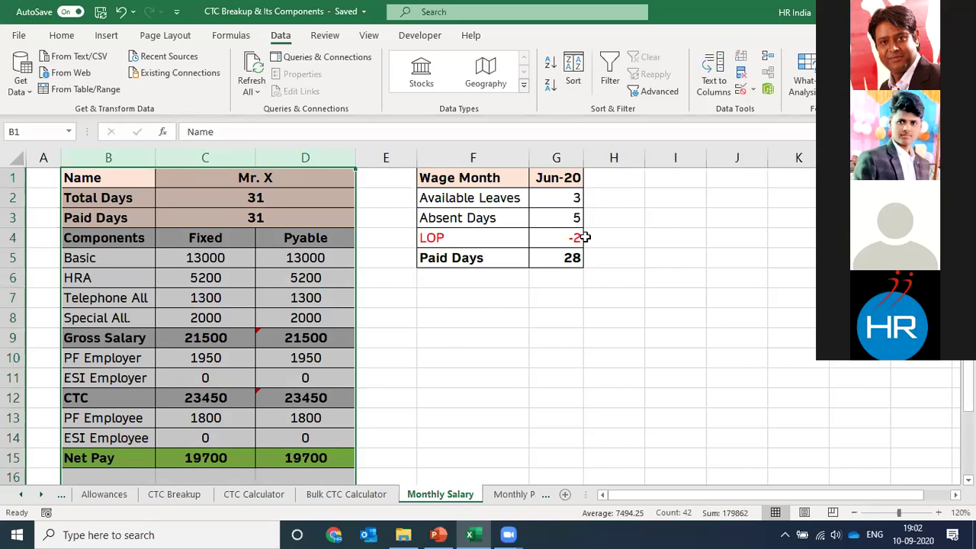
pyautogui.hotkey('shift', 'BackSpace')
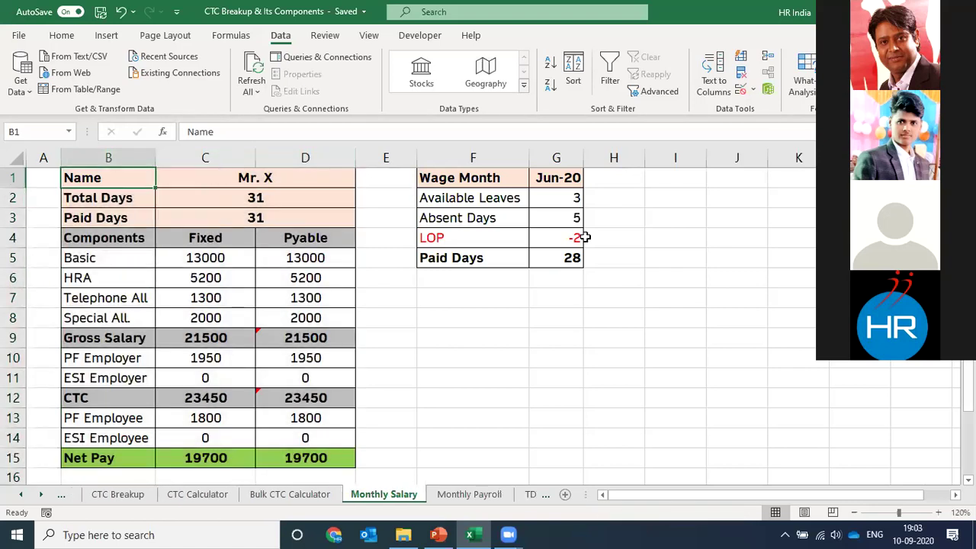
# - Go to the Monthly Payroll sheet and look over the employee details of the June 2020 dummy salary sheet
pyautogui.hotkey('ctrl', 'pagedown')
pyautogui.press('Left')
pyautogui.press('Down')
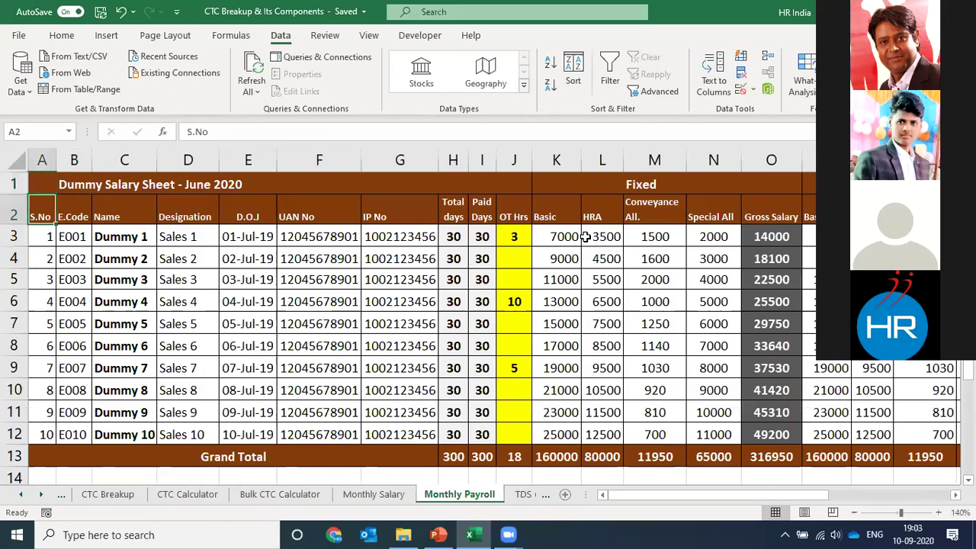
pyautogui.hotkey('ctrl', 'shift', 'Down')
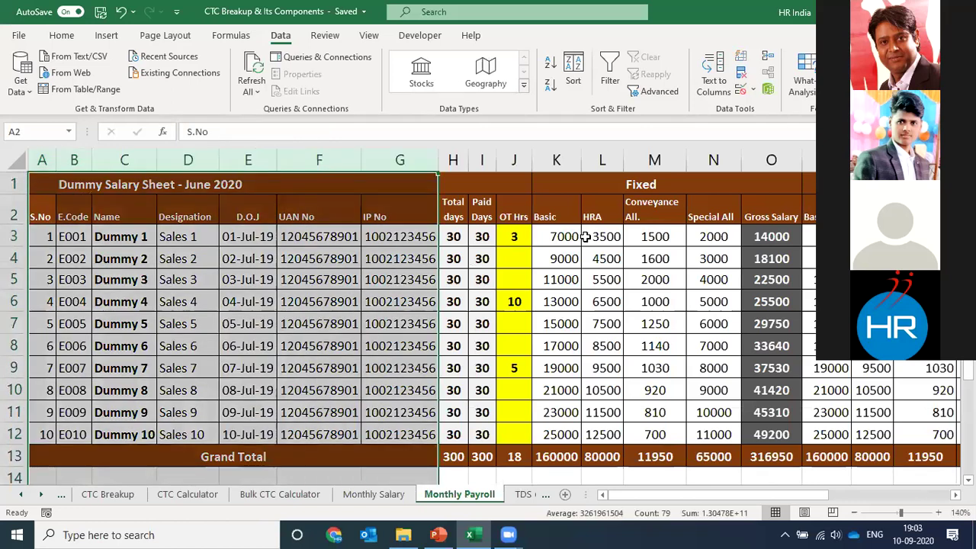
pyautogui.hotkey('ctrl', 'Home')
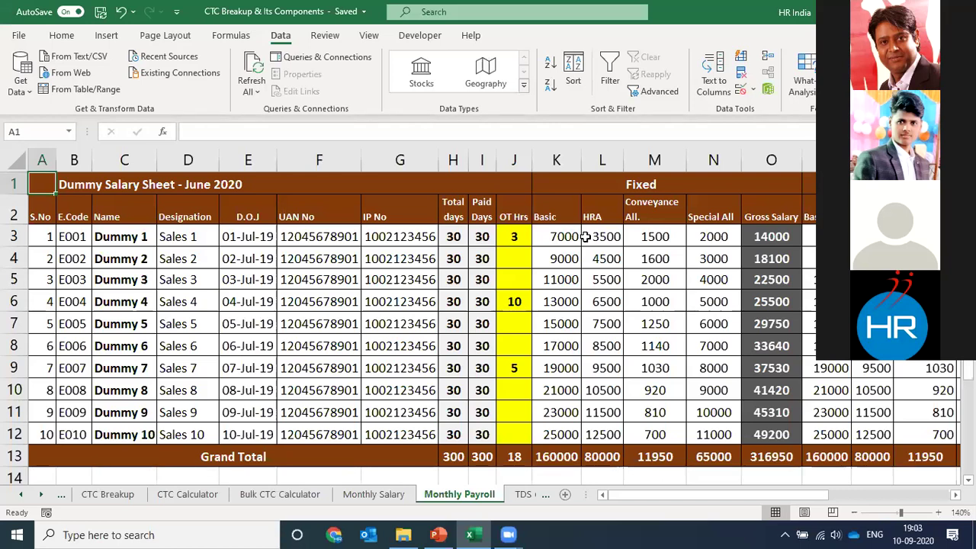
# - Go to the TDS Calculation sheet and review the TDS Calculator rows in columns A and B
pyautogui.hotkey('ctrl', 'pagedown')
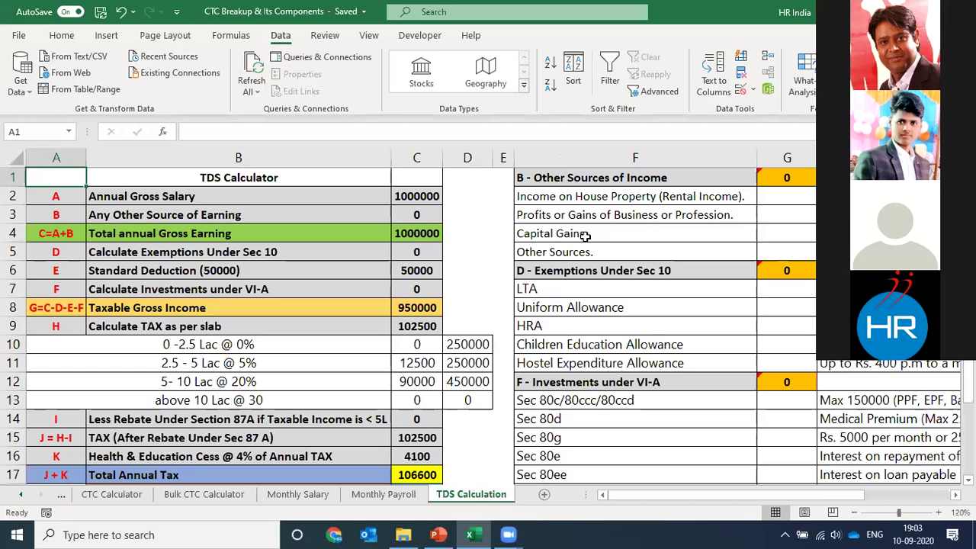
pyautogui.hotkey('shift', 'Right')
pyautogui.hotkey('ctrl', 'shift', 'Down')
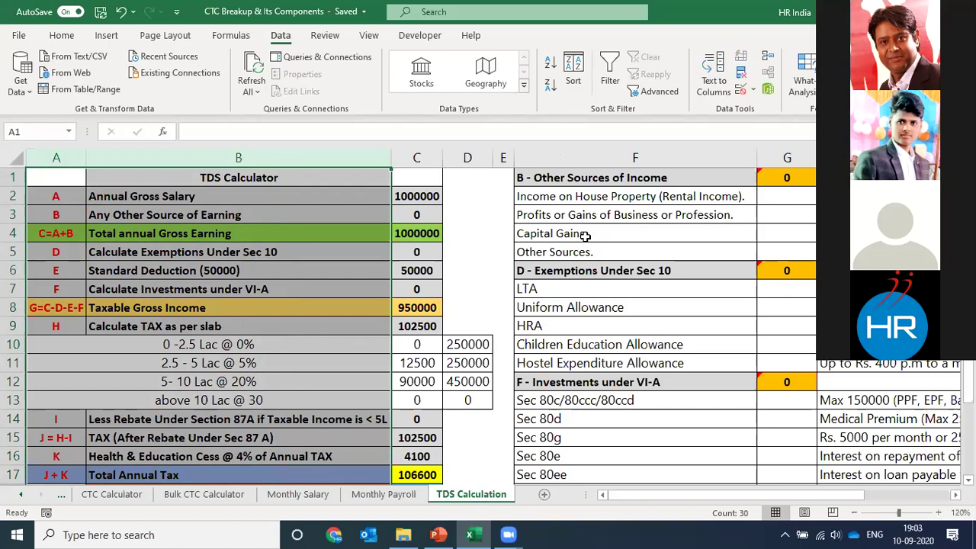
pyautogui.hotkey('ctrl', 'Home')
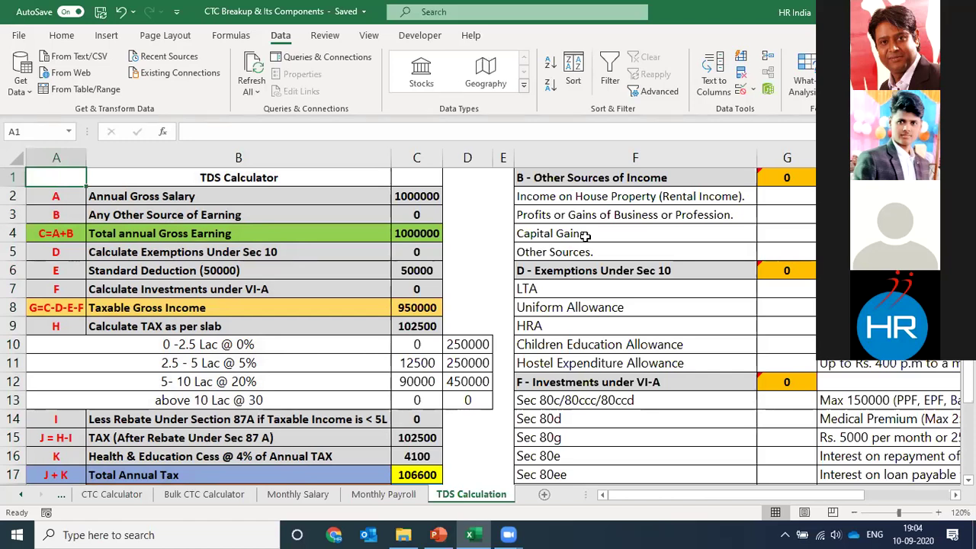
# - Switch from the Excel workbook to another open window
pyautogui.hotkey('alt', 'Tab')
pyautogui.hotkey('alt', 'Tab')
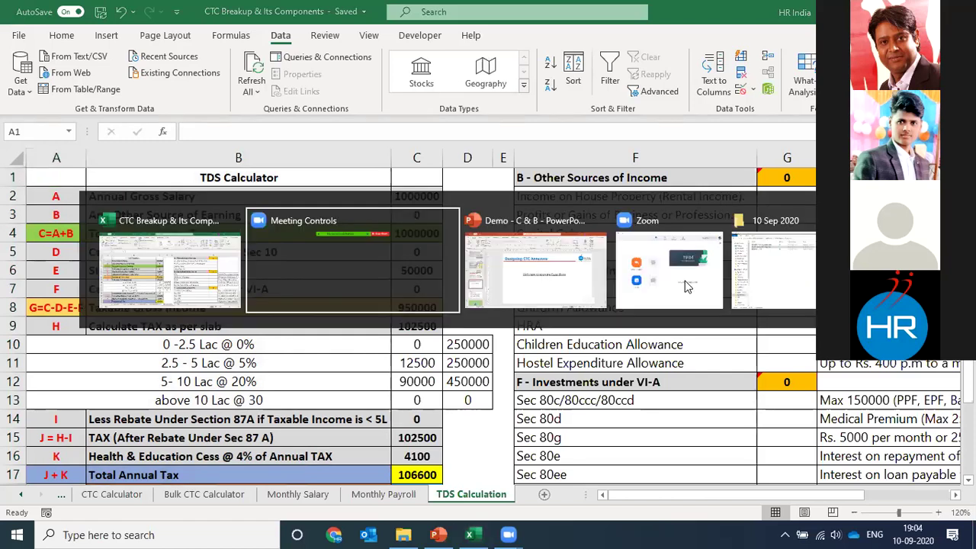